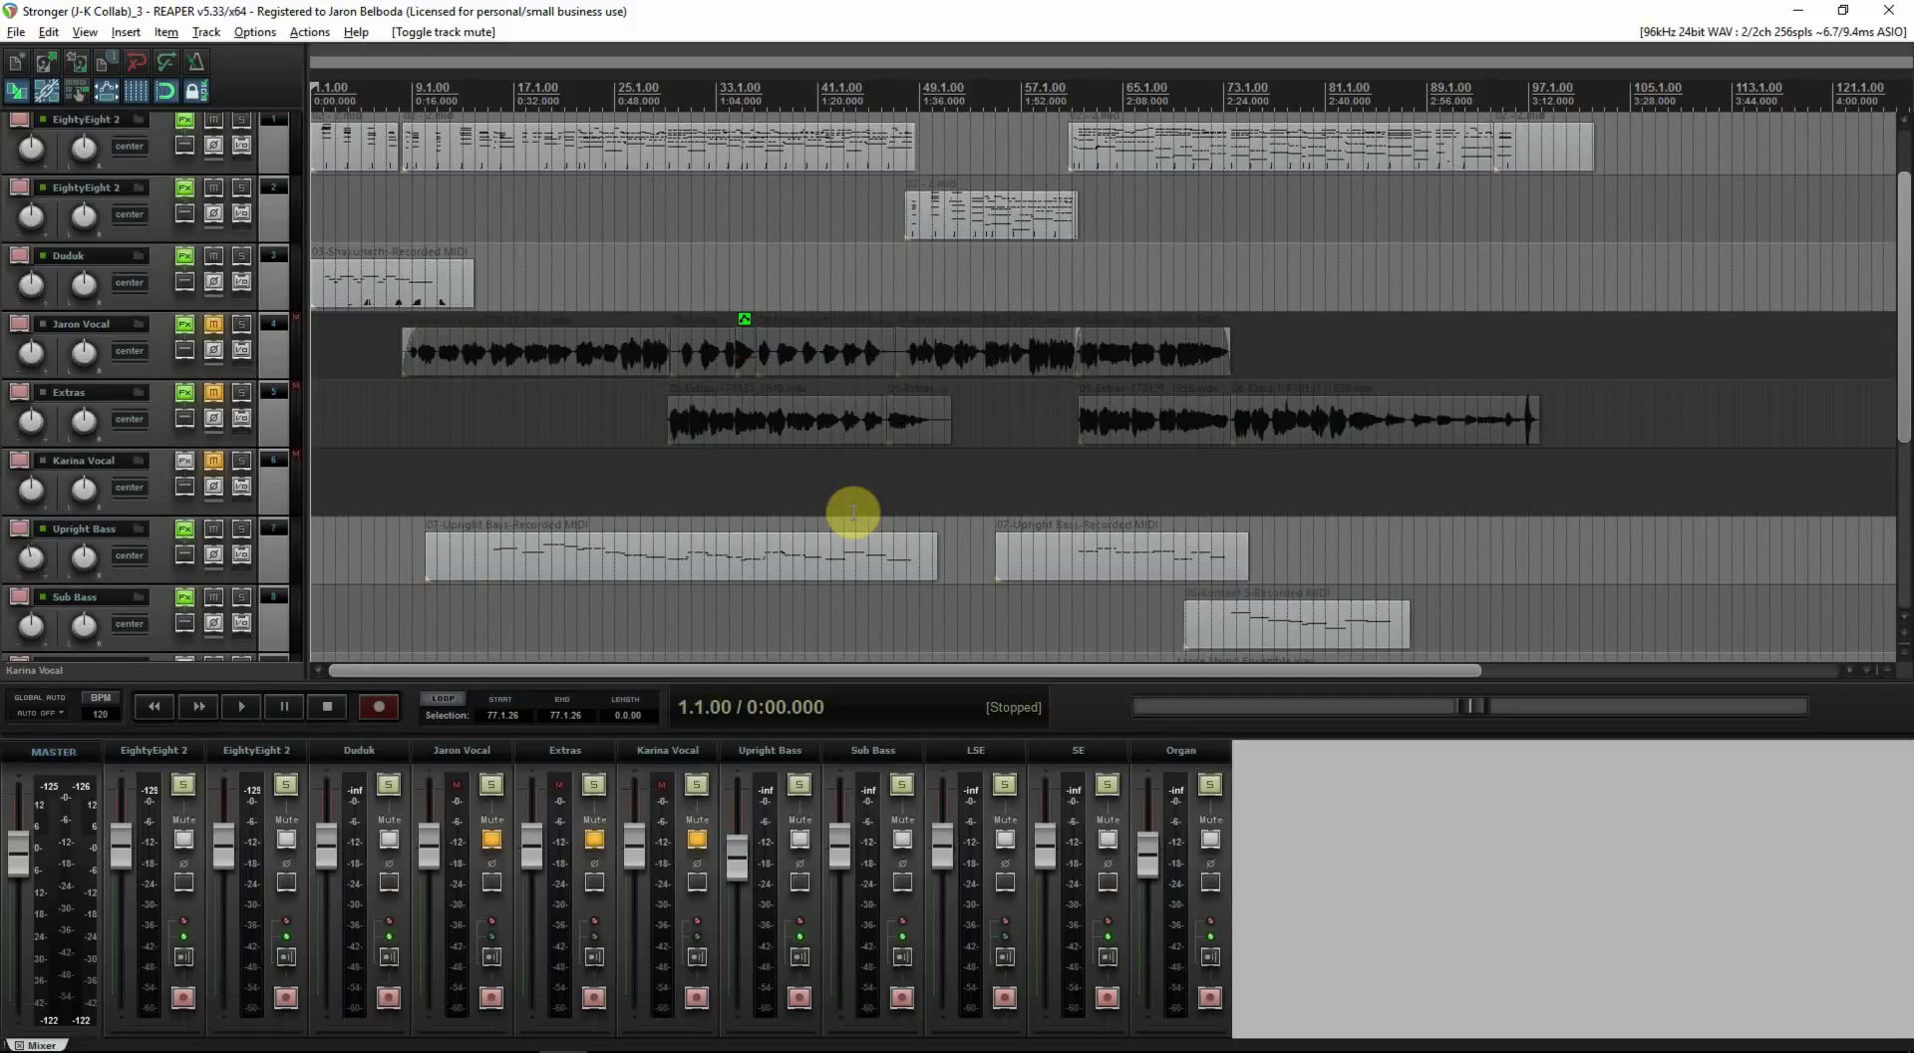
Step: Mute the Duduk track, save the project, and return the edit cursor to the project start
{"action": "left_click", "coordinate": [214, 257]}
{"action": "left_click", "coordinate": [374, 409]}
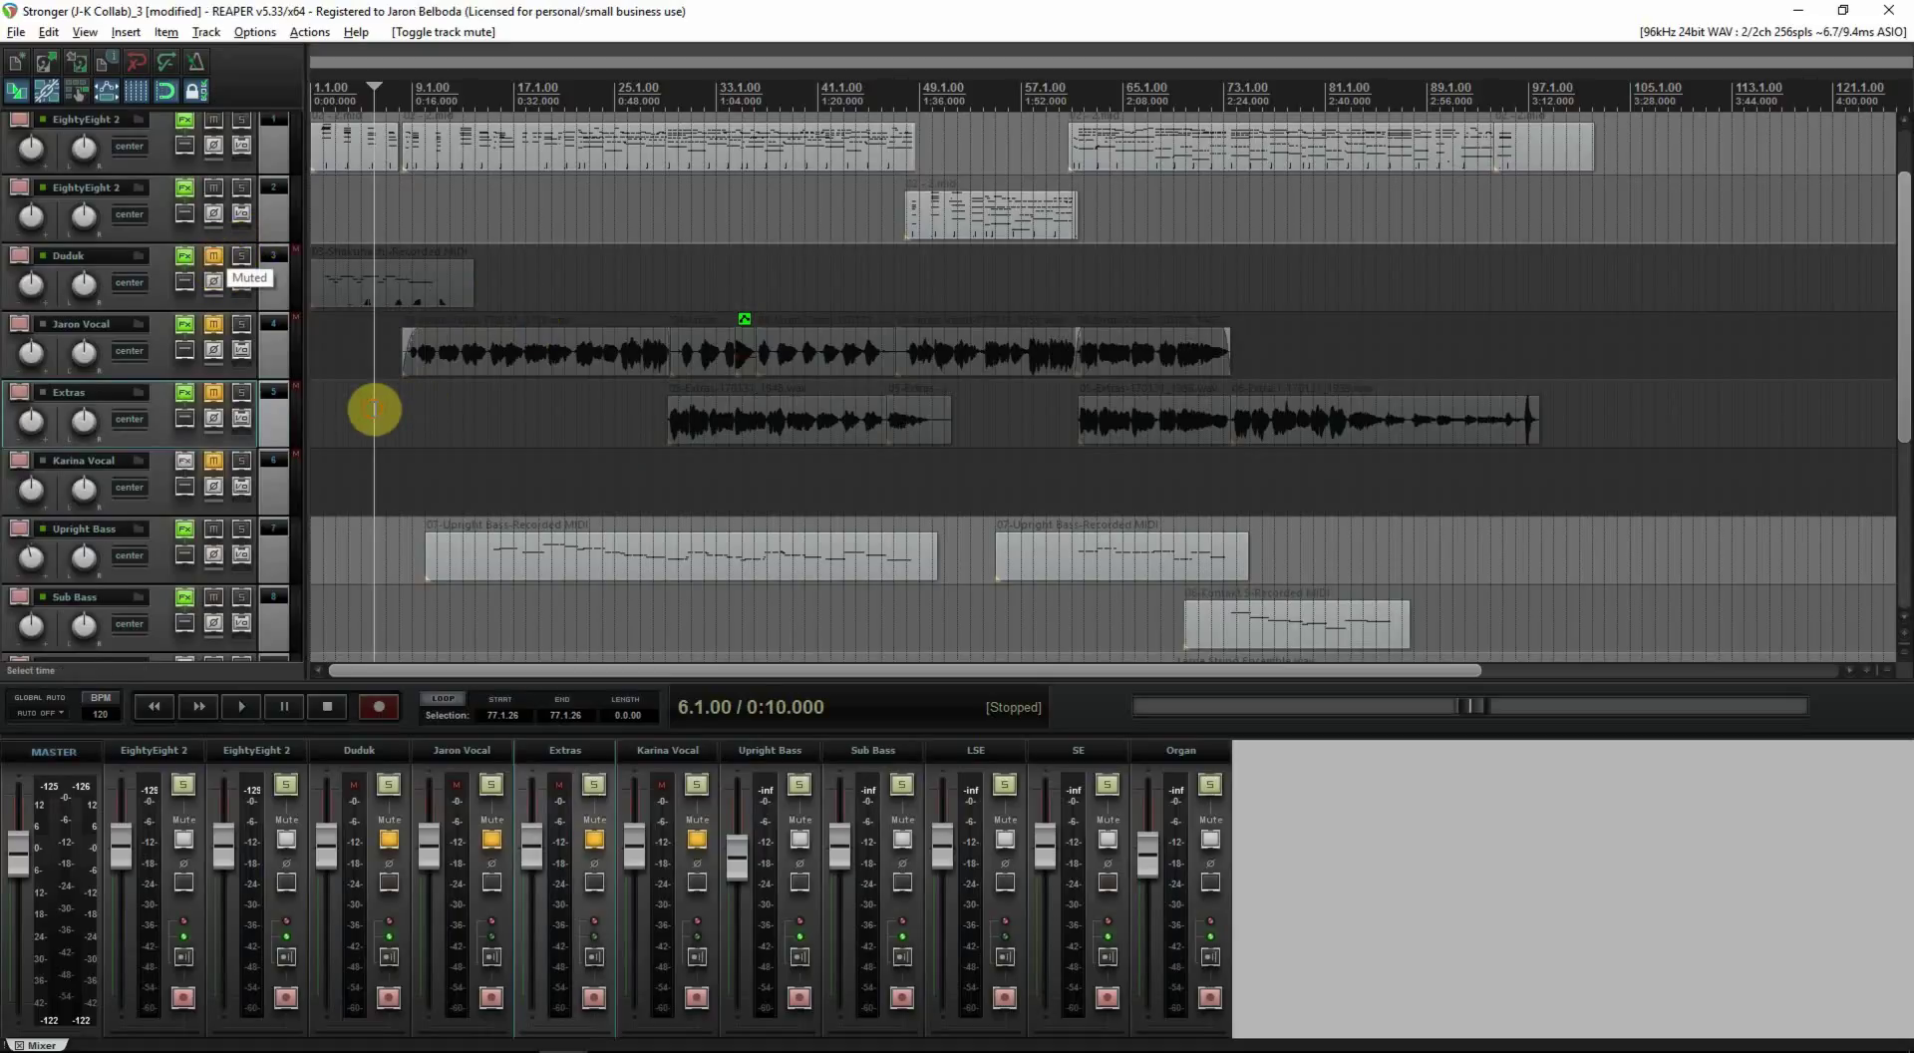
{"action": "key", "text": "ctrl+s"}
{"action": "key", "text": "Home"}
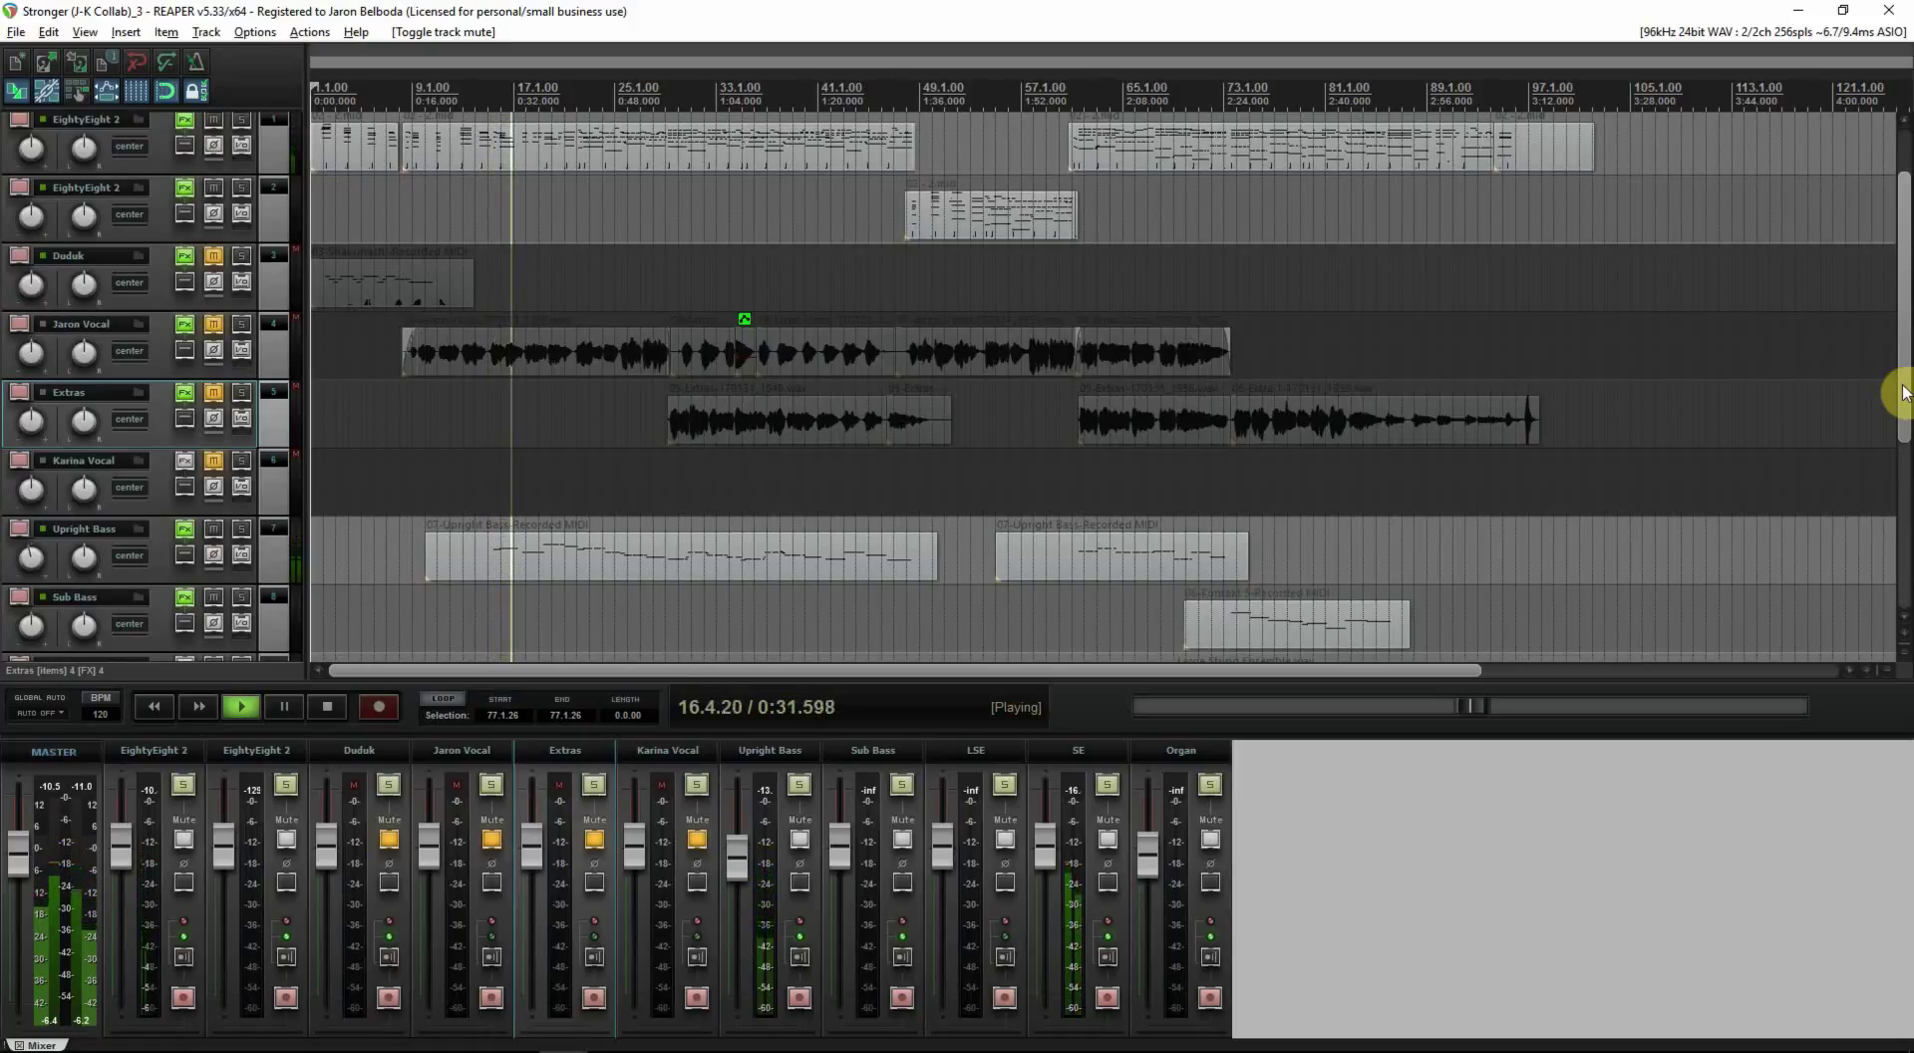
Step: Review the lower instrument tracks down to Organ during playback of the mix, and stop playback
{"action": "left_click_drag", "start_coordinate": [1904, 392], "coordinate": [1904, 469]}
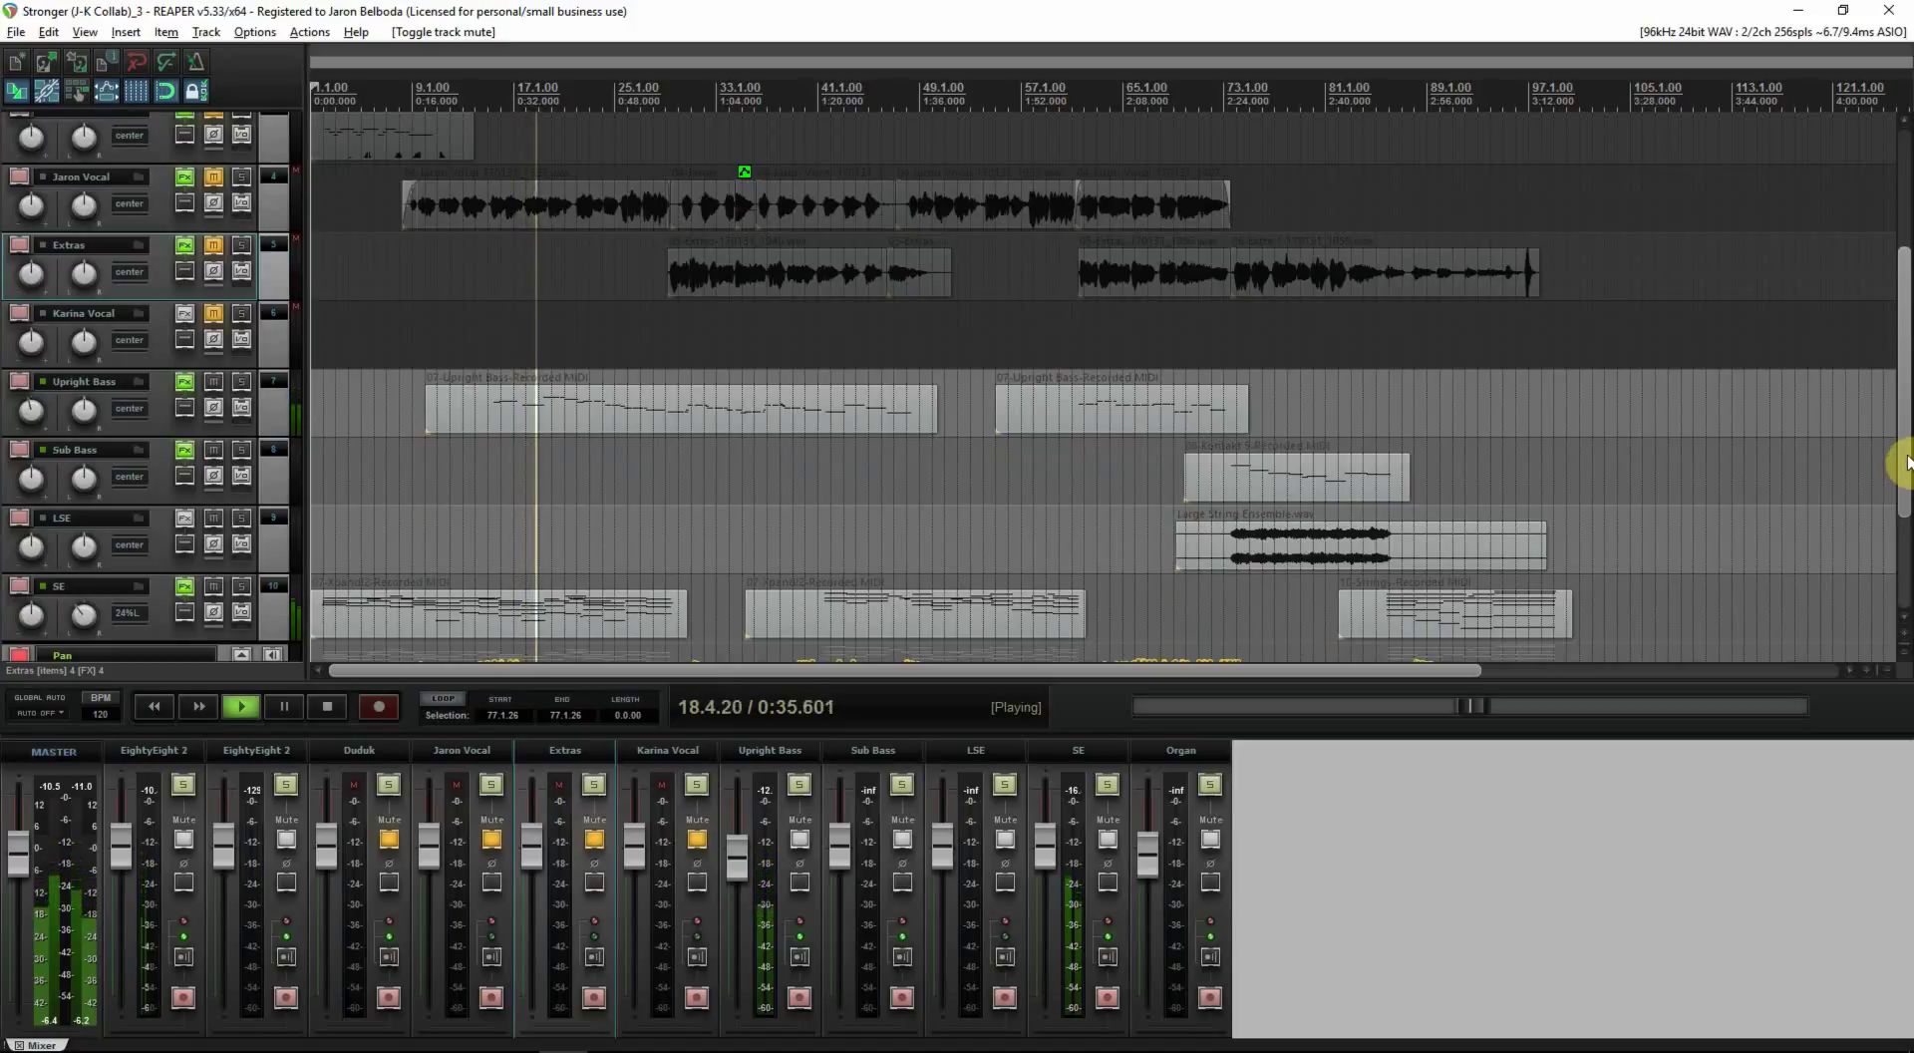
{"action": "left_click_drag", "start_coordinate": [1904, 468], "coordinate": [1902, 513]}
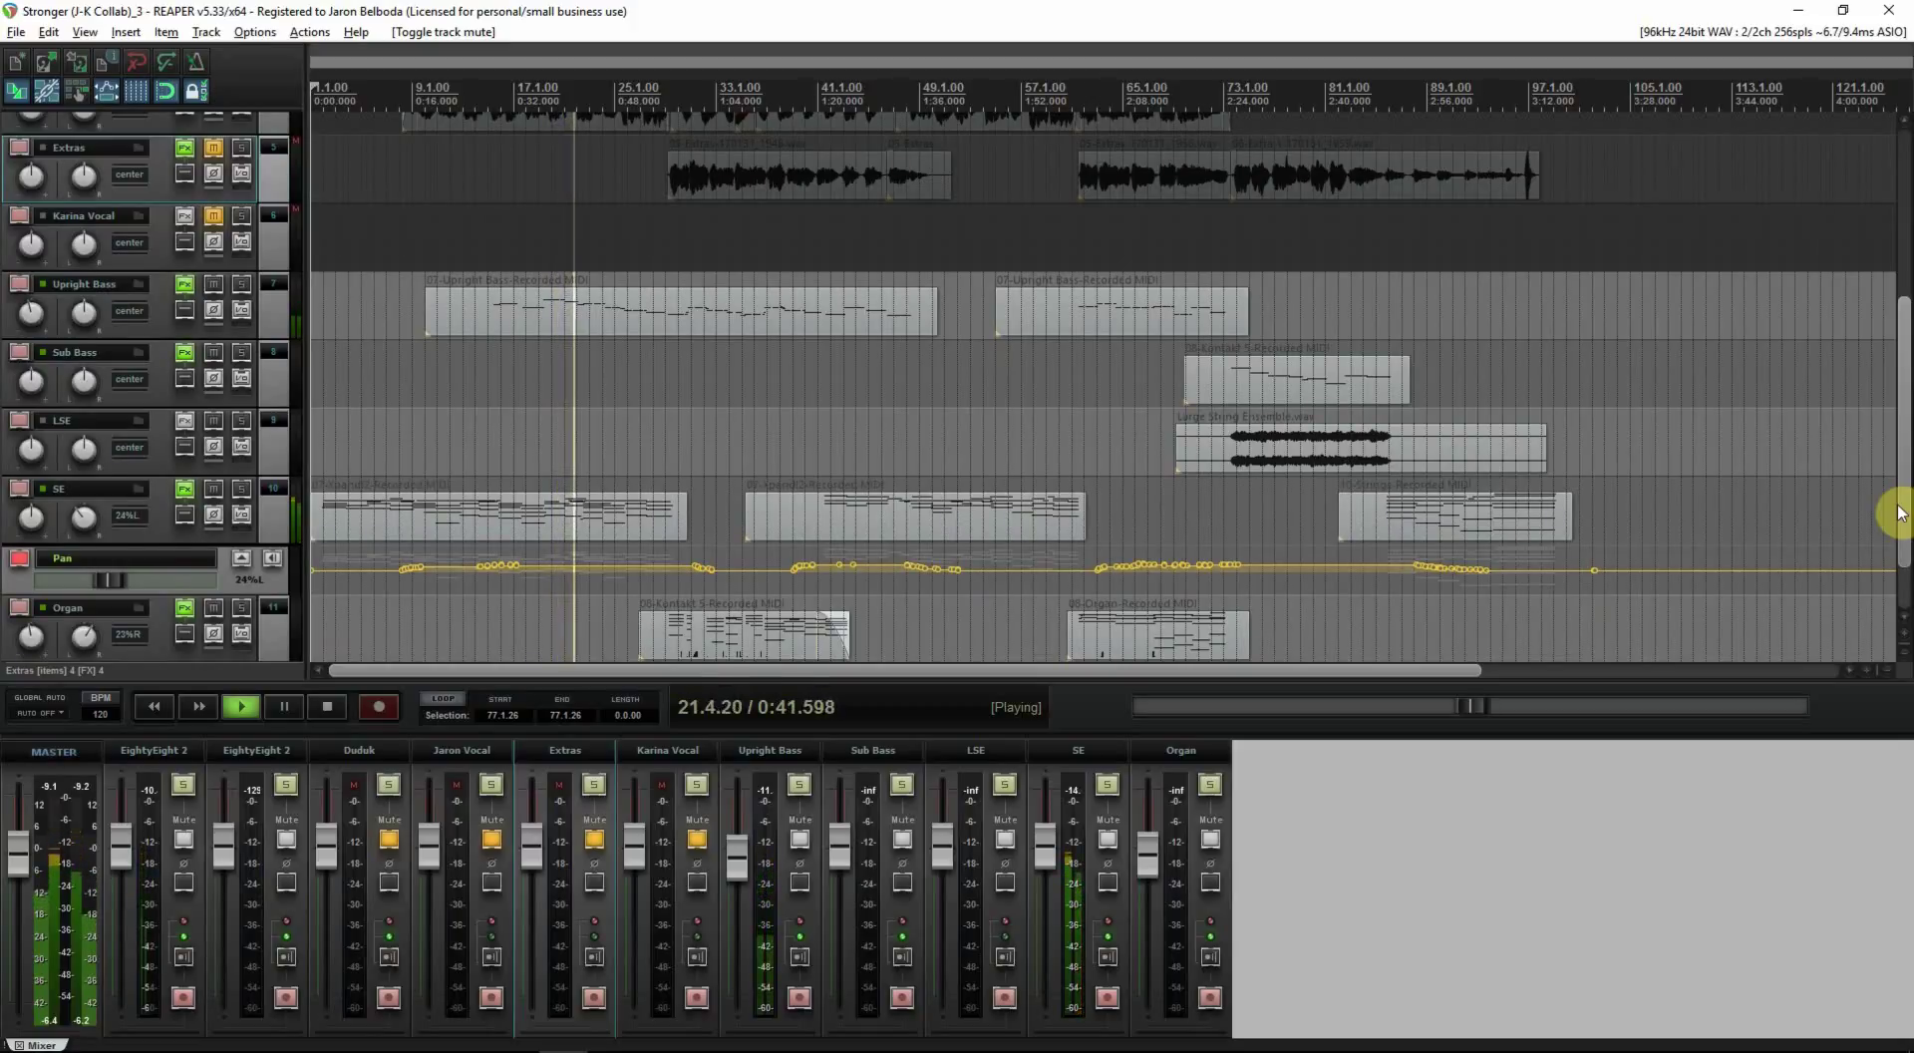
{"action": "key", "text": "space"}
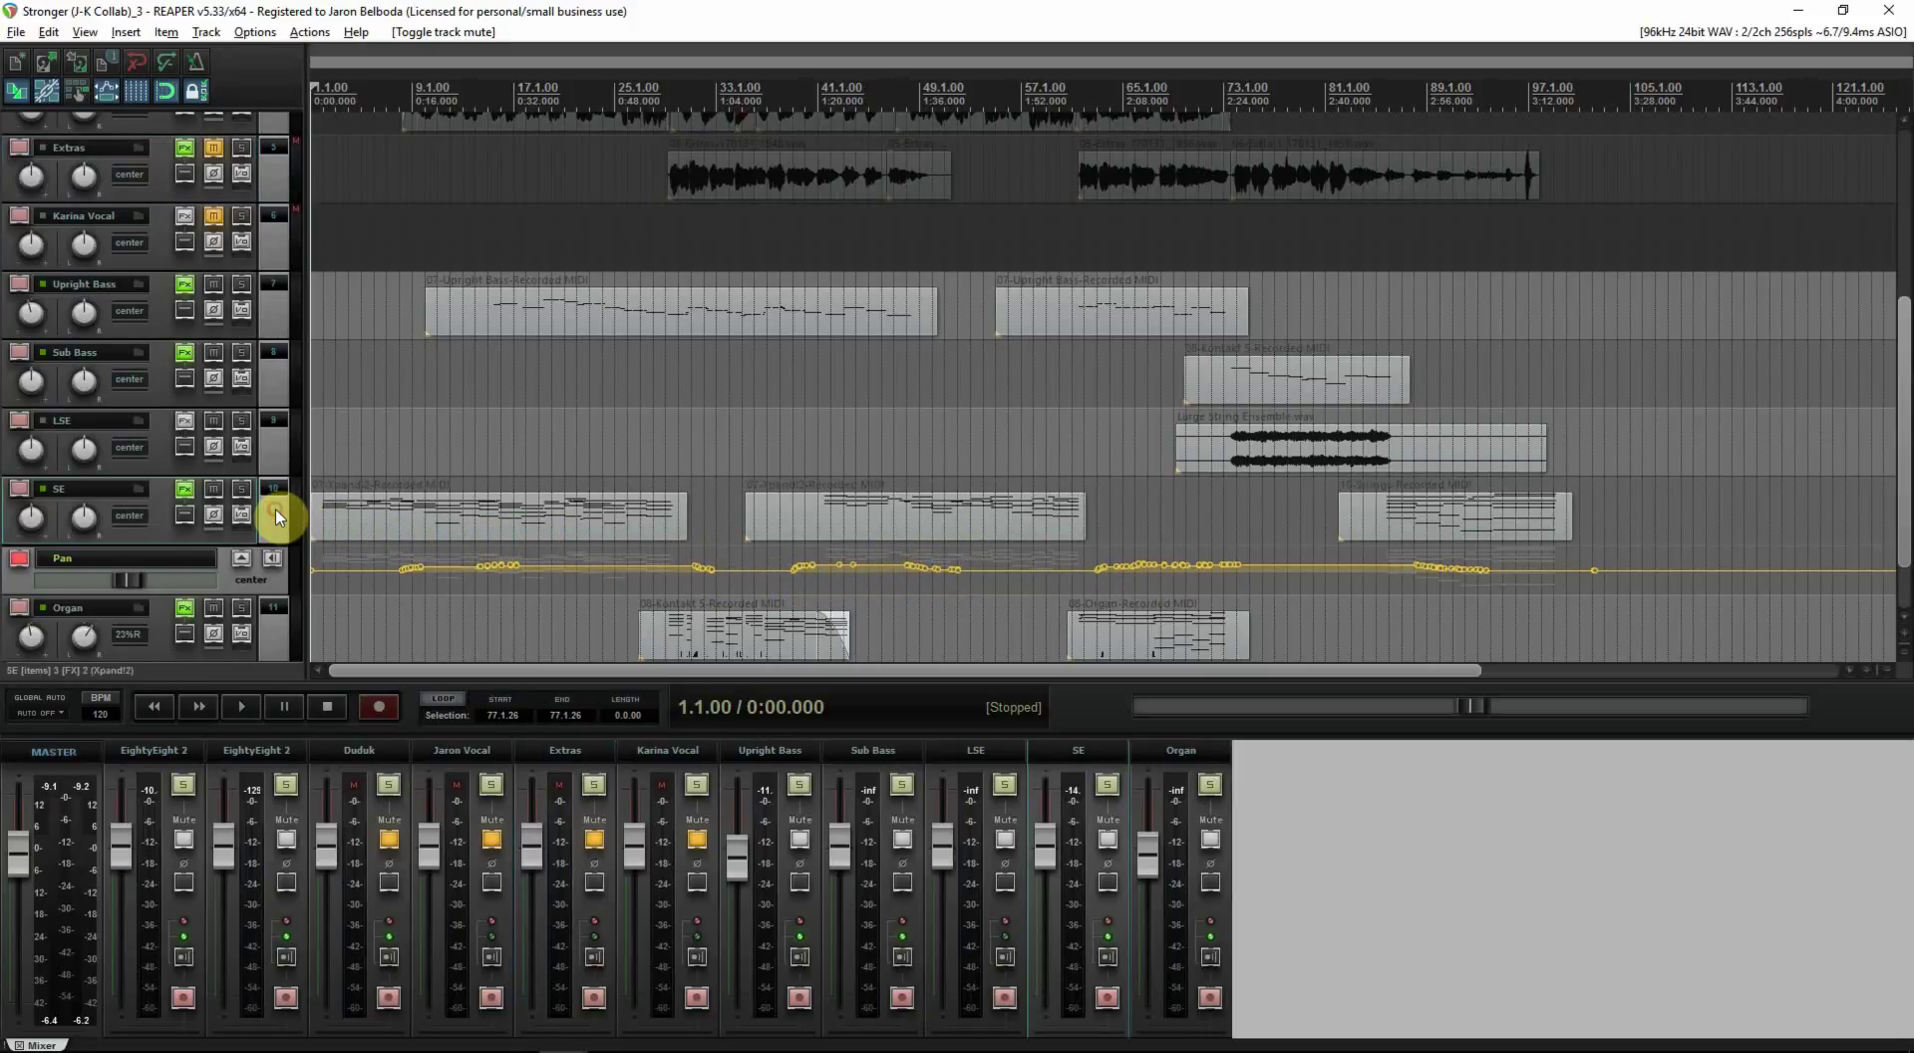
Step: Toggle the SE track's volume and pan envelope display, leaving the pan envelope lane hidden
{"action": "key", "text": "e"}
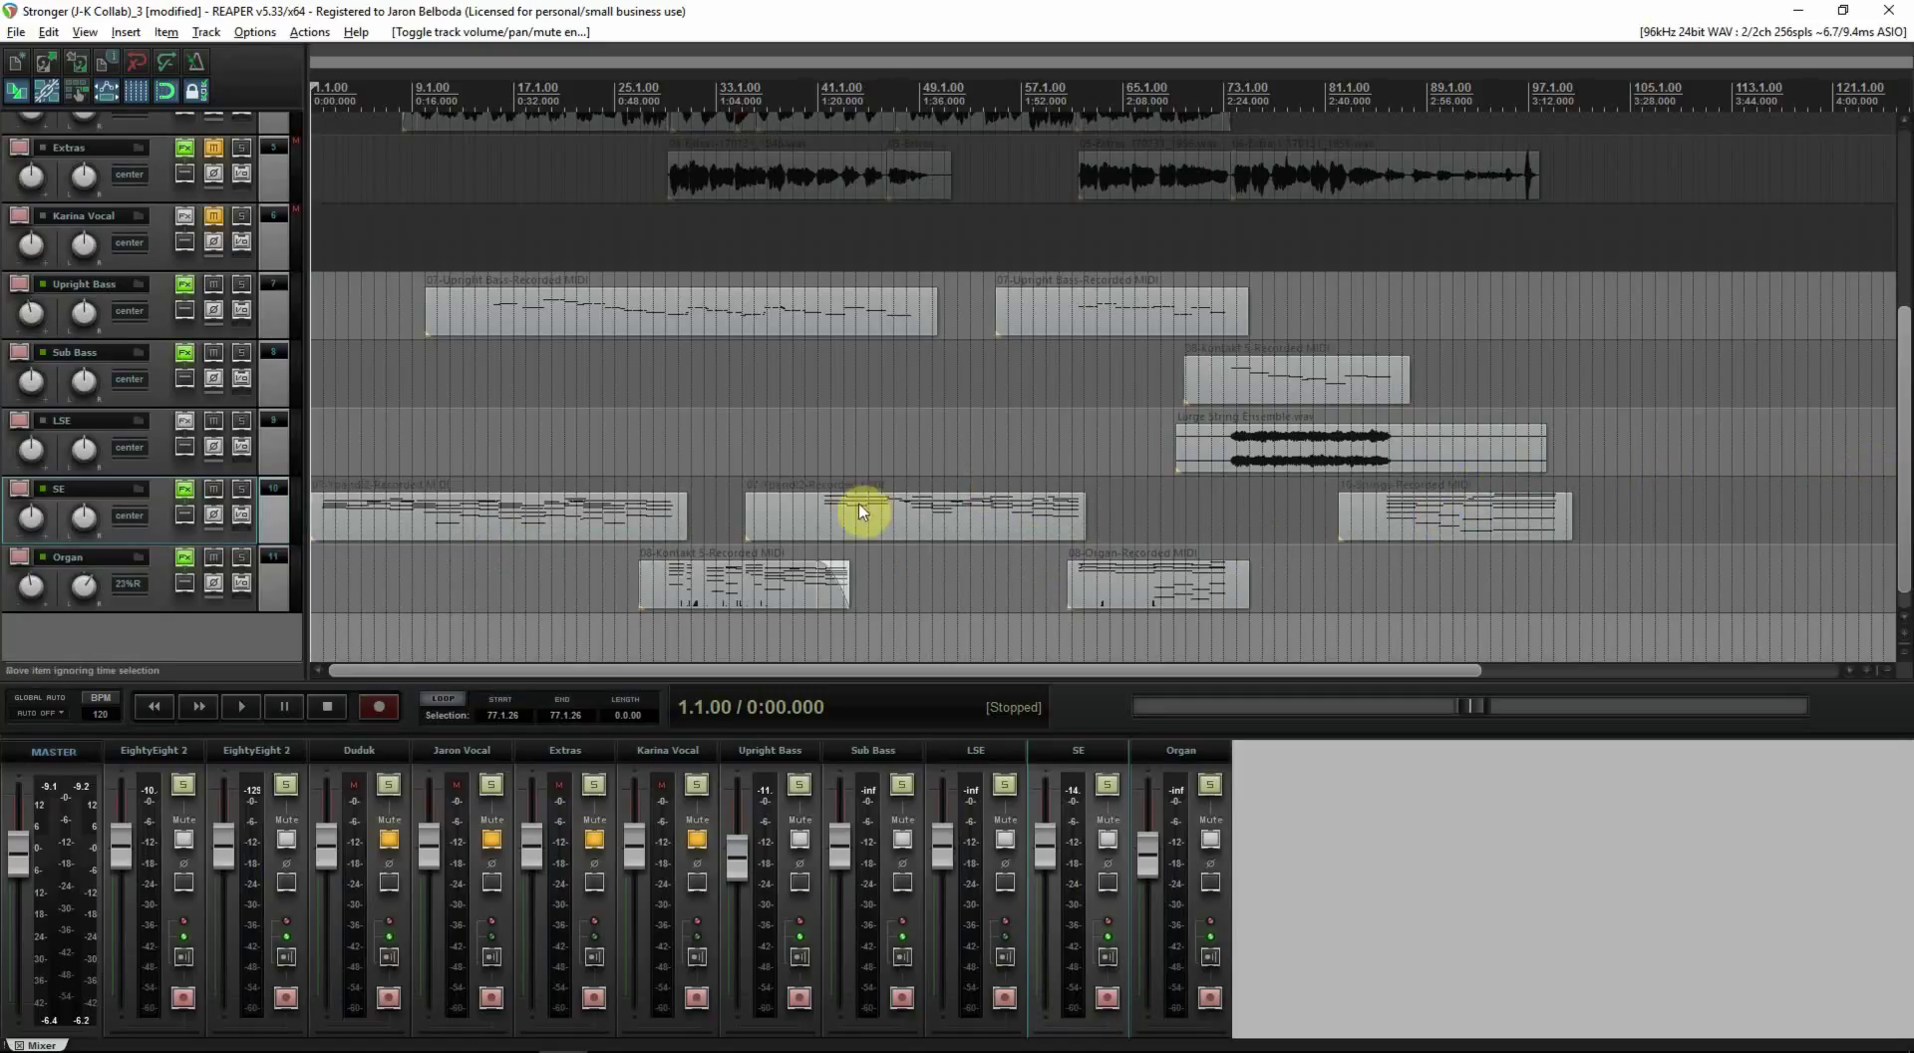
{"action": "key", "text": "v"}
{"action": "key", "text": "v"}
{"action": "key", "text": "p"}
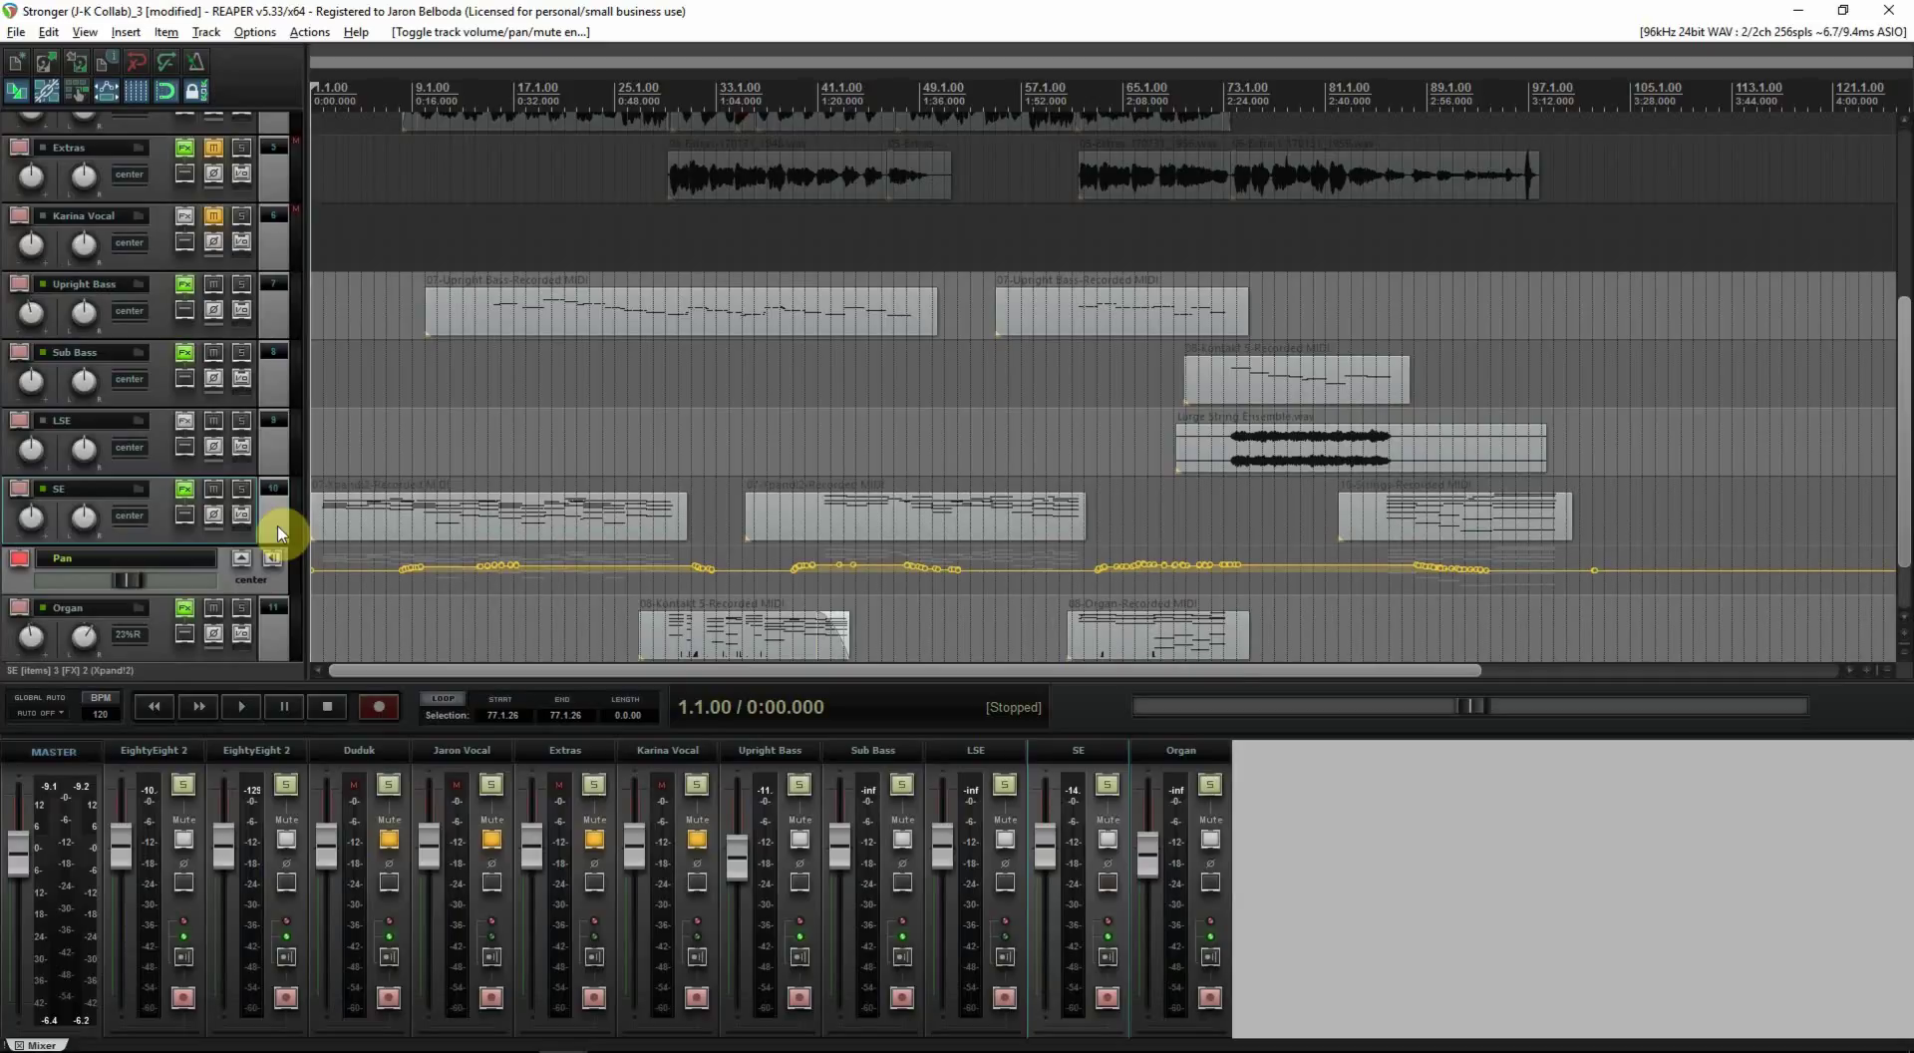
{"action": "key", "text": "p"}
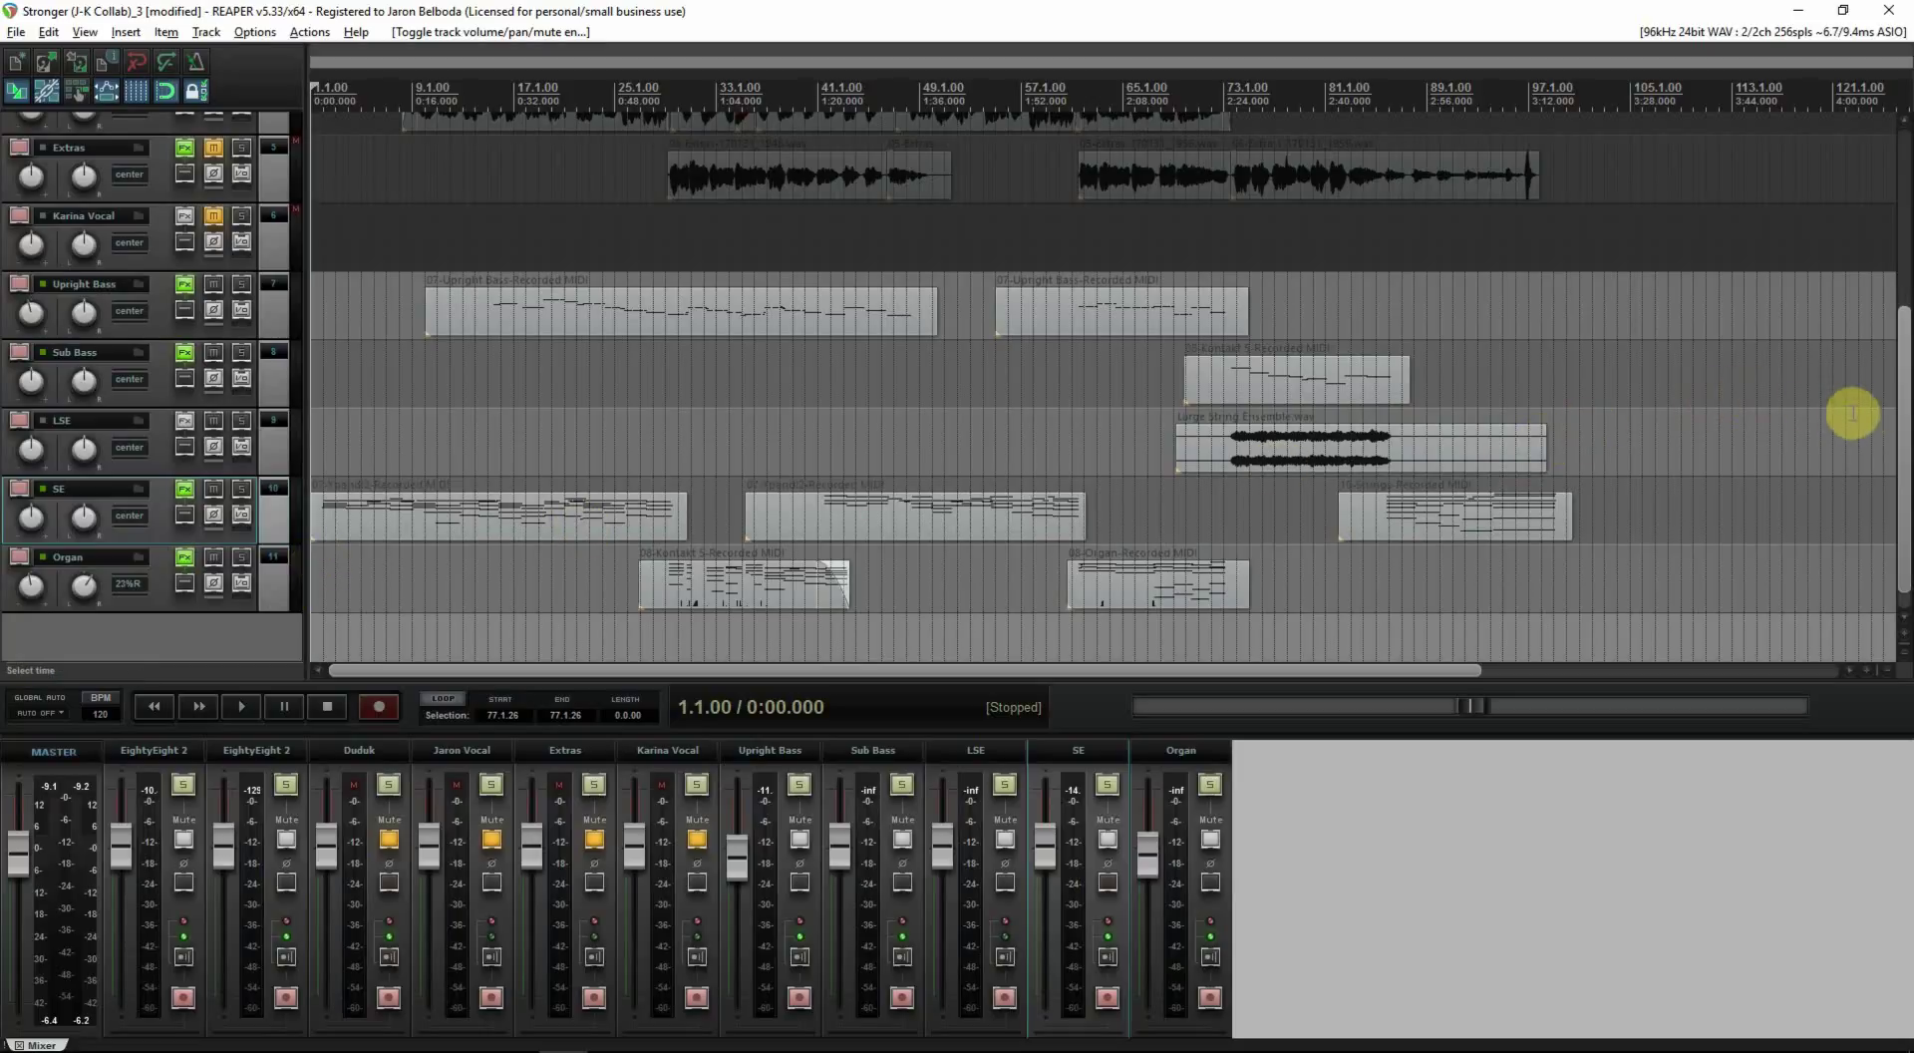
Step: Solo both EightyEight 2 piano tracks and play them from measure 2
{"action": "scroll", "coordinate": [1902, 299], "scroll_direction": "up", "scroll_amount": 5}
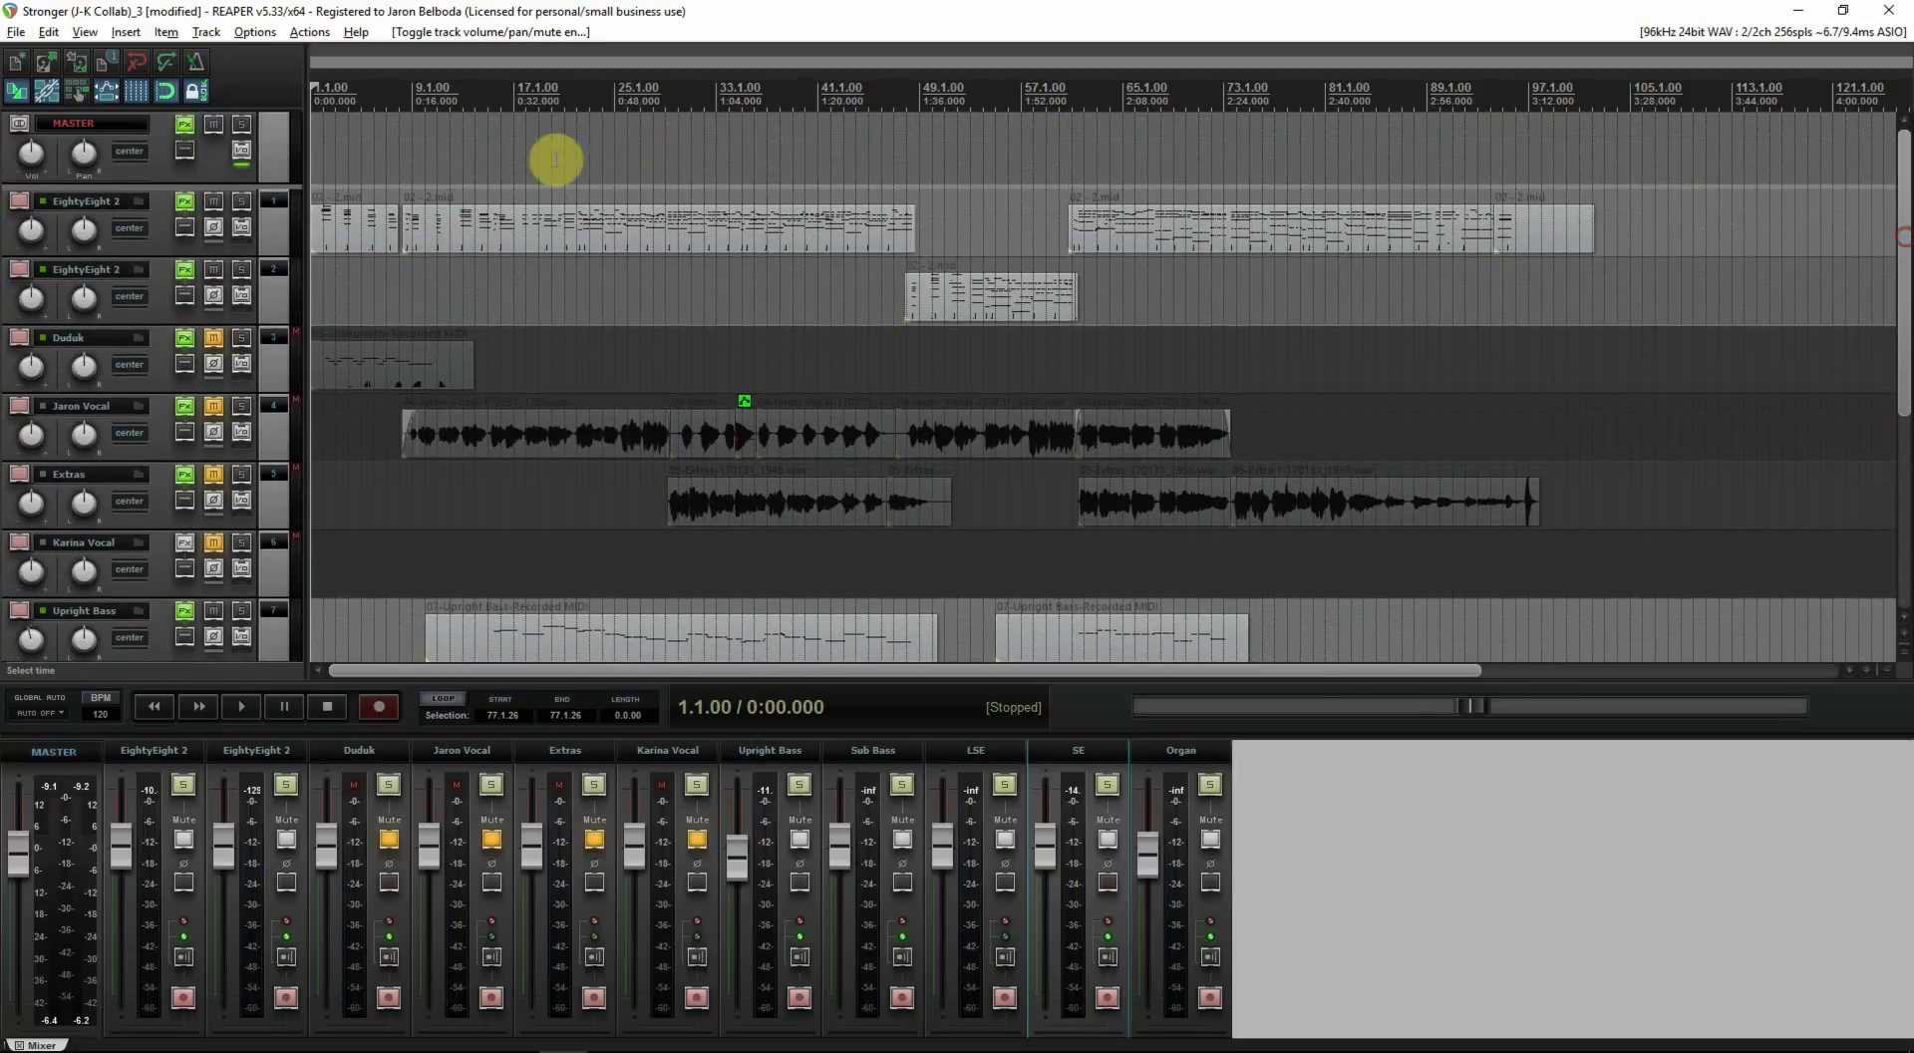
{"action": "left_click", "coordinate": [246, 202]}
{"action": "left_click", "coordinate": [246, 275]}
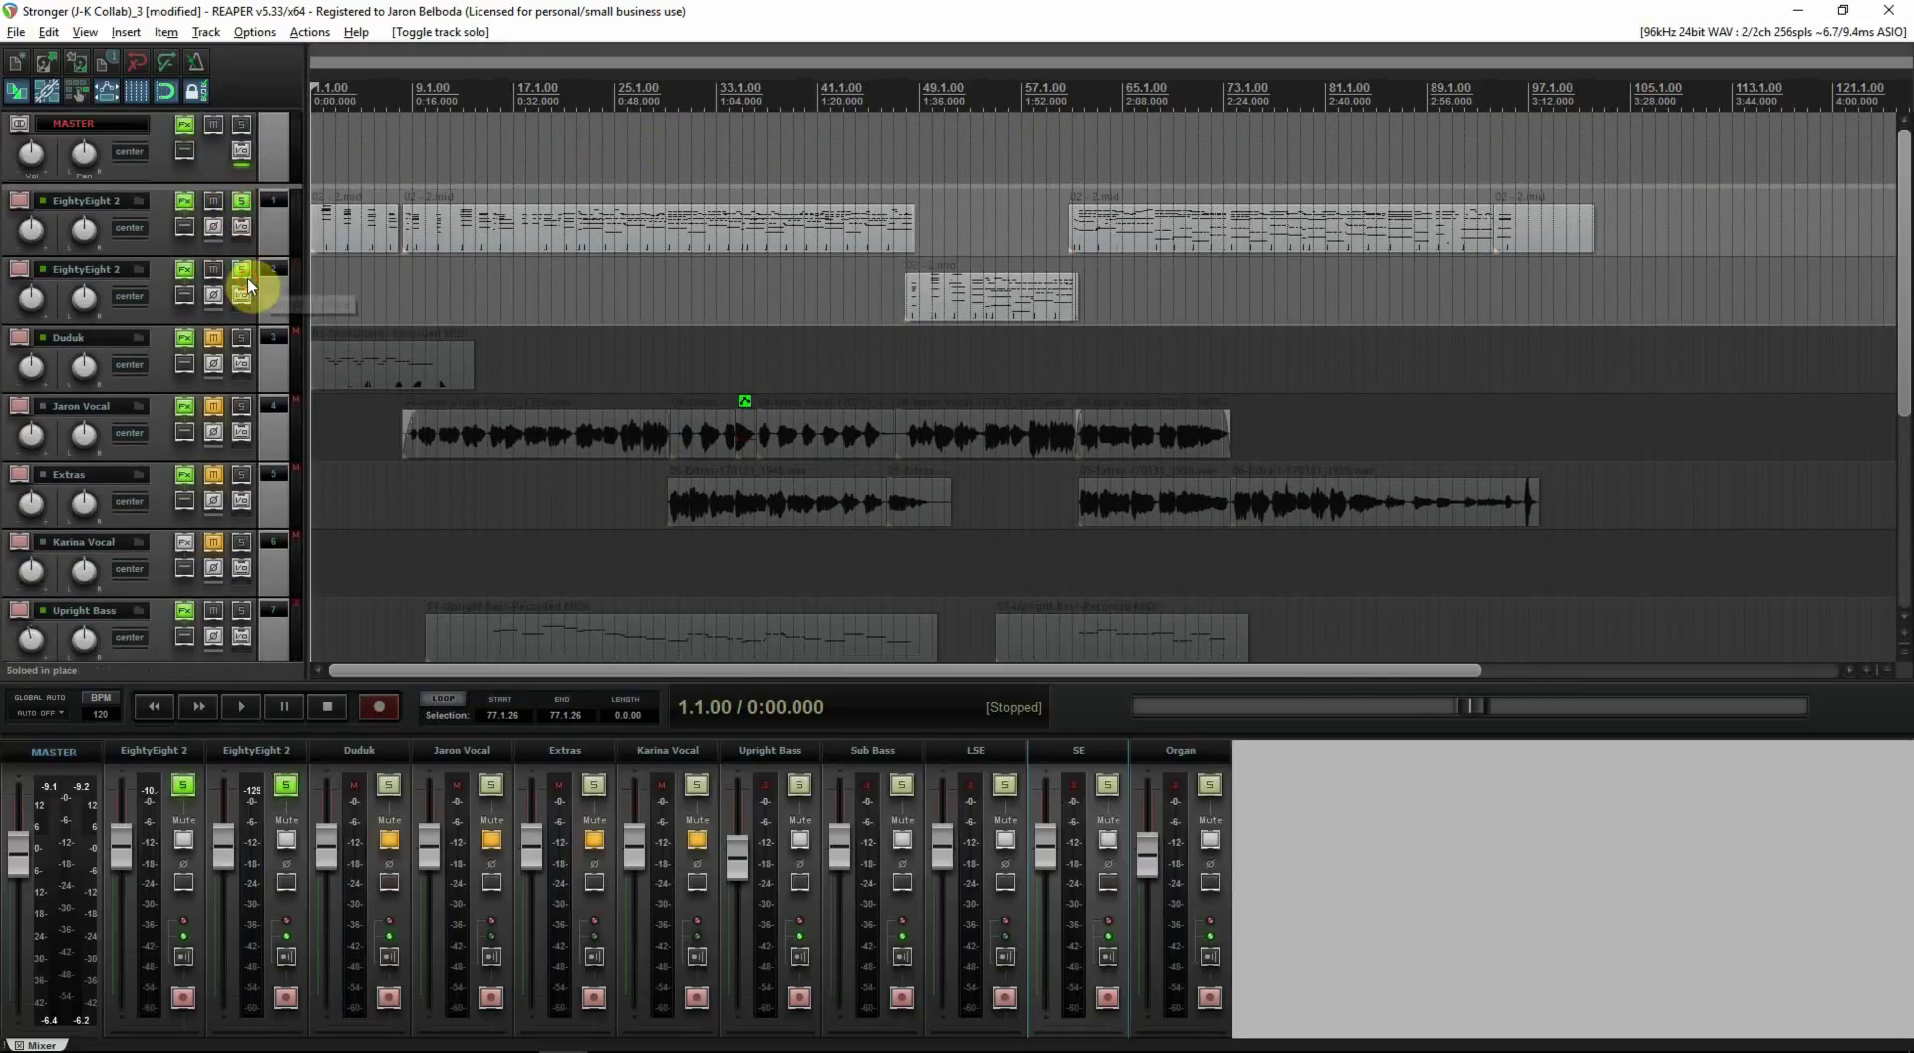
{"action": "left_click", "coordinate": [324, 265]}
{"action": "key", "text": "space"}
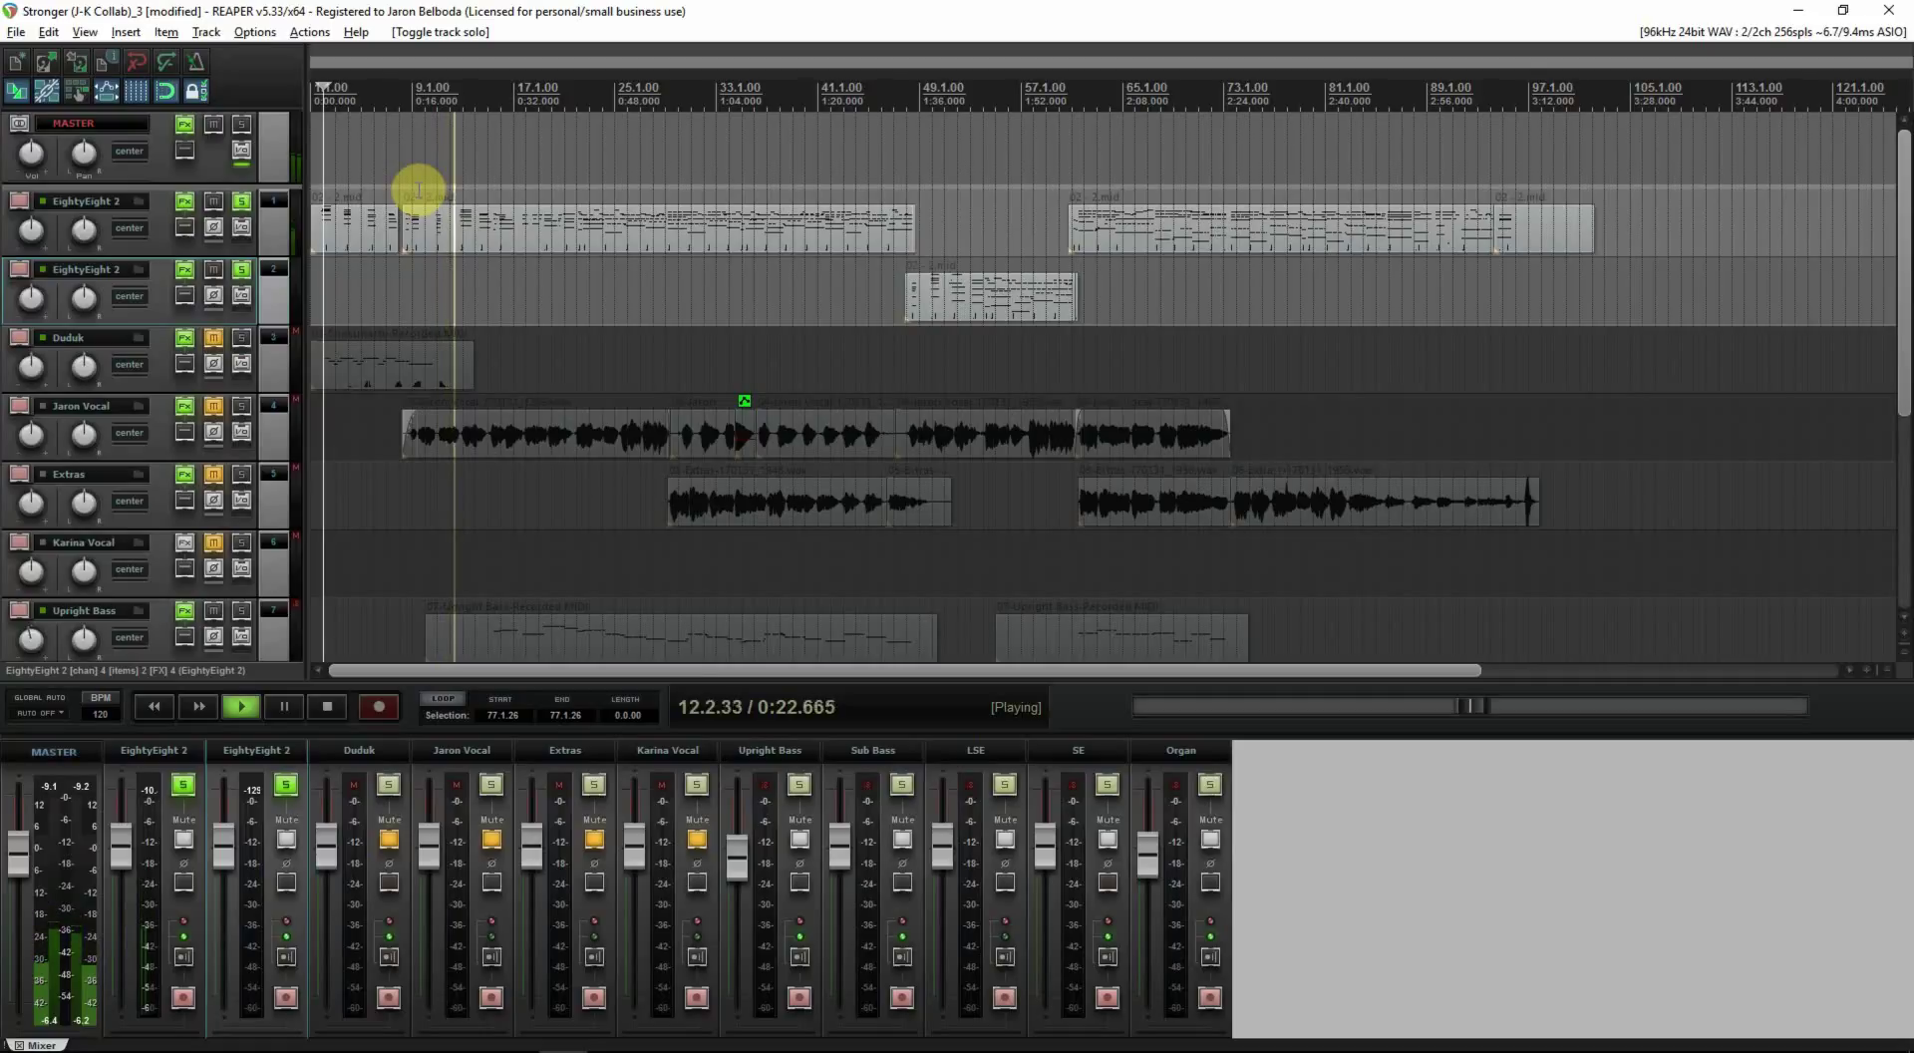
Step: Inspect the first EightyEight 2 track's effects chain, close it, stop playback, and return to the project start
{"action": "left_click", "coordinate": [187, 209]}
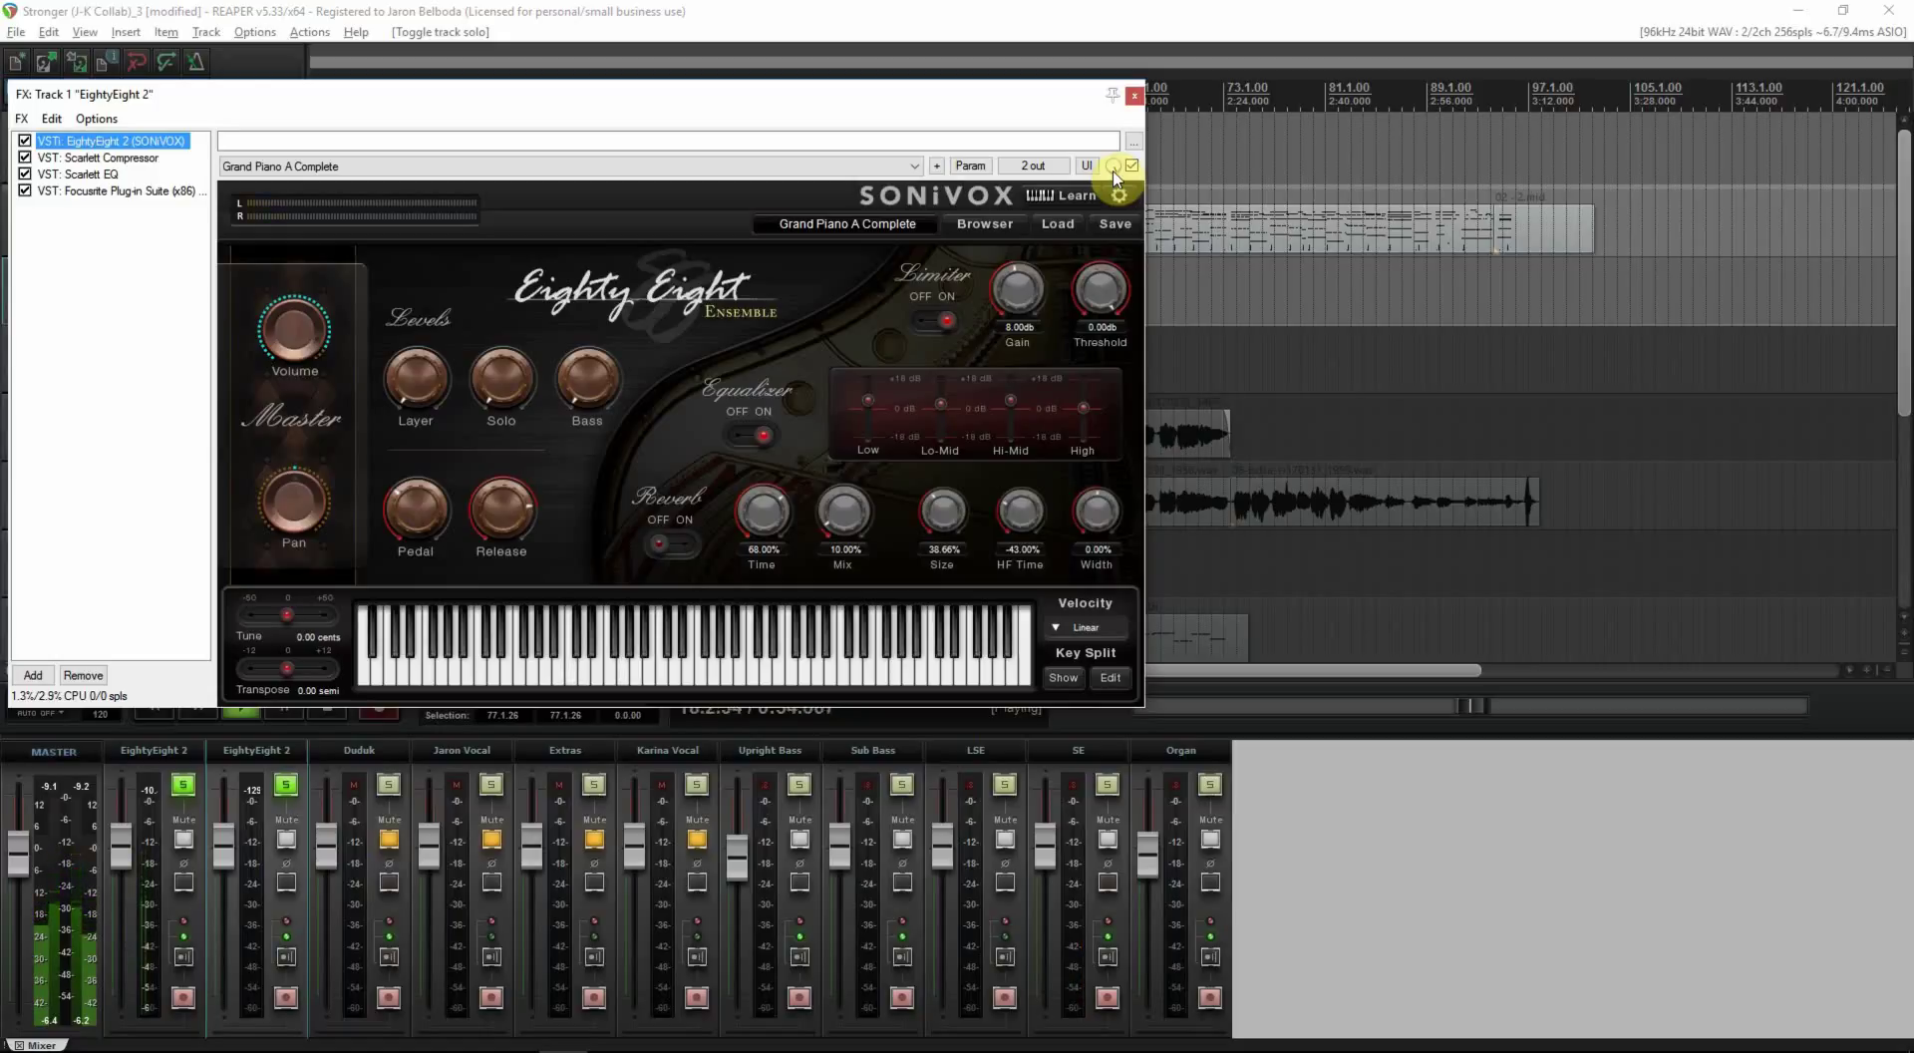
{"action": "left_click", "coordinate": [1136, 97]}
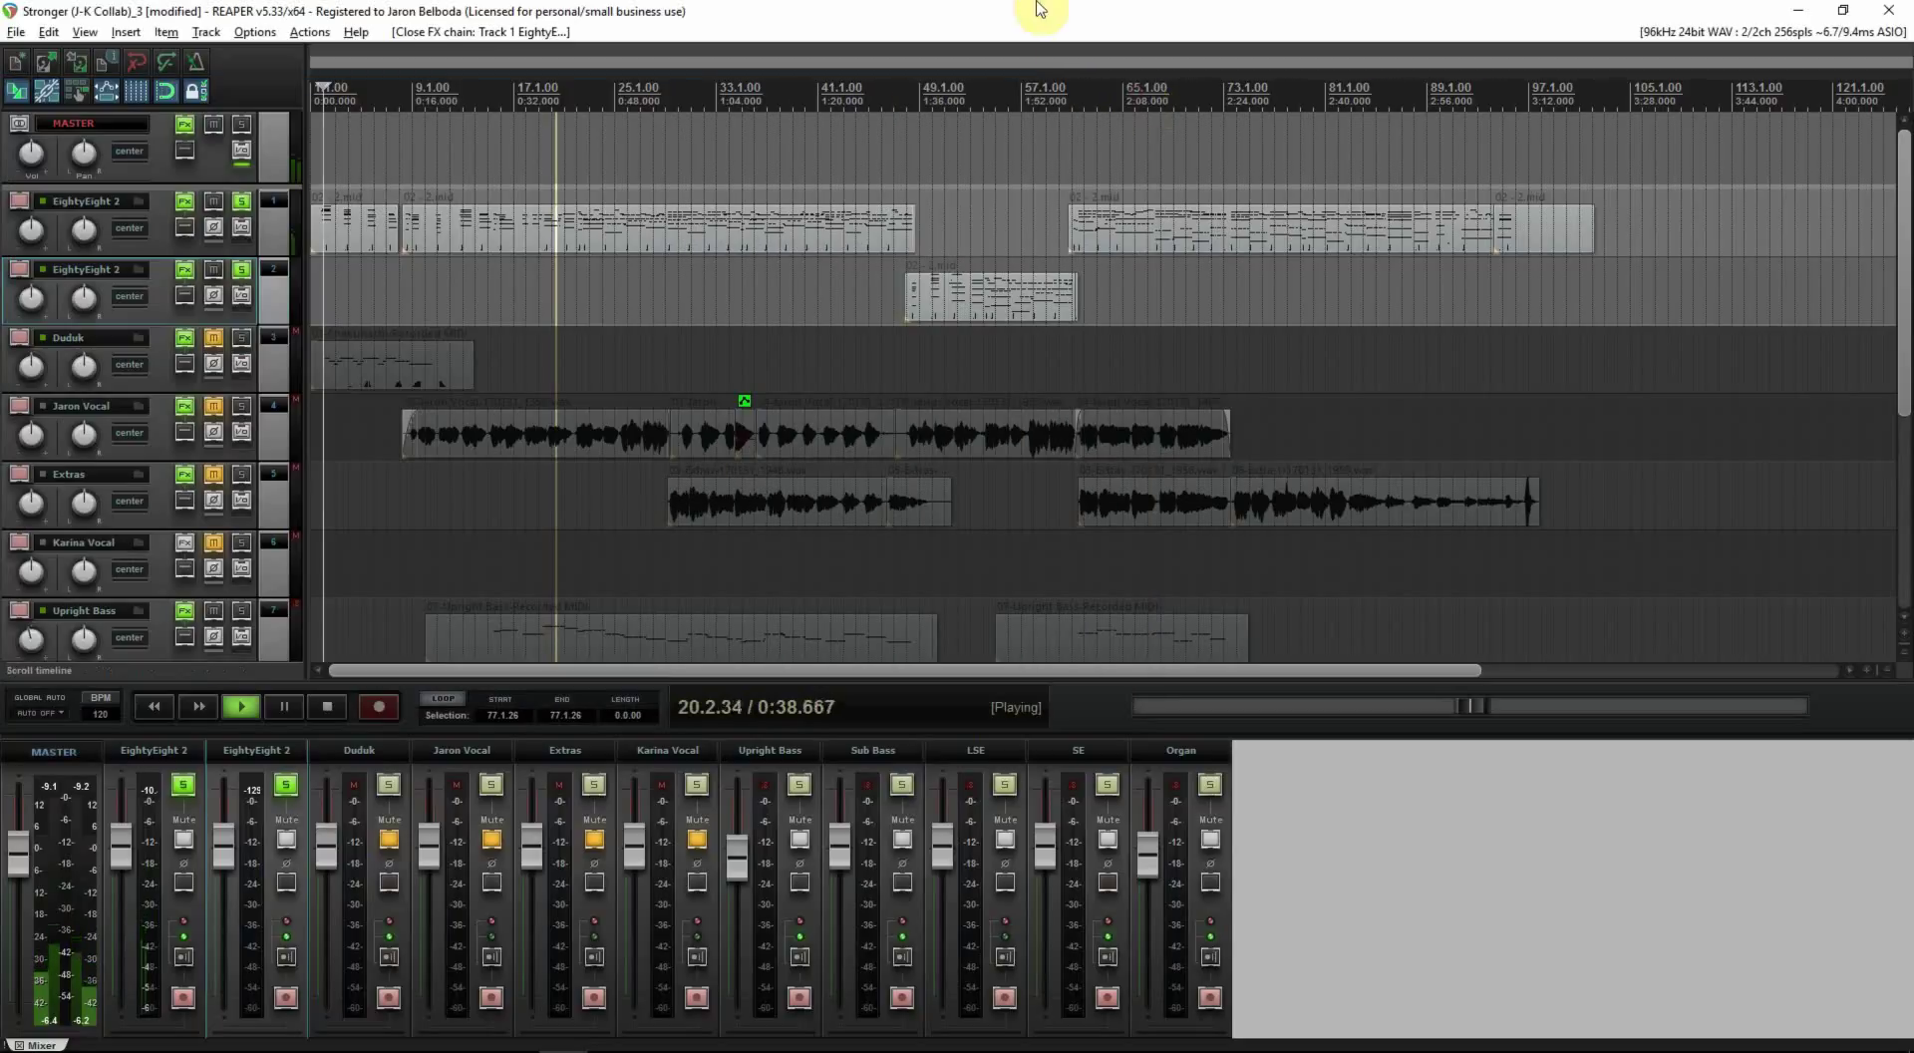
{"action": "key", "text": "space"}
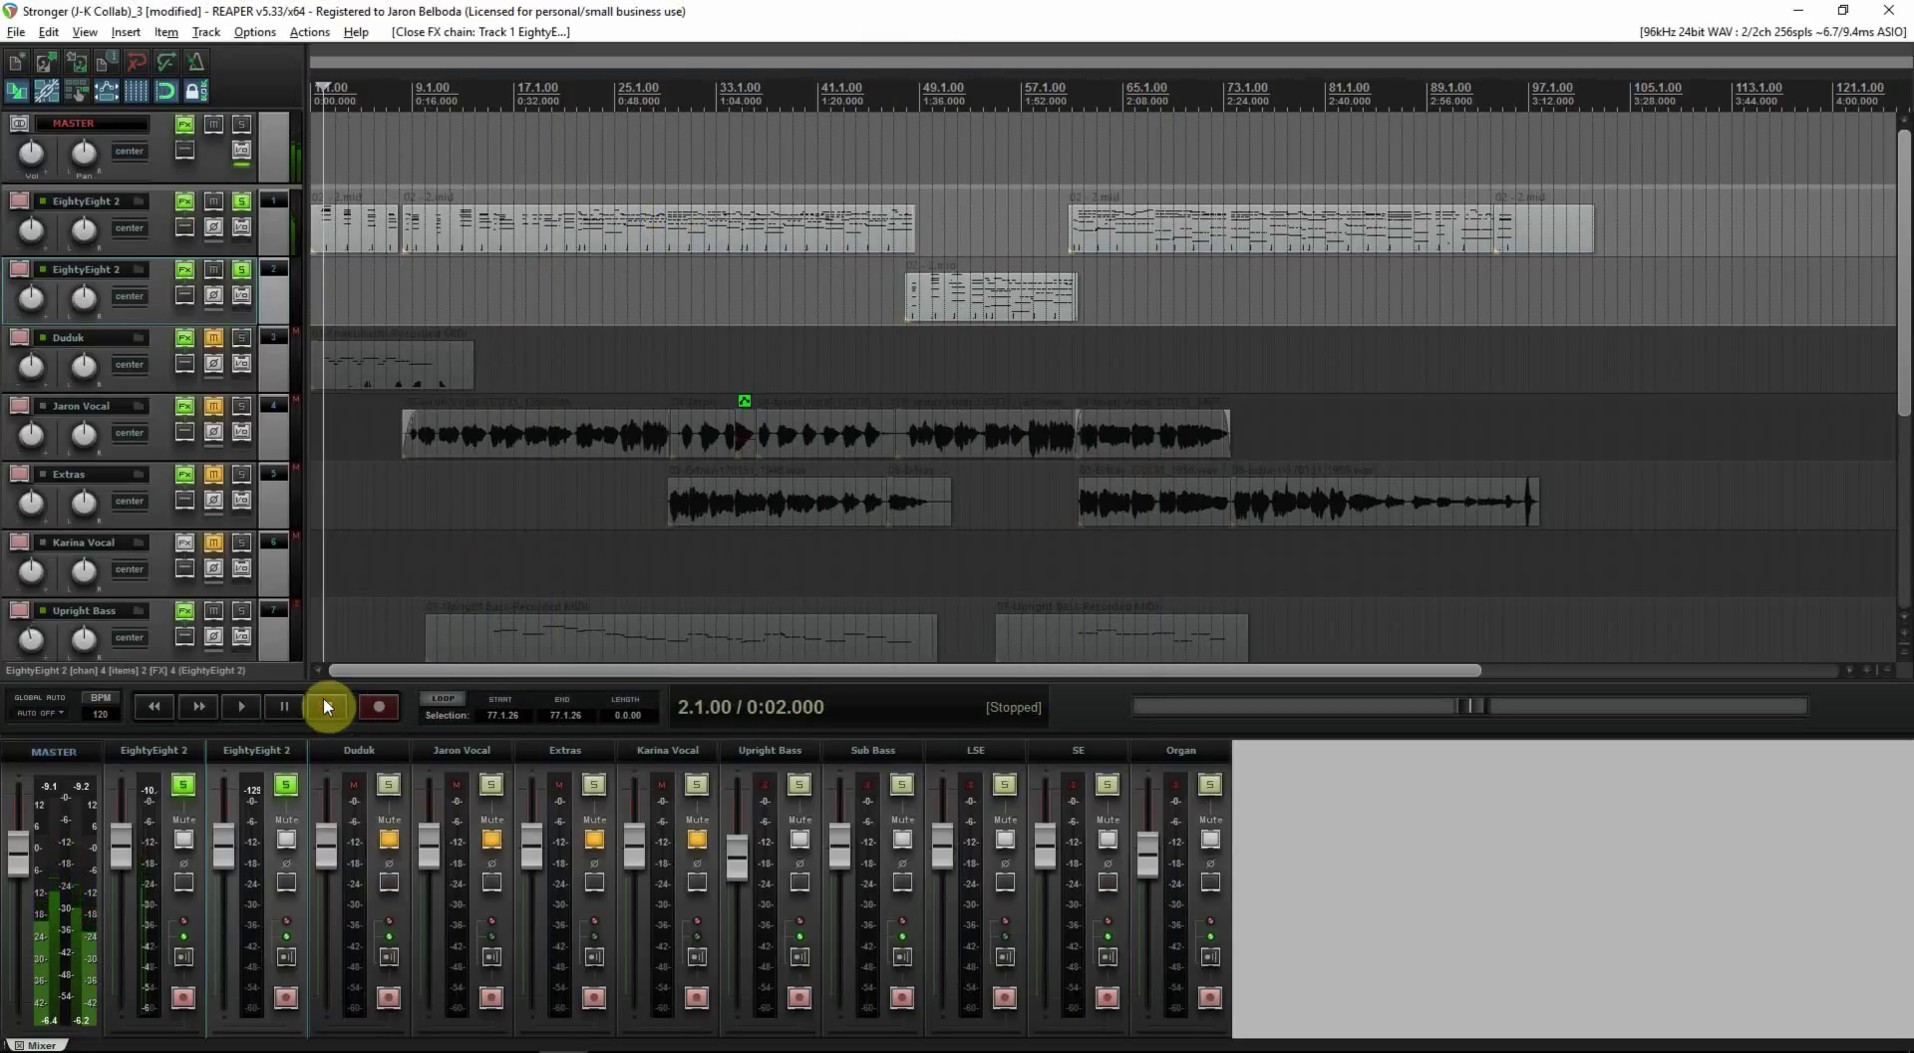
{"action": "left_click", "coordinate": [154, 706]}
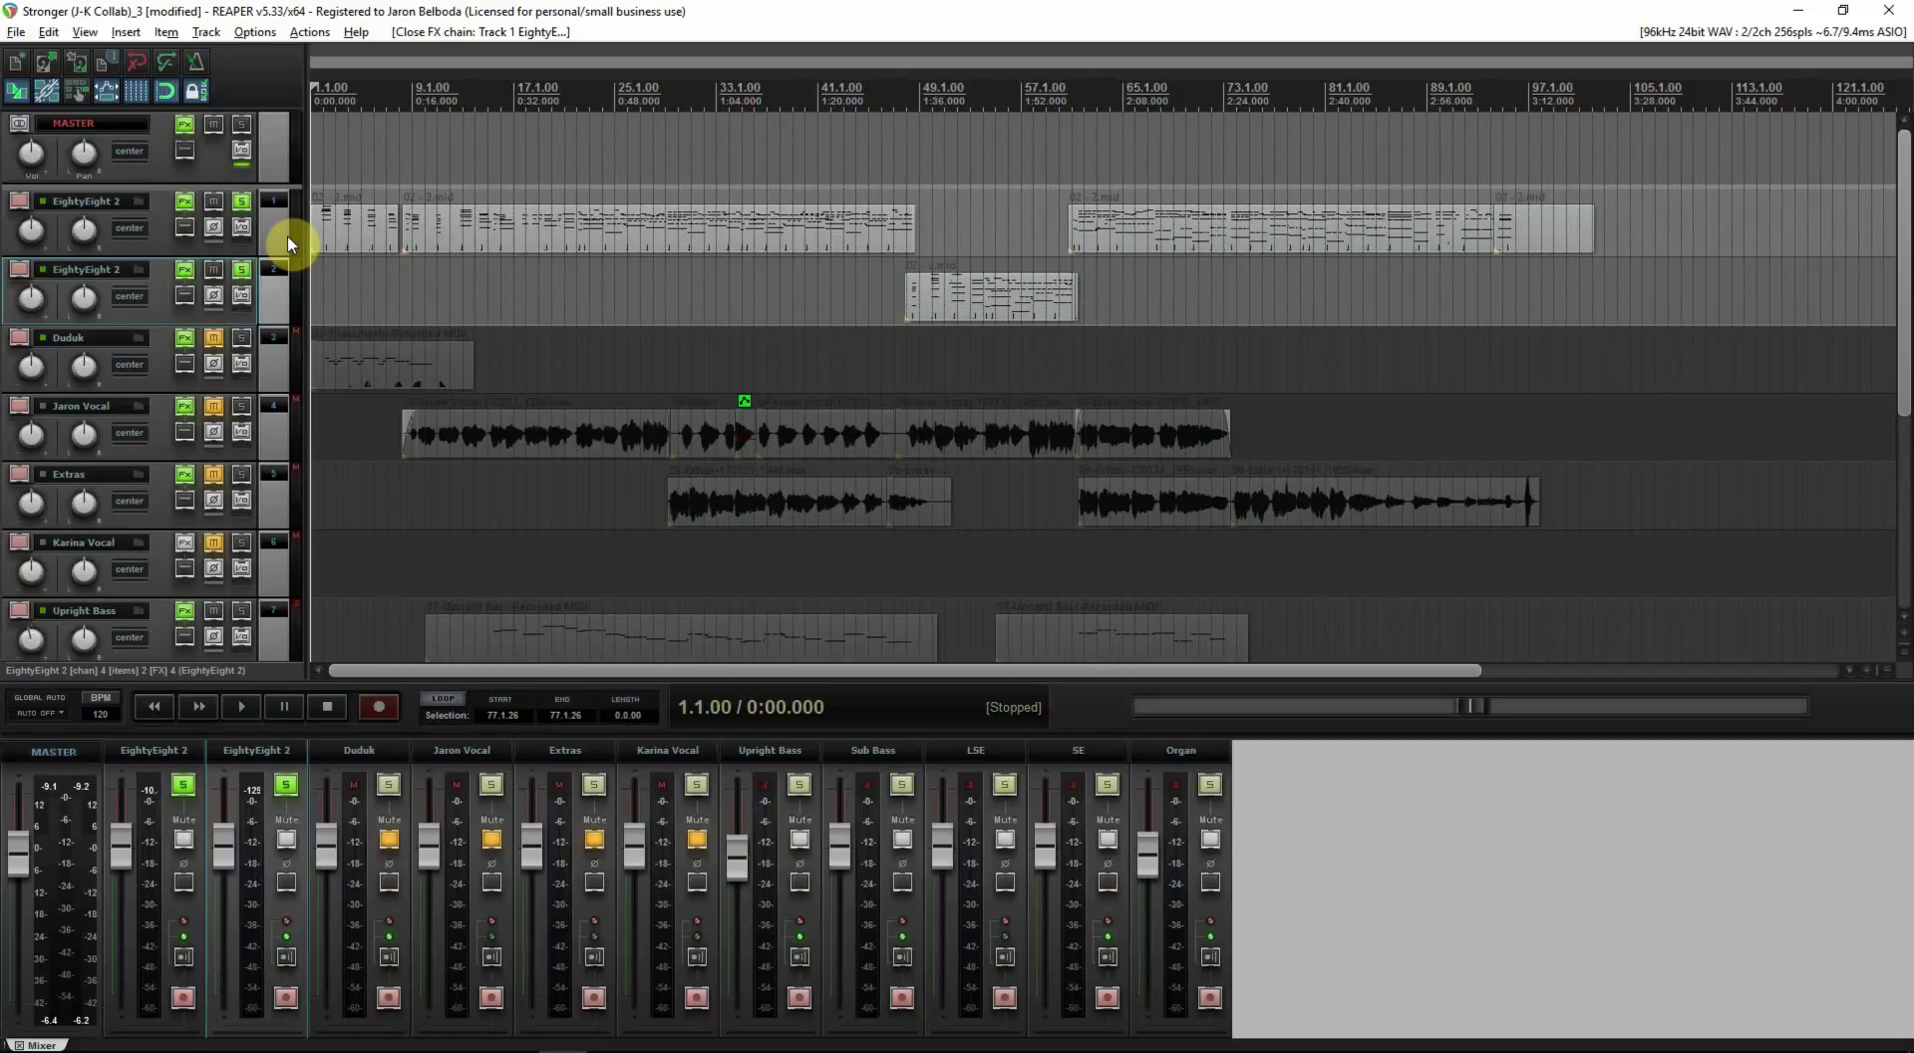
{"action": "left_click", "coordinate": [436, 311]}
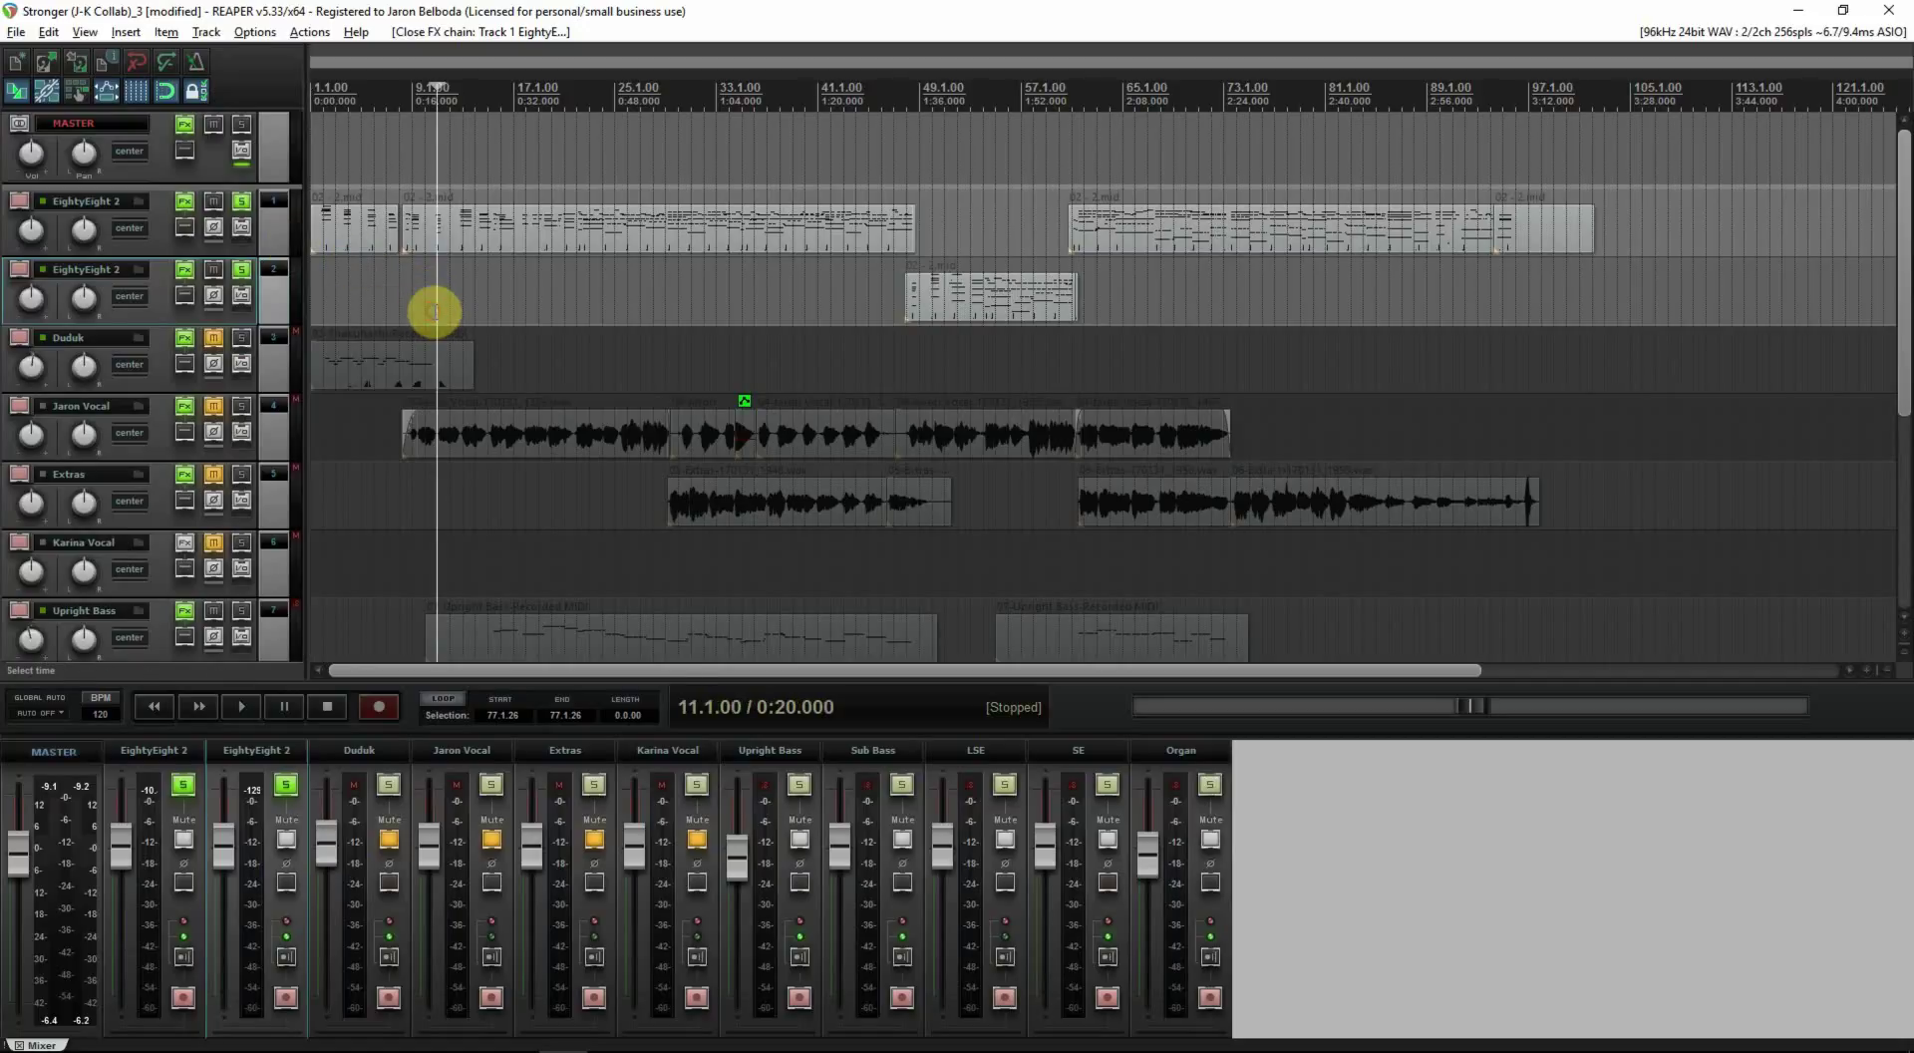
{"action": "left_click", "coordinate": [475, 295]}
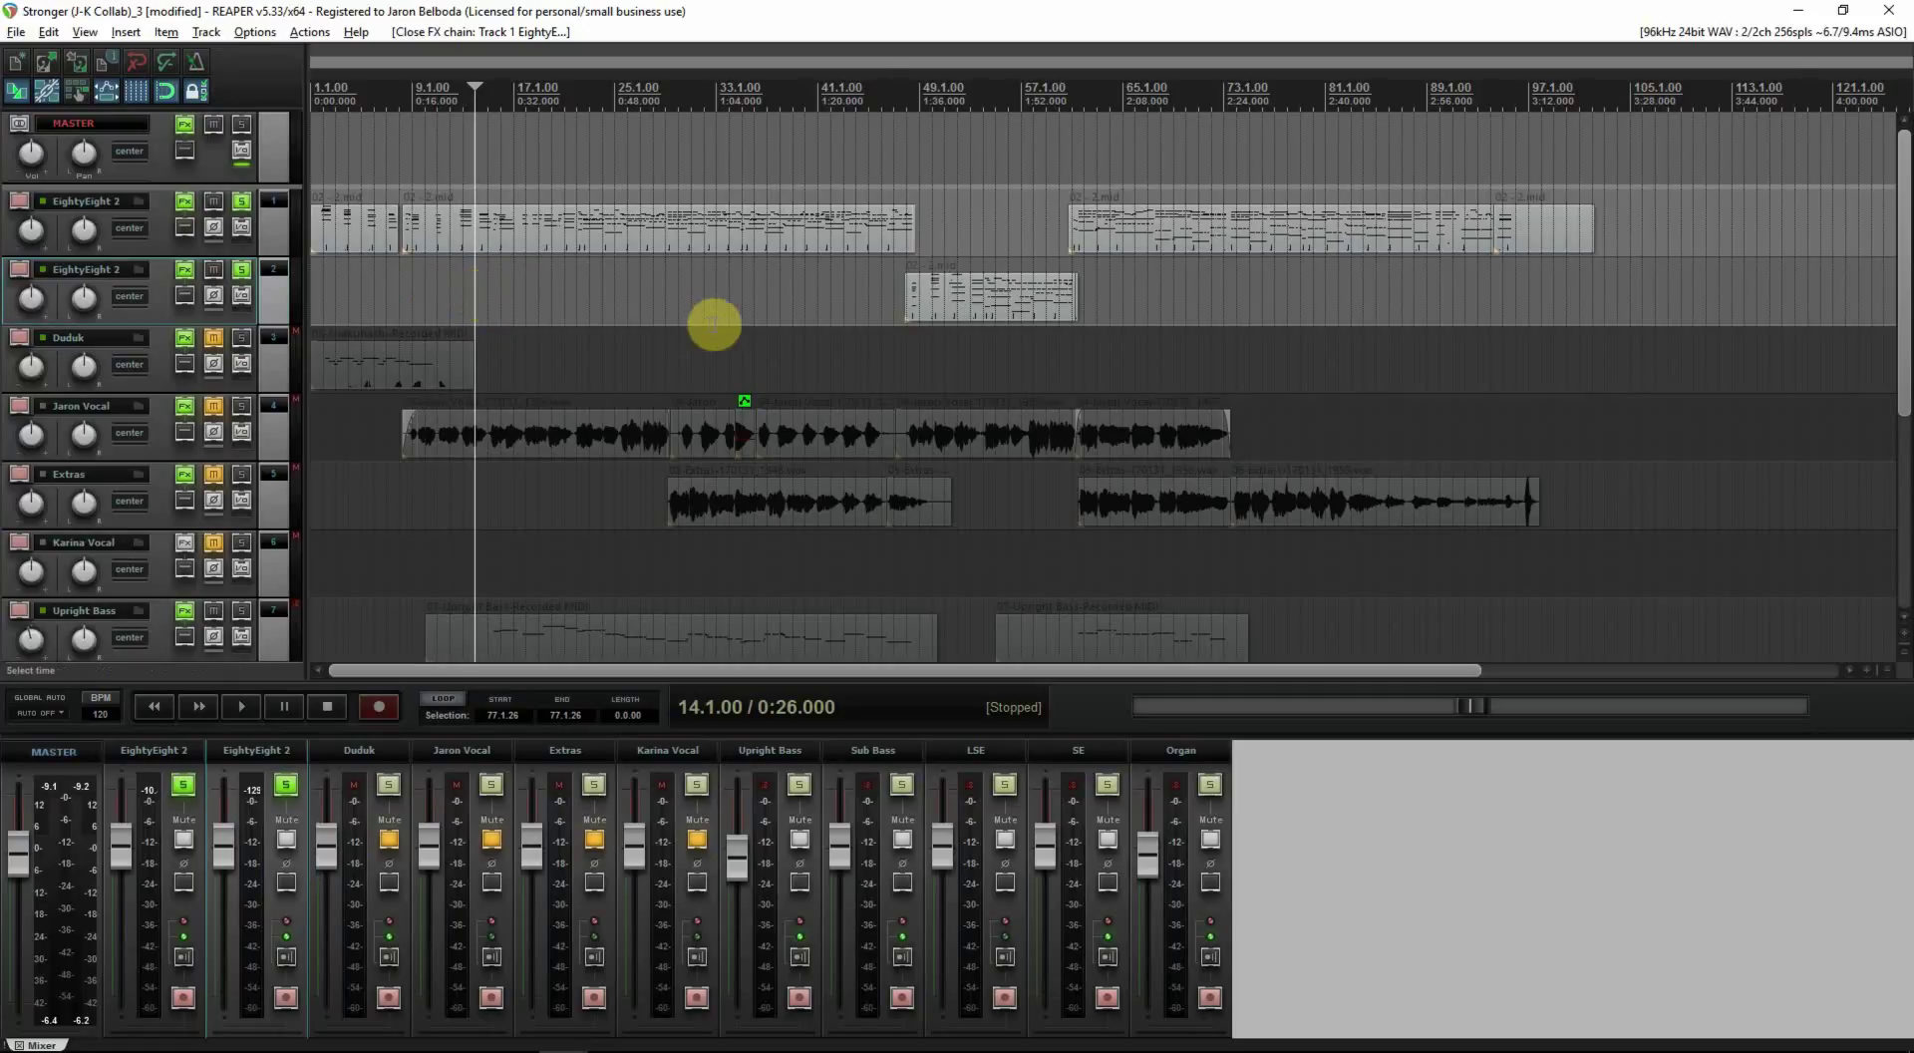
{"action": "left_click", "coordinate": [715, 321]}
{"action": "left_click", "coordinate": [375, 299]}
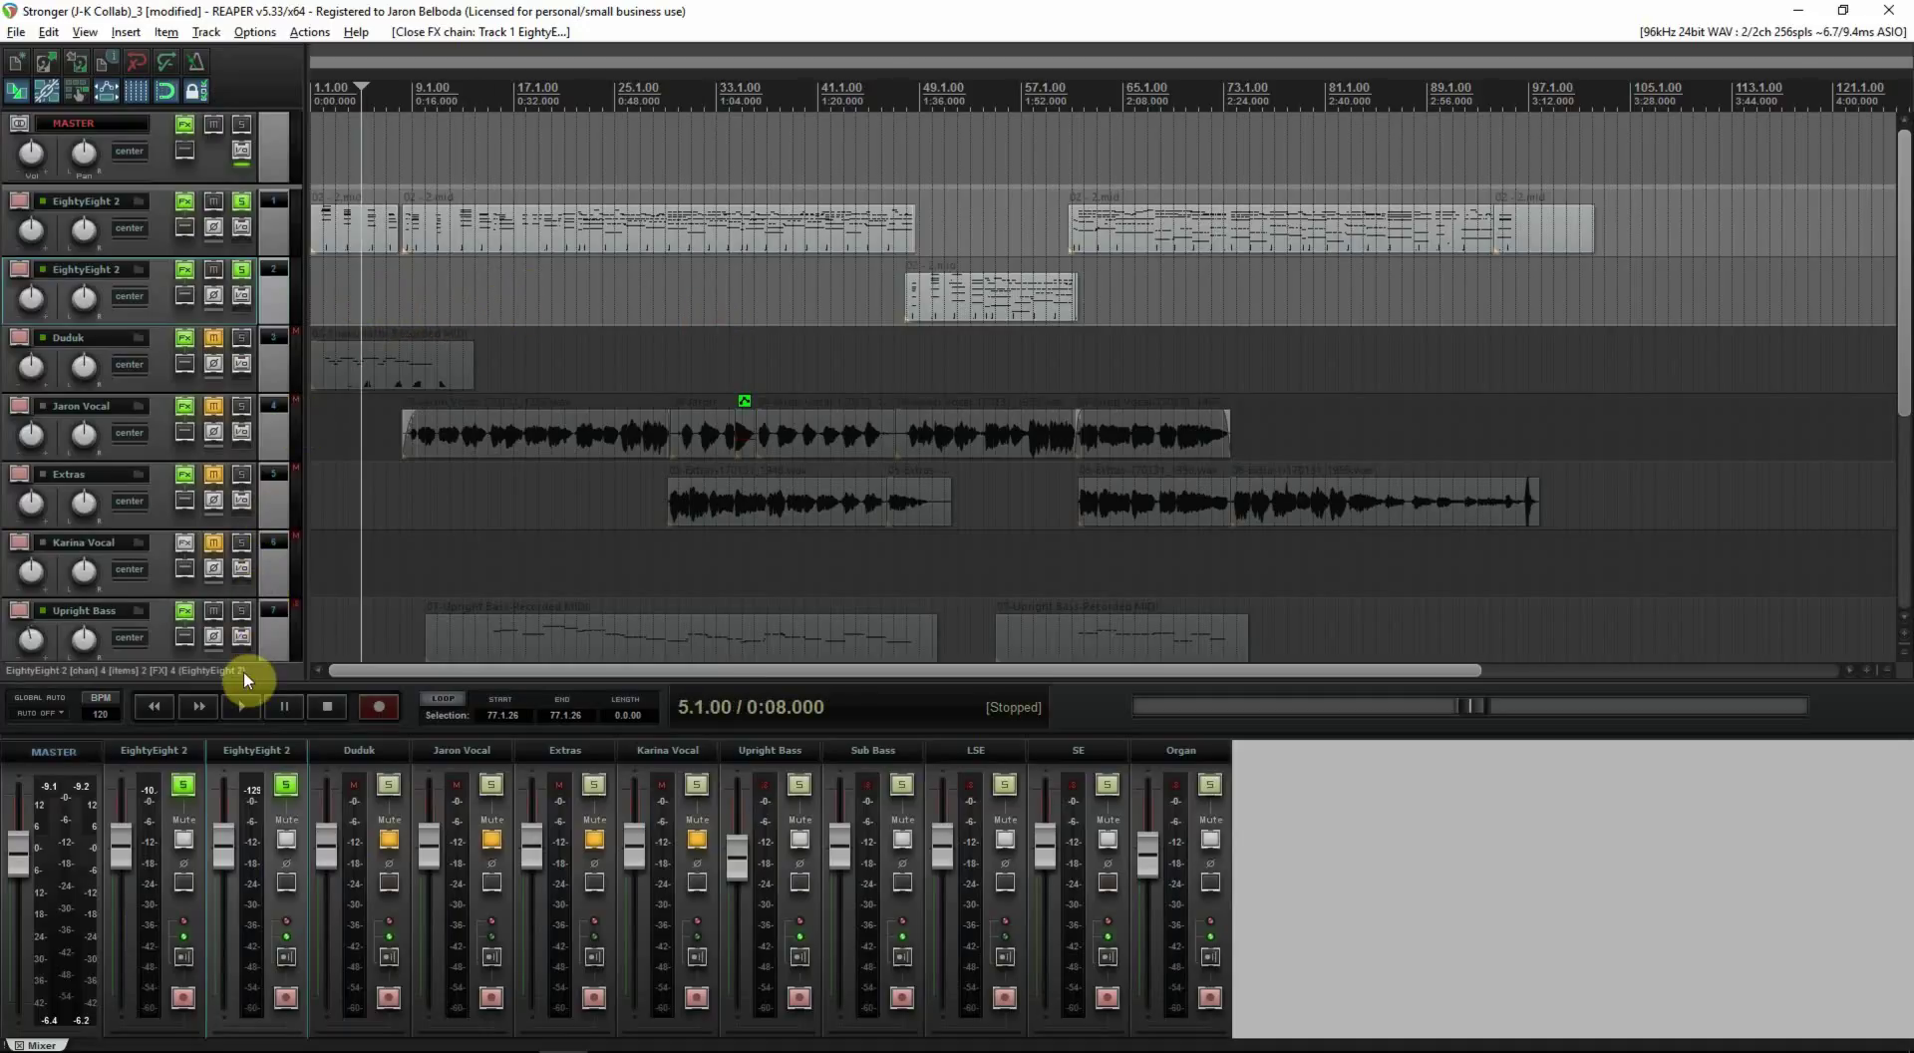
{"action": "left_click", "coordinate": [155, 706]}
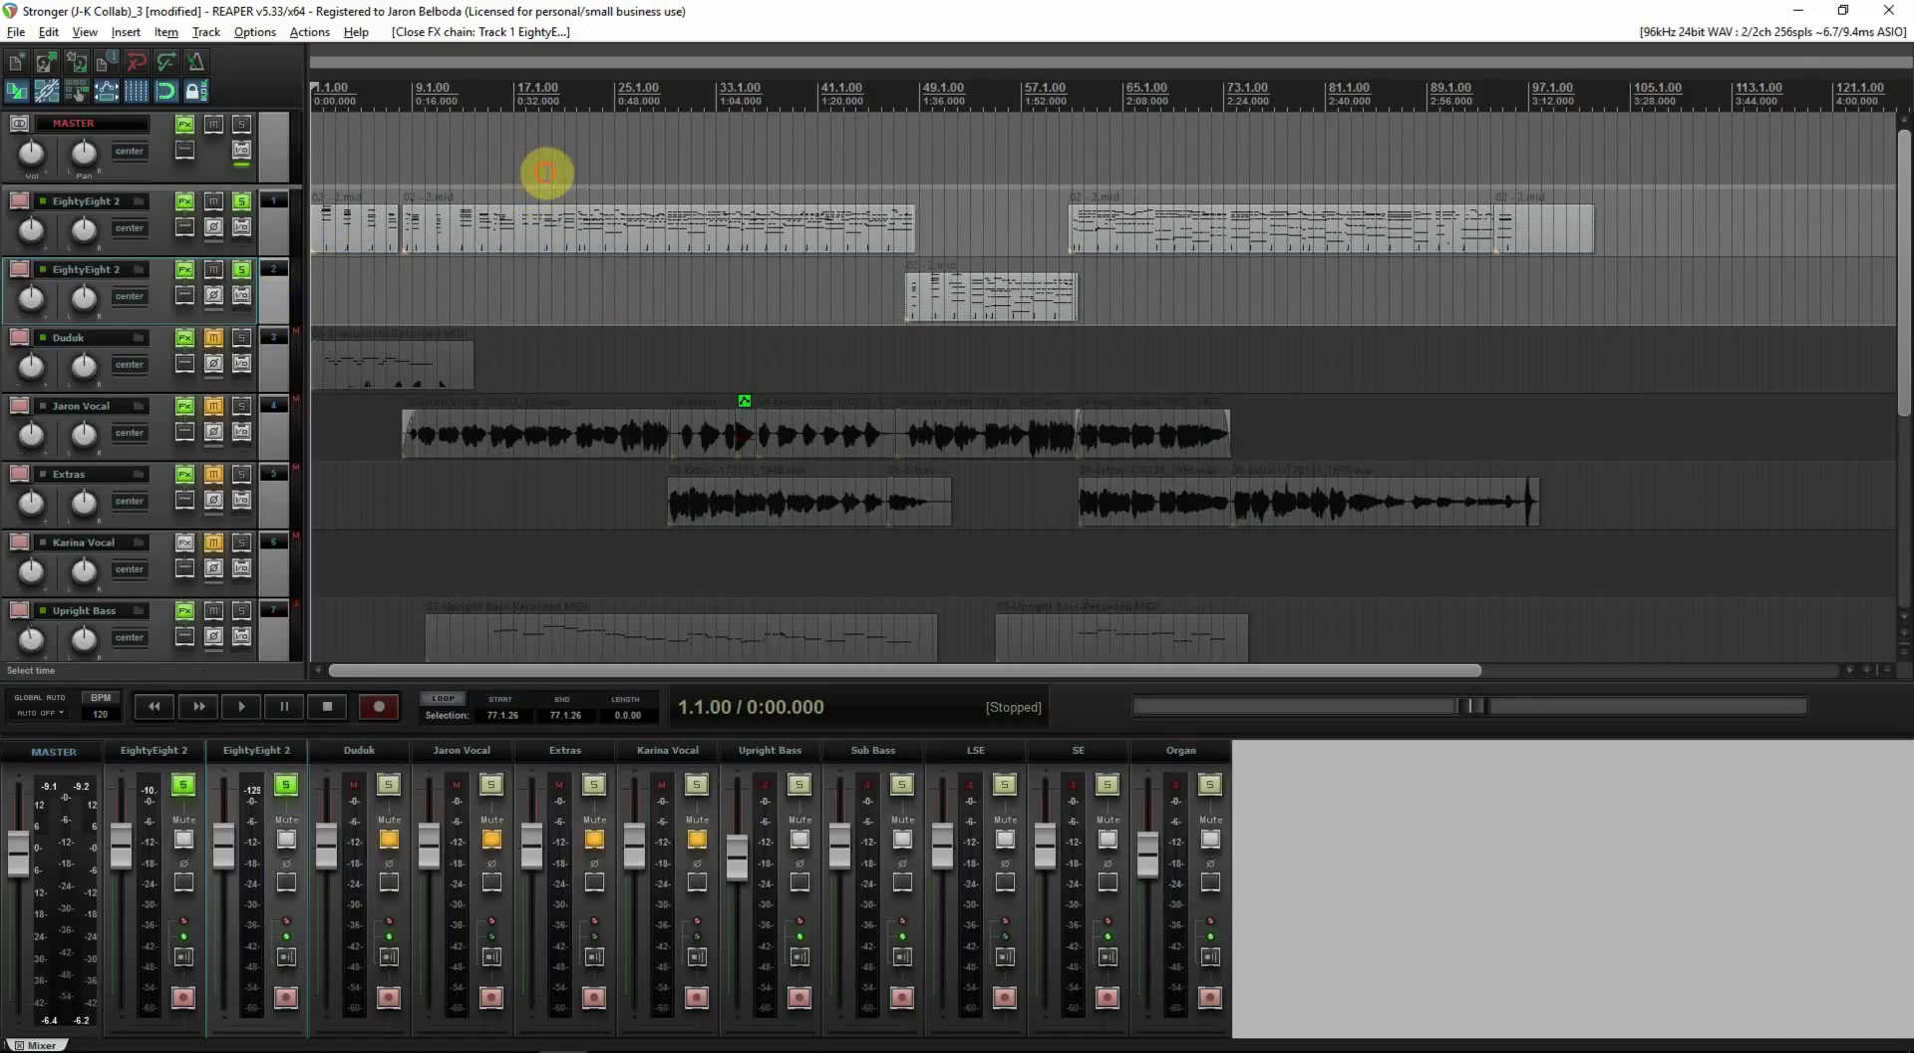
Step: Play the soloed piano tracks from measure 21 and stop playback
{"action": "left_click", "coordinate": [541, 178]}
{"action": "left_click", "coordinate": [529, 175]}
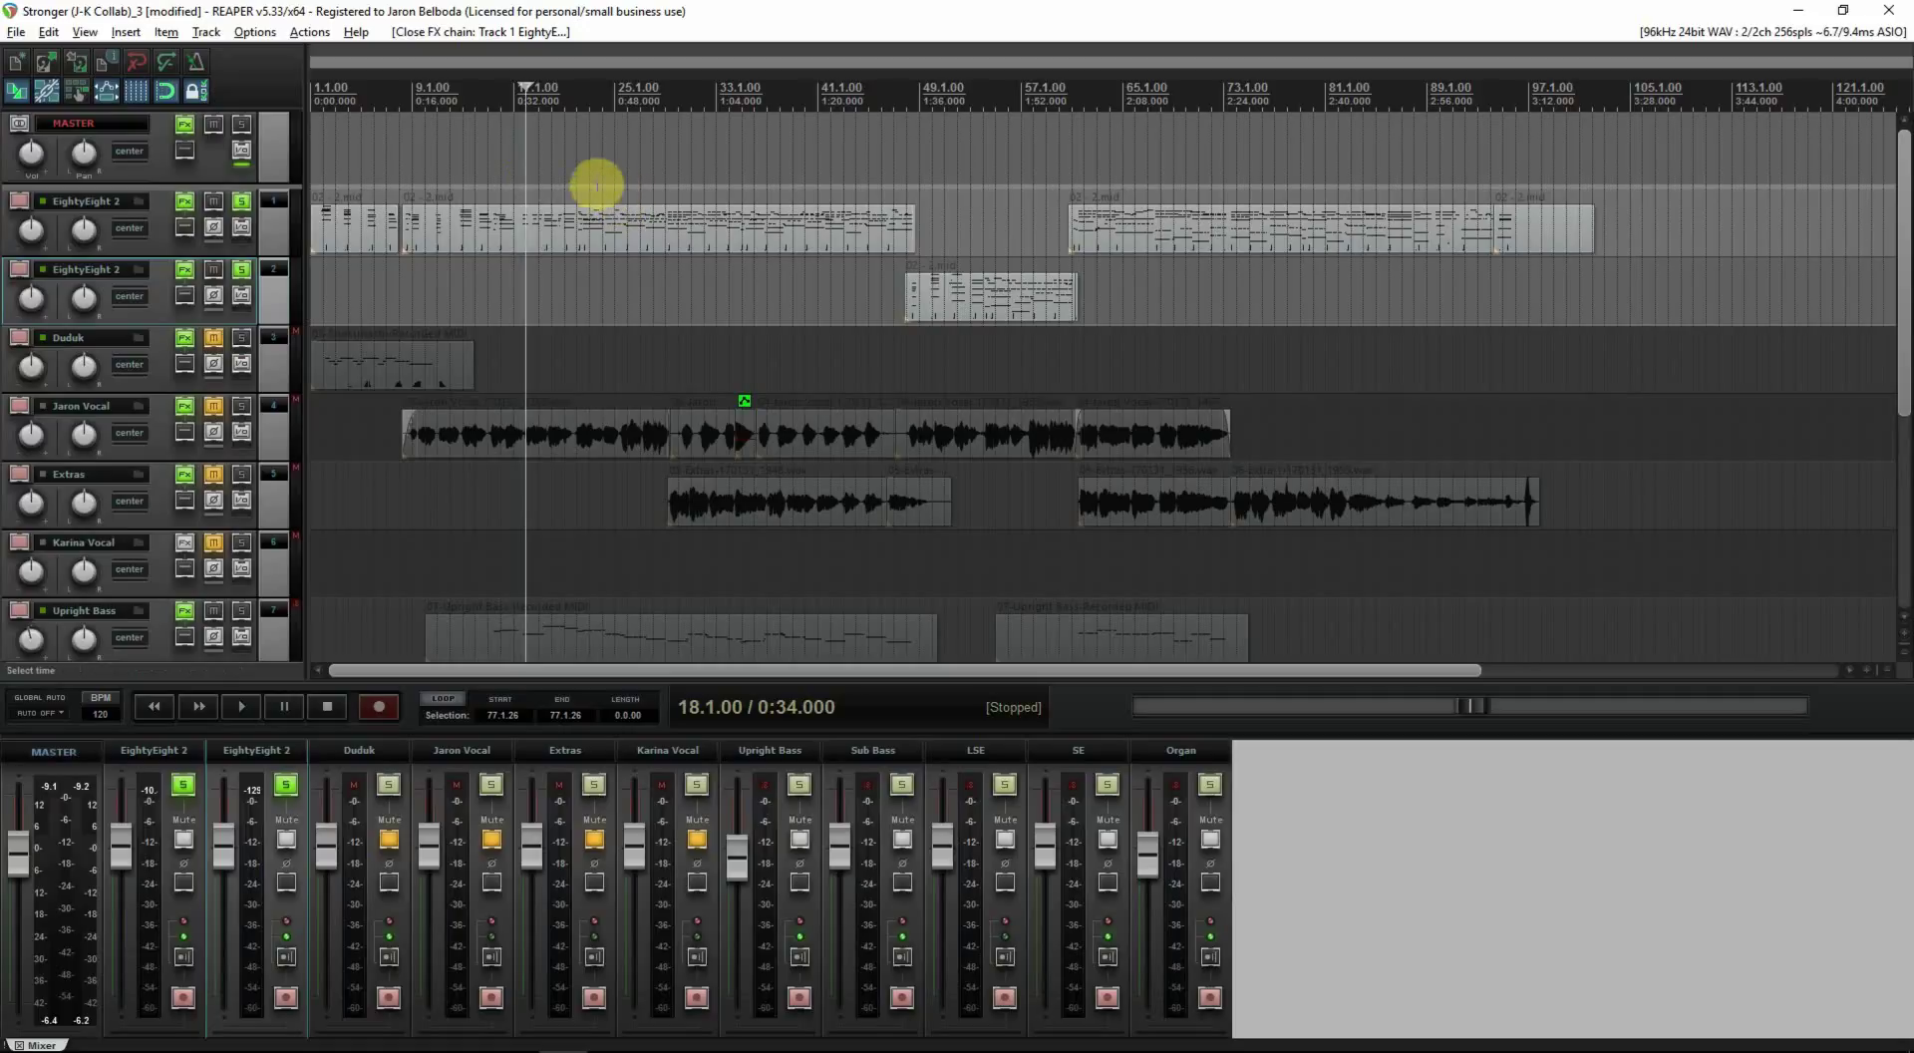
{"action": "left_click", "coordinate": [540, 172]}
{"action": "left_click", "coordinate": [565, 172]}
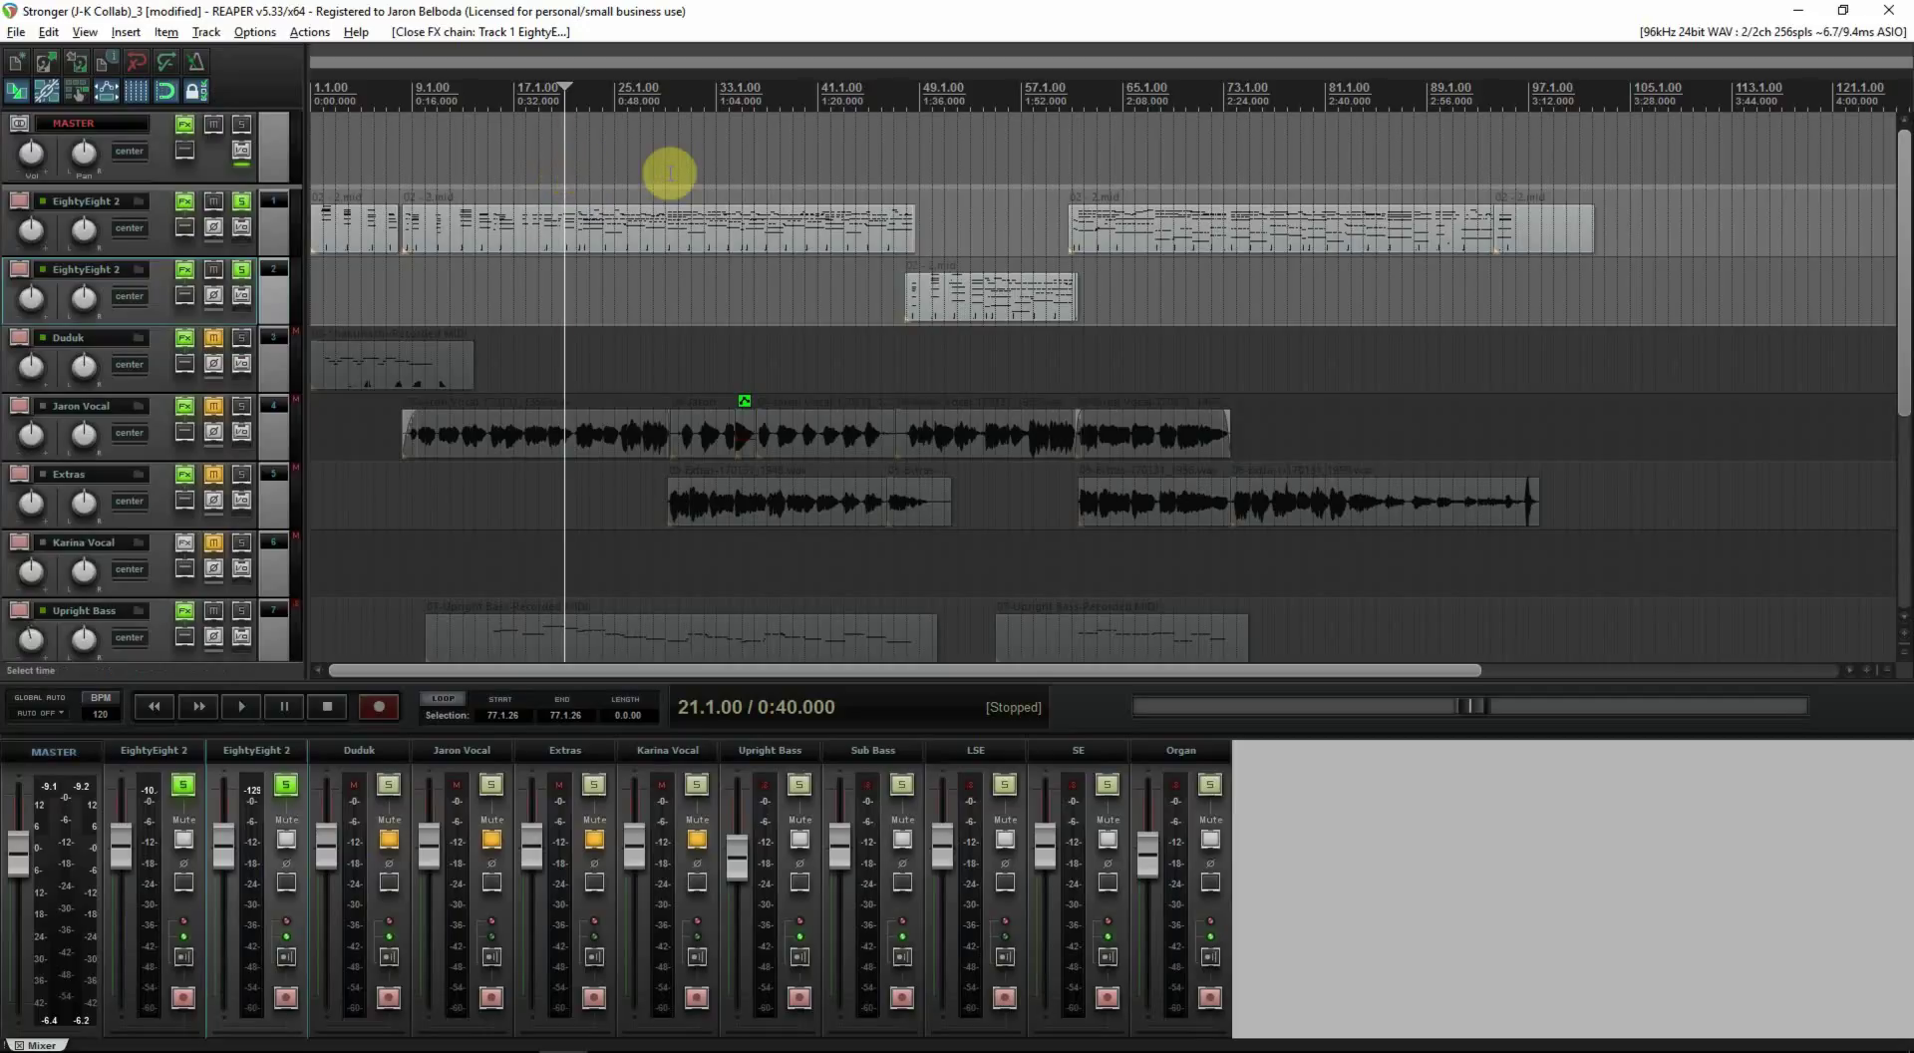
{"action": "key", "text": "space"}
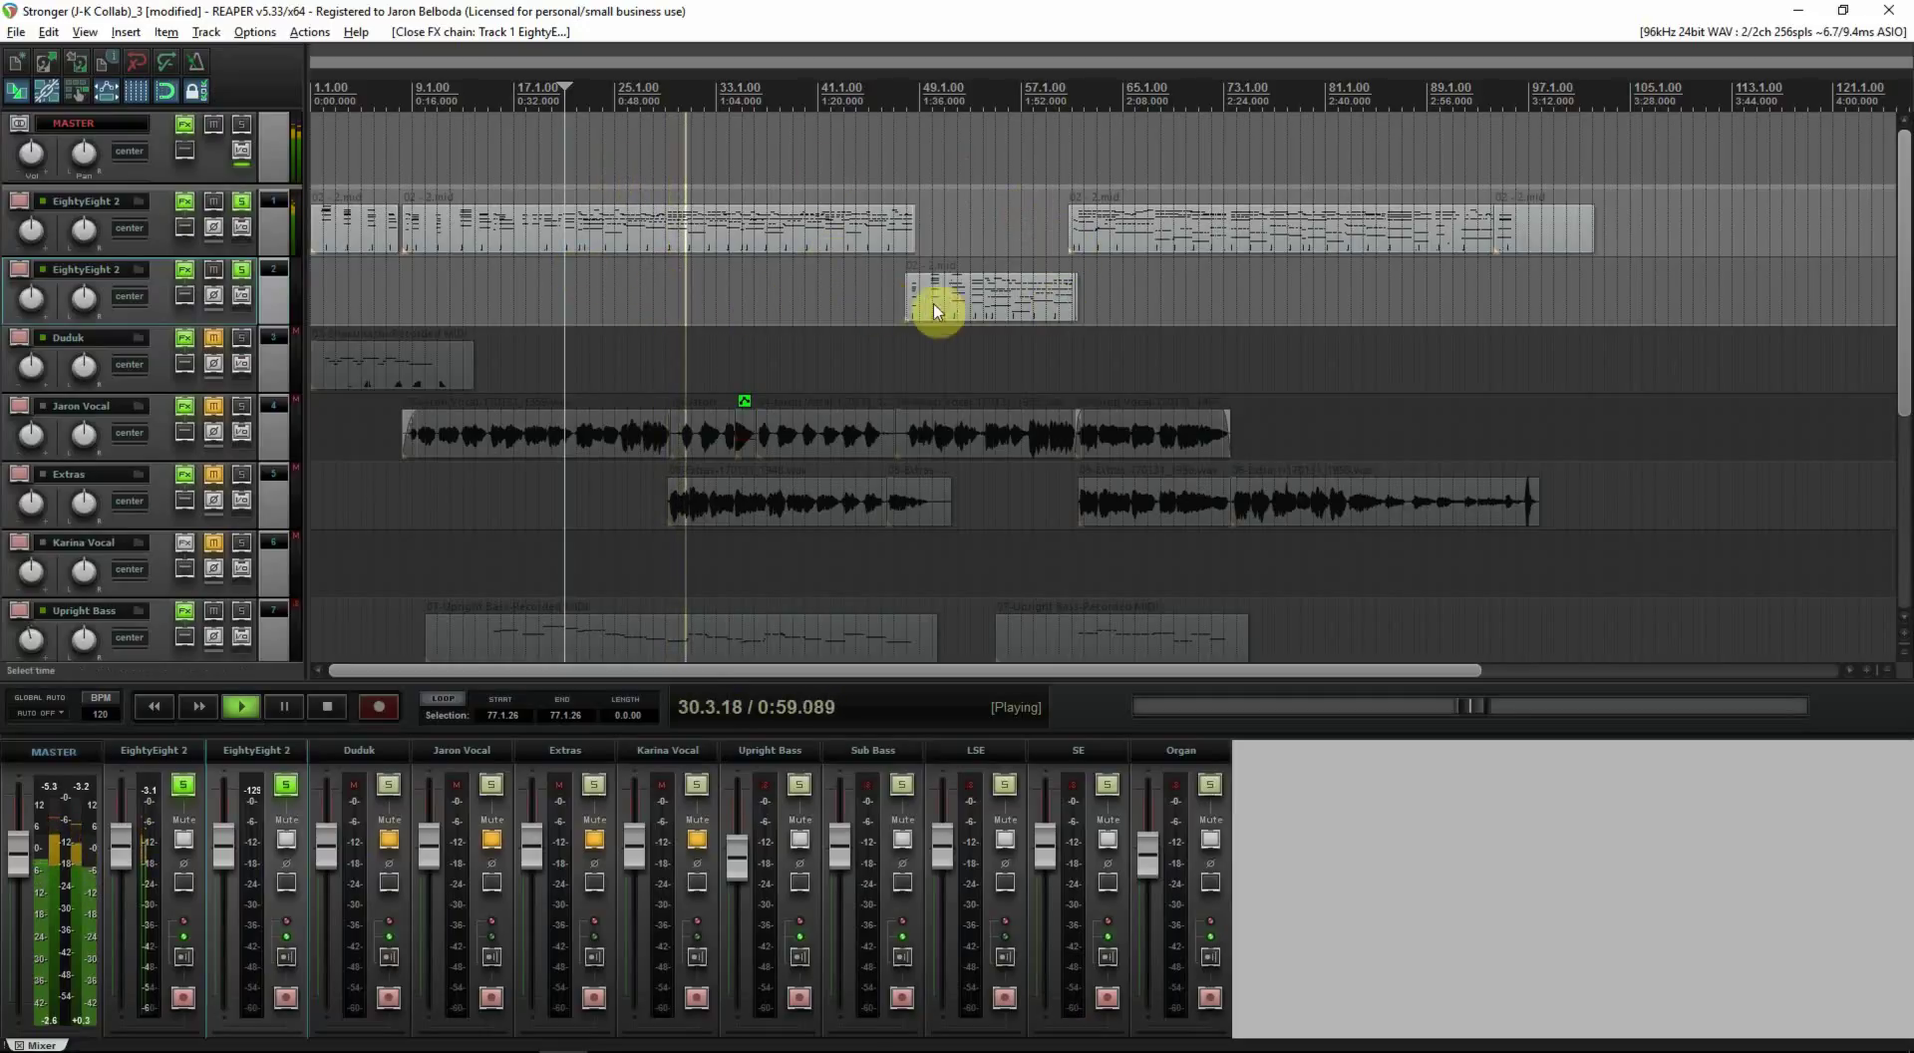
{"action": "key", "text": "space"}
Step: Unsolo both EightyEight 2 tracks and return the edit cursor to the project start
{"action": "left_click", "coordinate": [243, 271]}
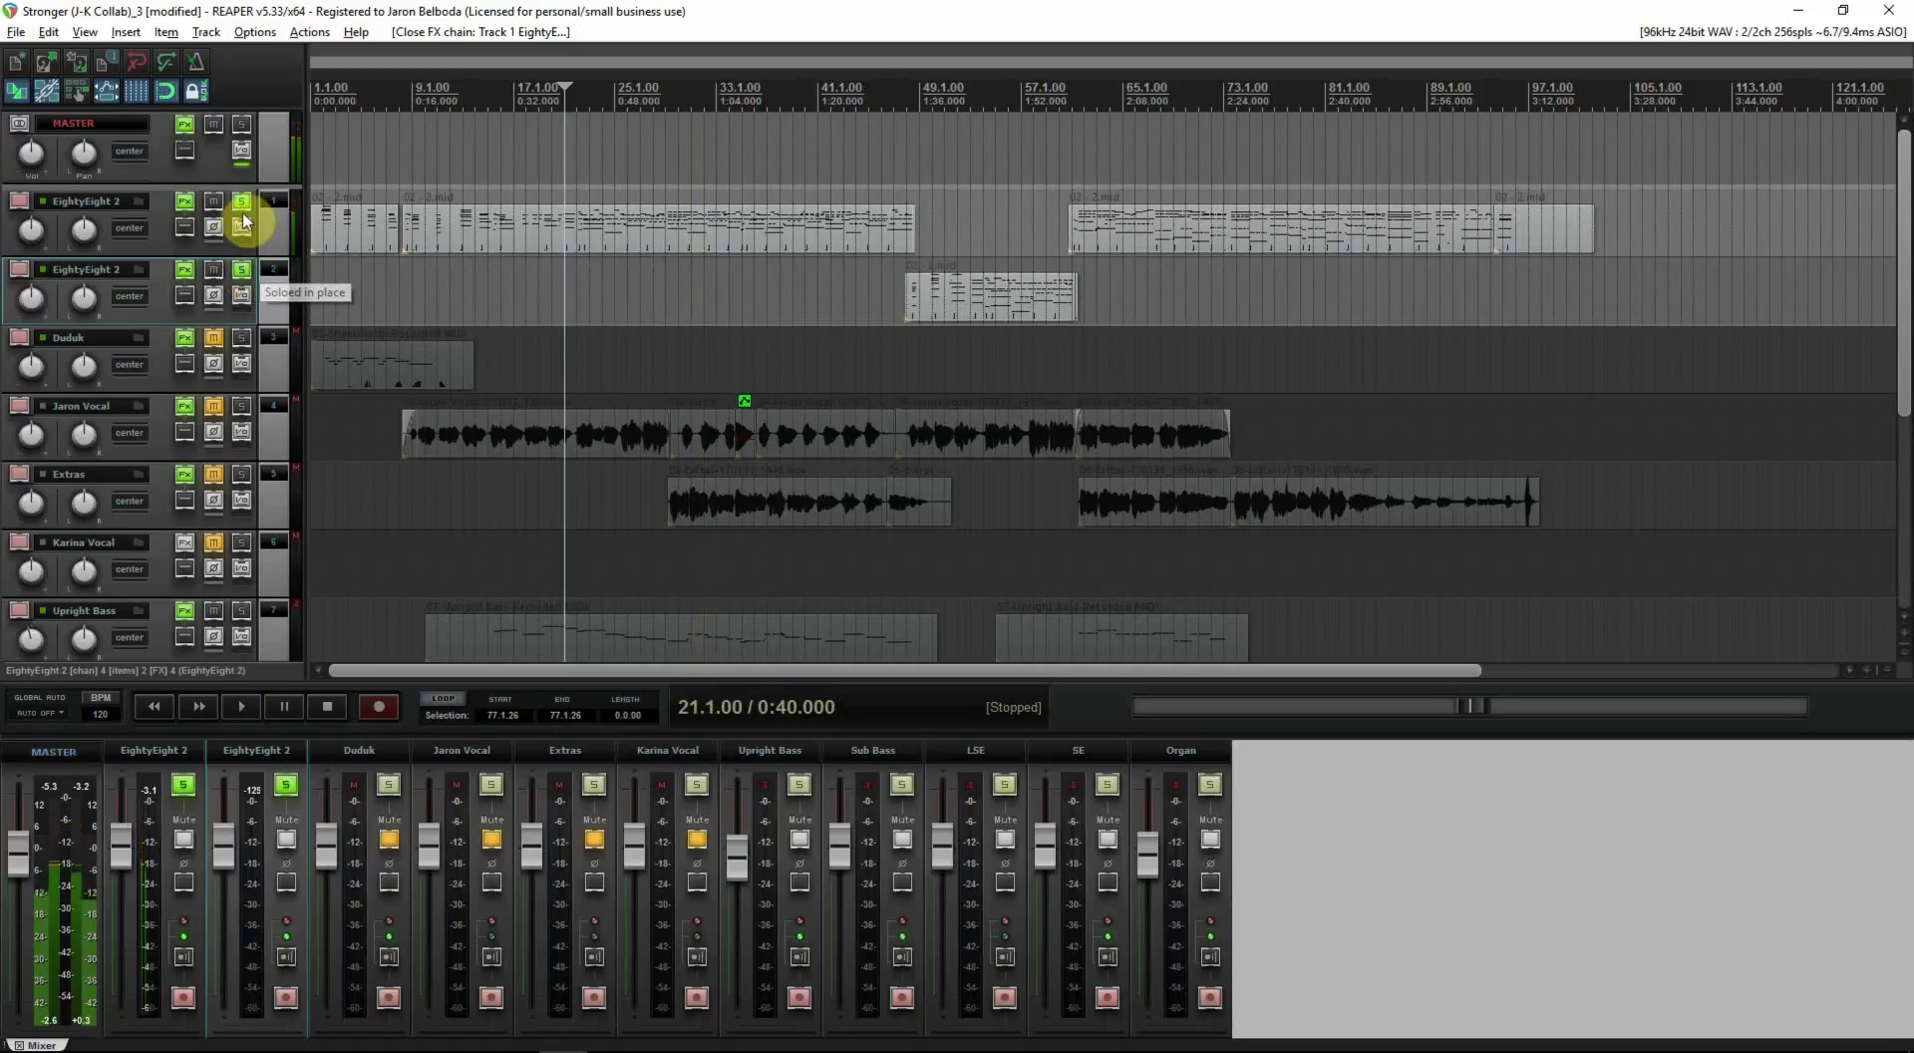
{"action": "left_click", "coordinate": [241, 201]}
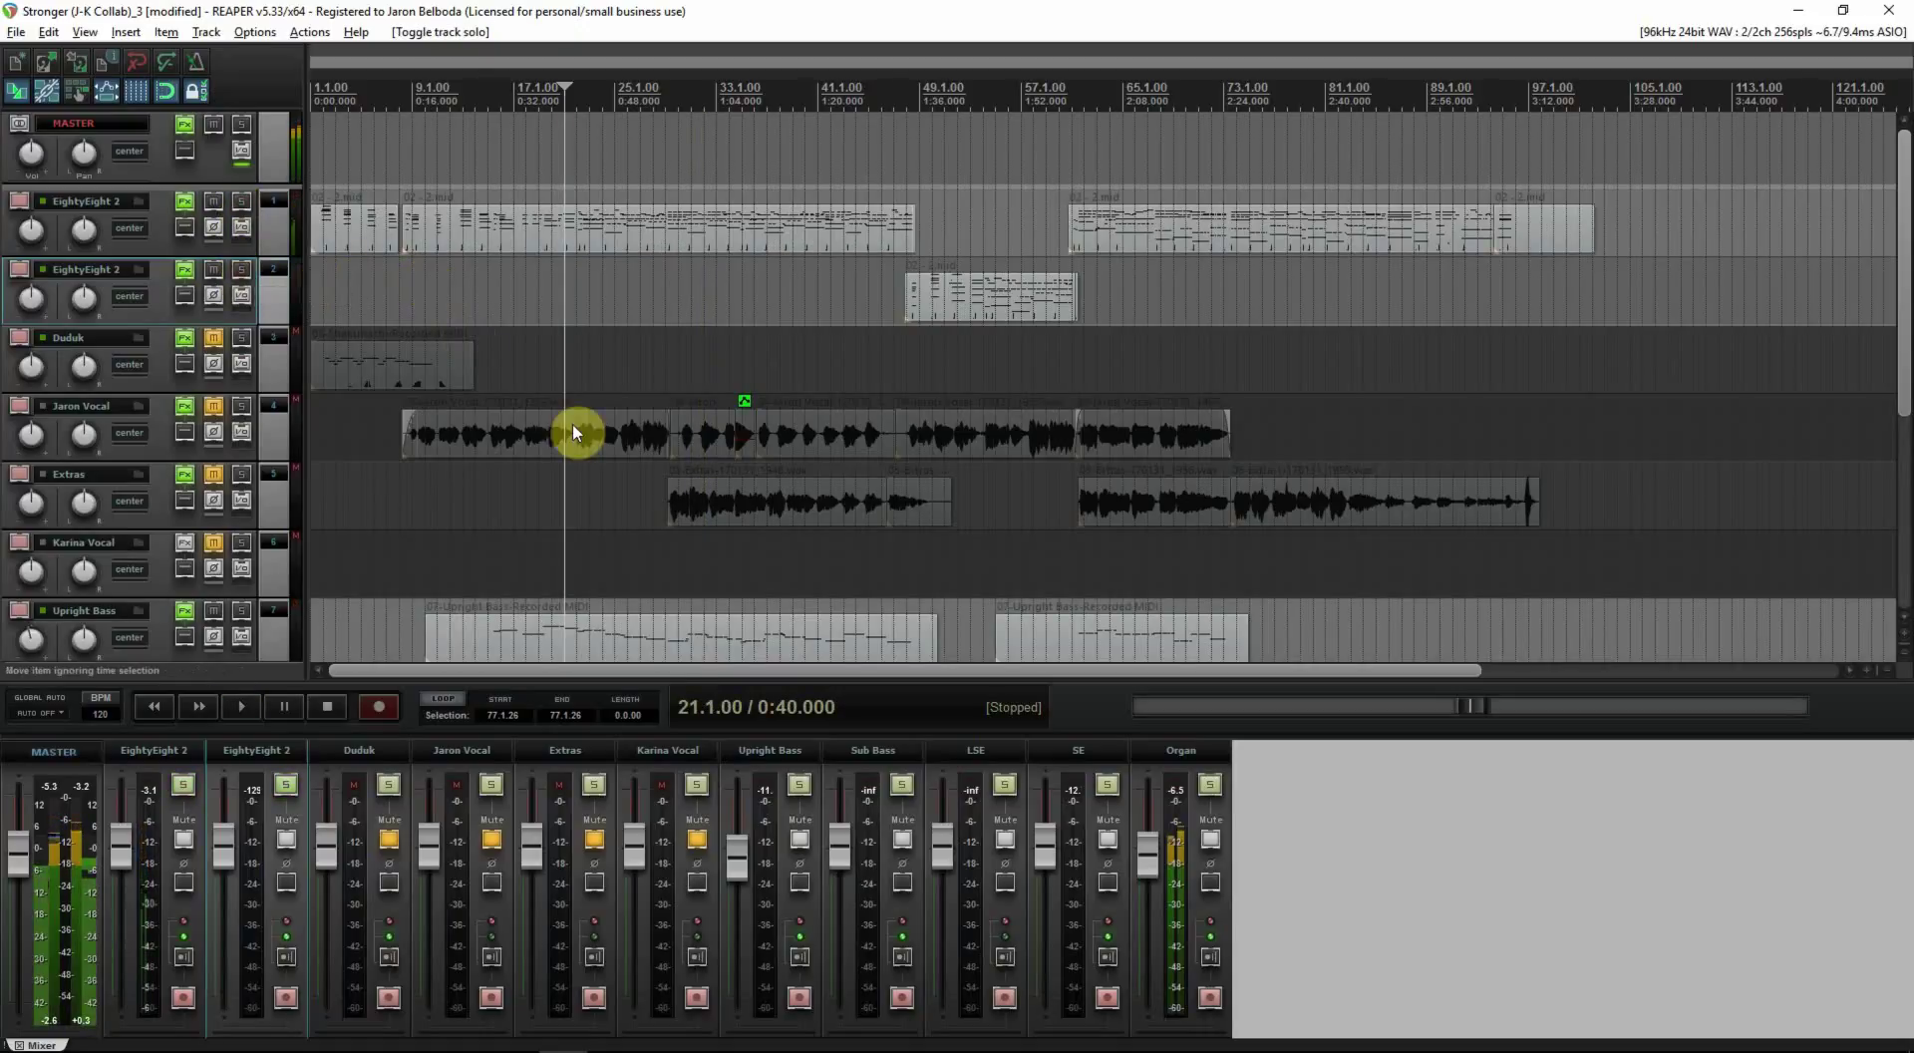
{"action": "left_click", "coordinate": [158, 708]}
{"action": "scroll", "coordinate": [491, 566], "scroll_direction": "down", "scroll_amount": 3}
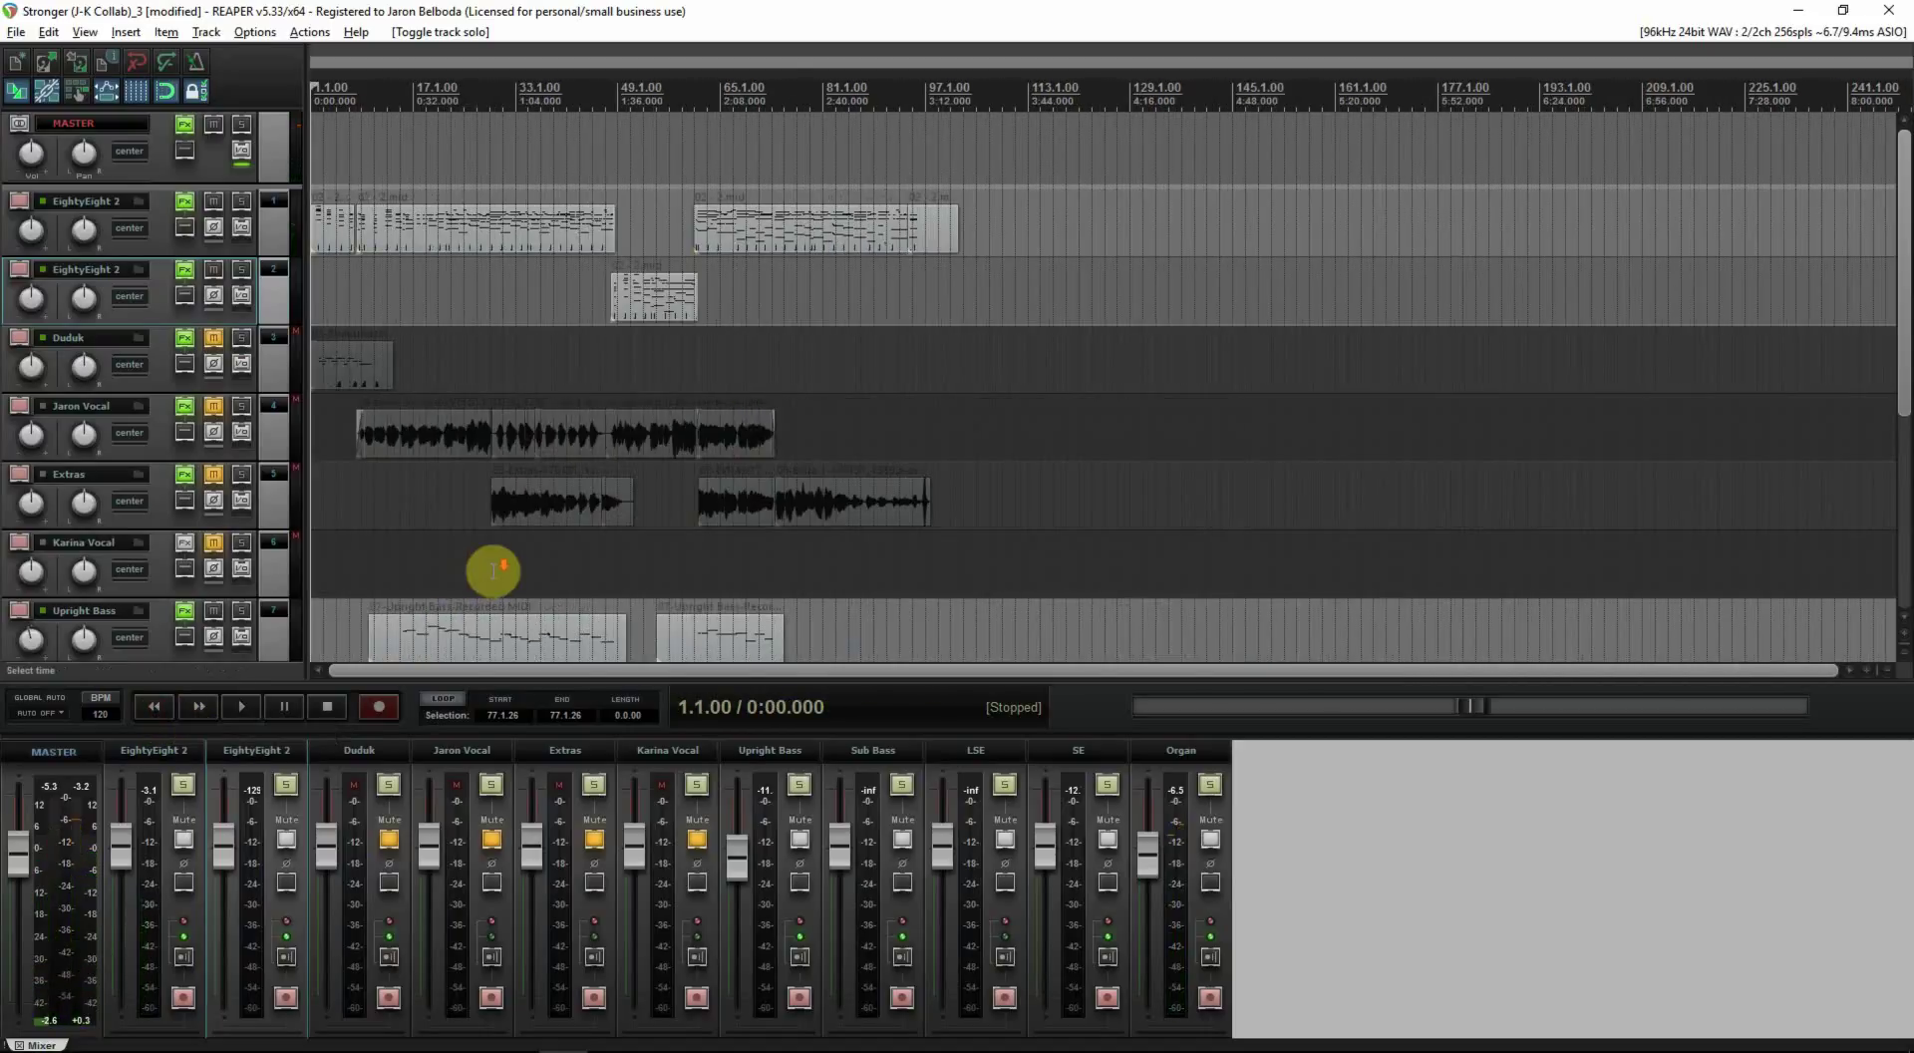
{"action": "scroll", "coordinate": [491, 566], "scroll_direction": "up", "scroll_amount": 3}
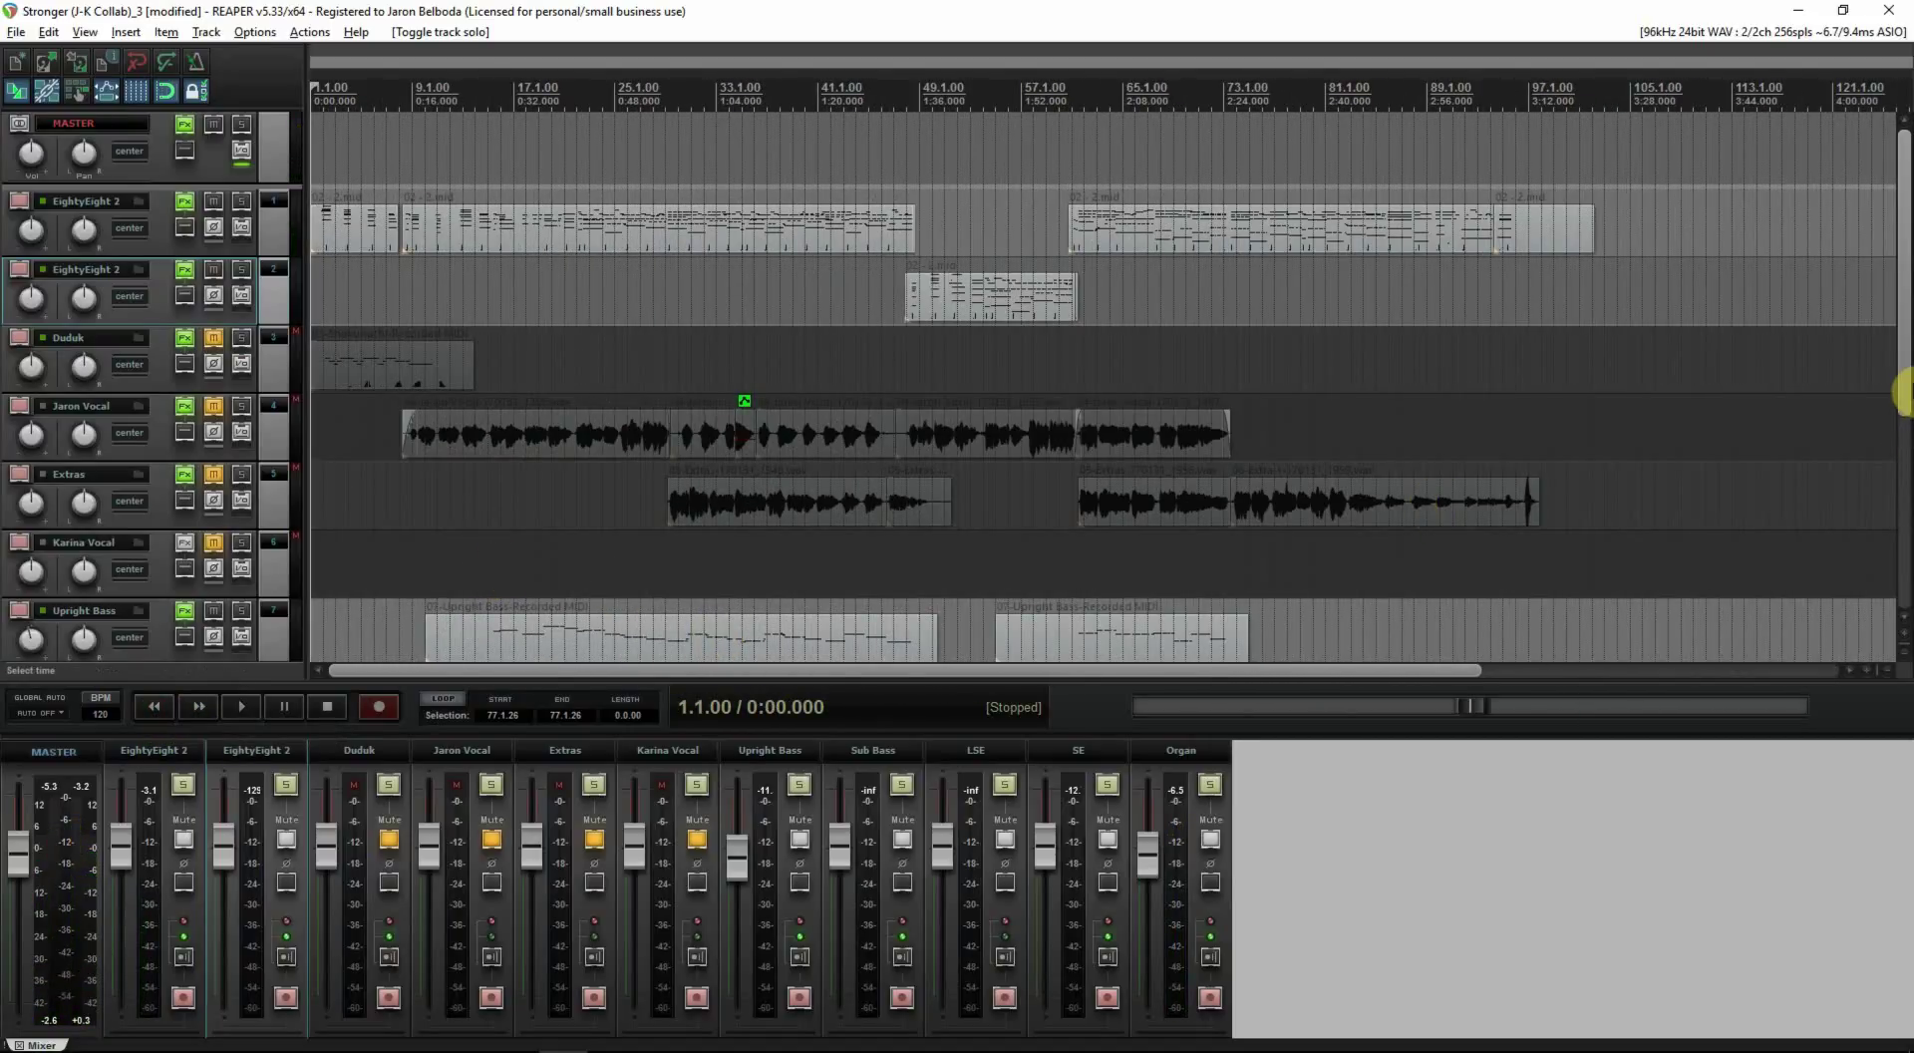
Step: Play the unsoloed mix briefly from measure 5 with the lower tracks in view, and stop playback
{"action": "left_click_drag", "start_coordinate": [1904, 377], "coordinate": [1907, 544]}
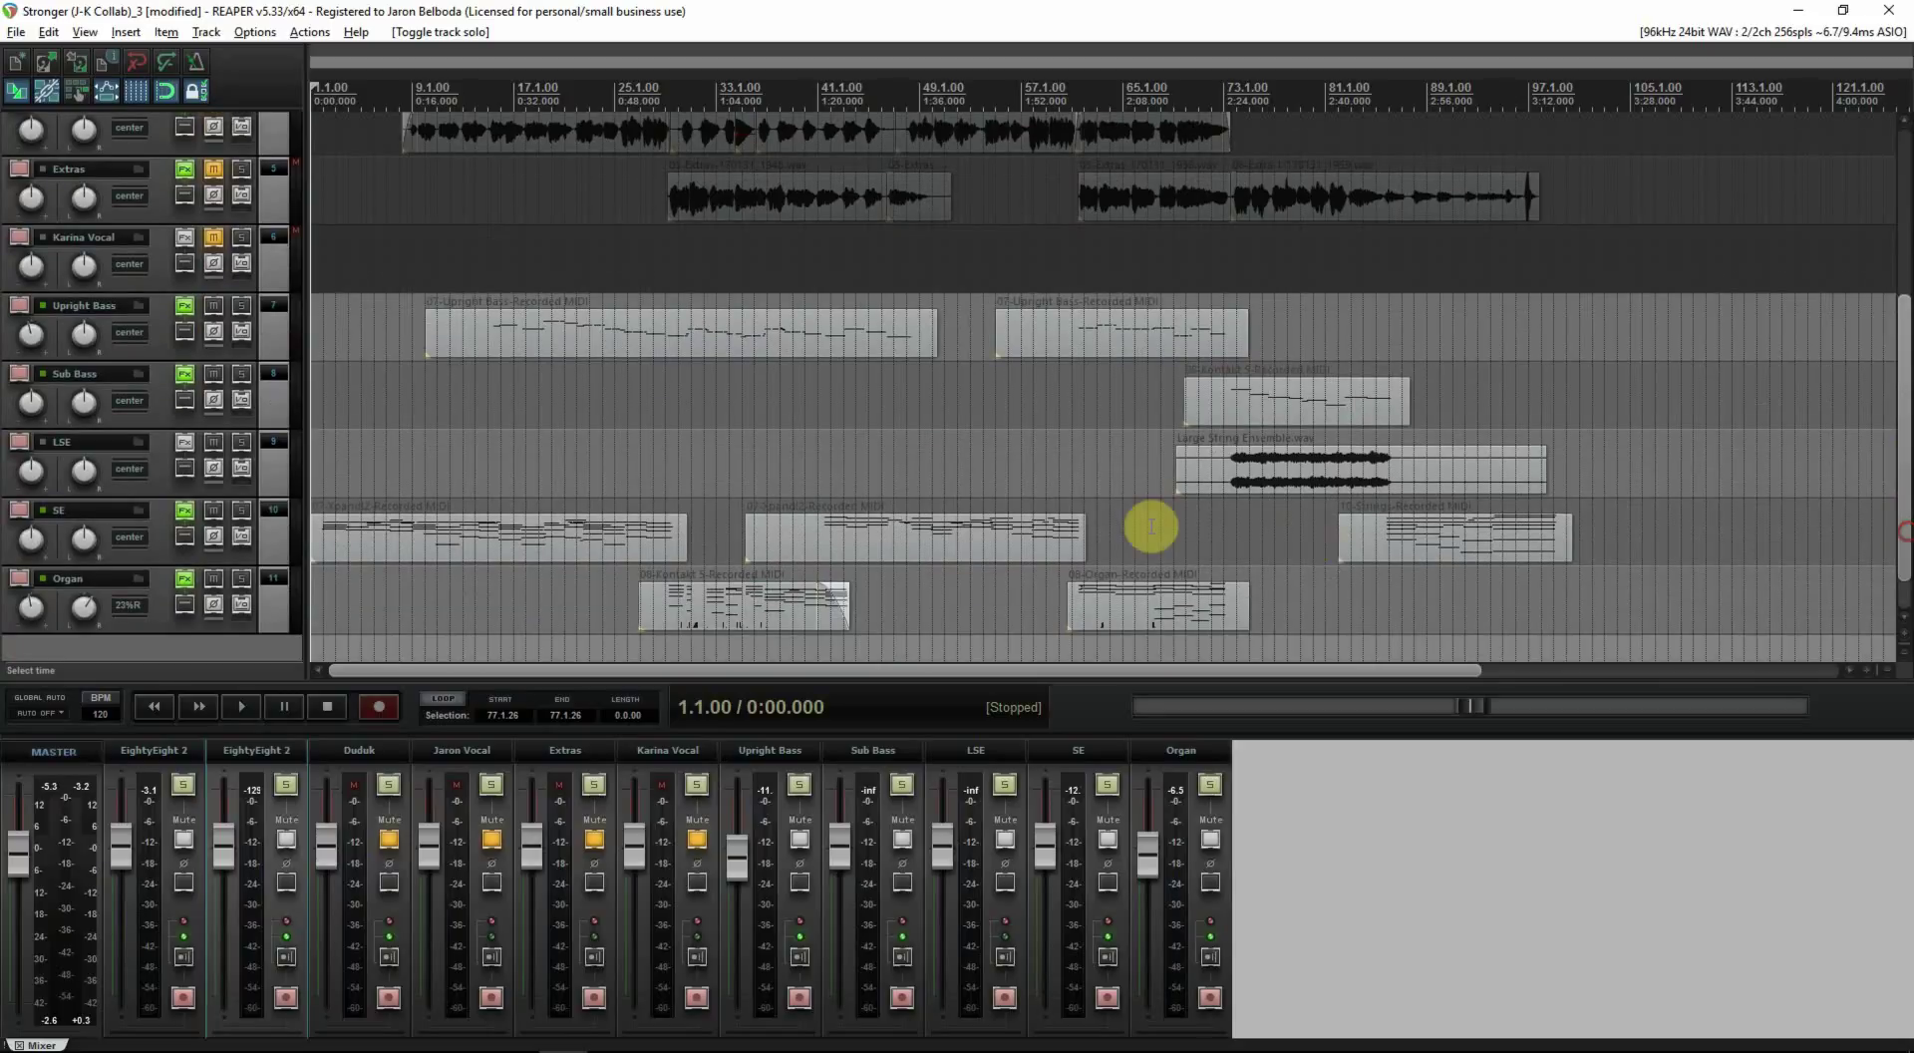
{"action": "left_click", "coordinate": [649, 495]}
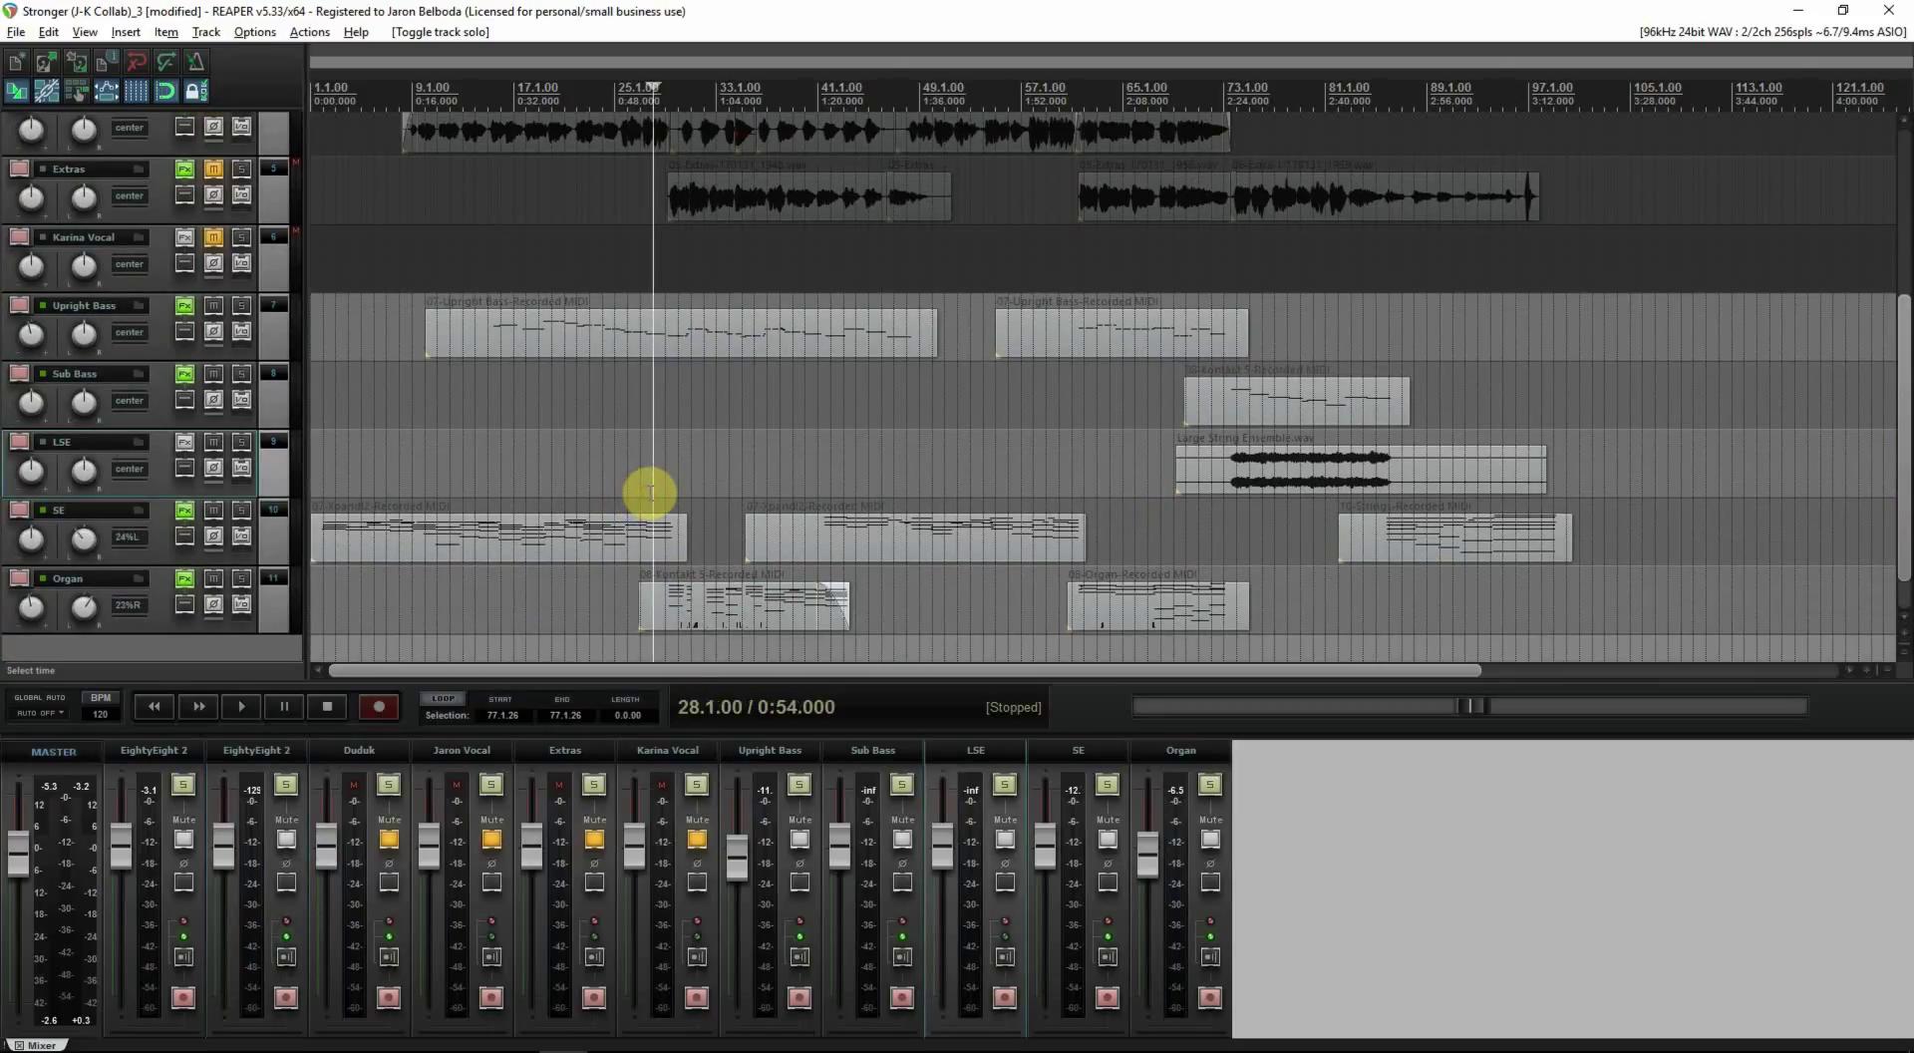
{"action": "left_click", "coordinate": [671, 475]}
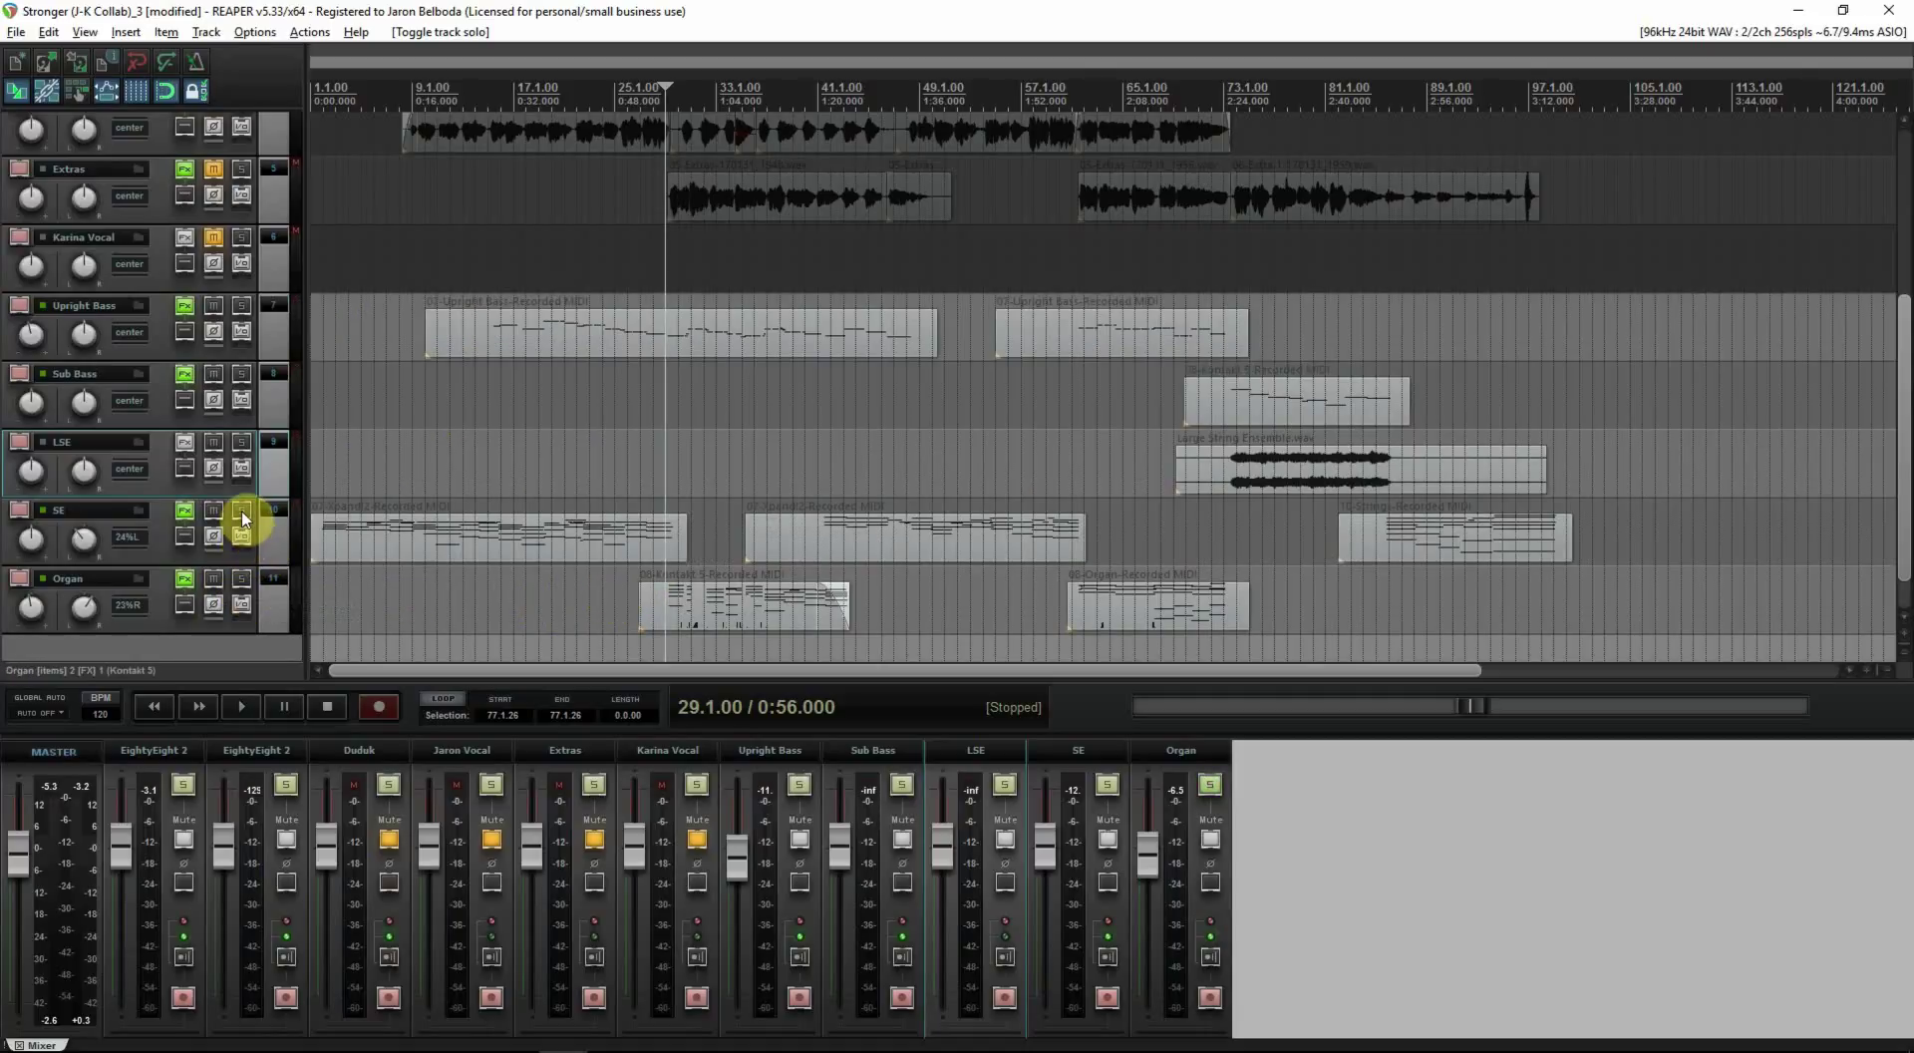
{"action": "left_click", "coordinate": [361, 466]}
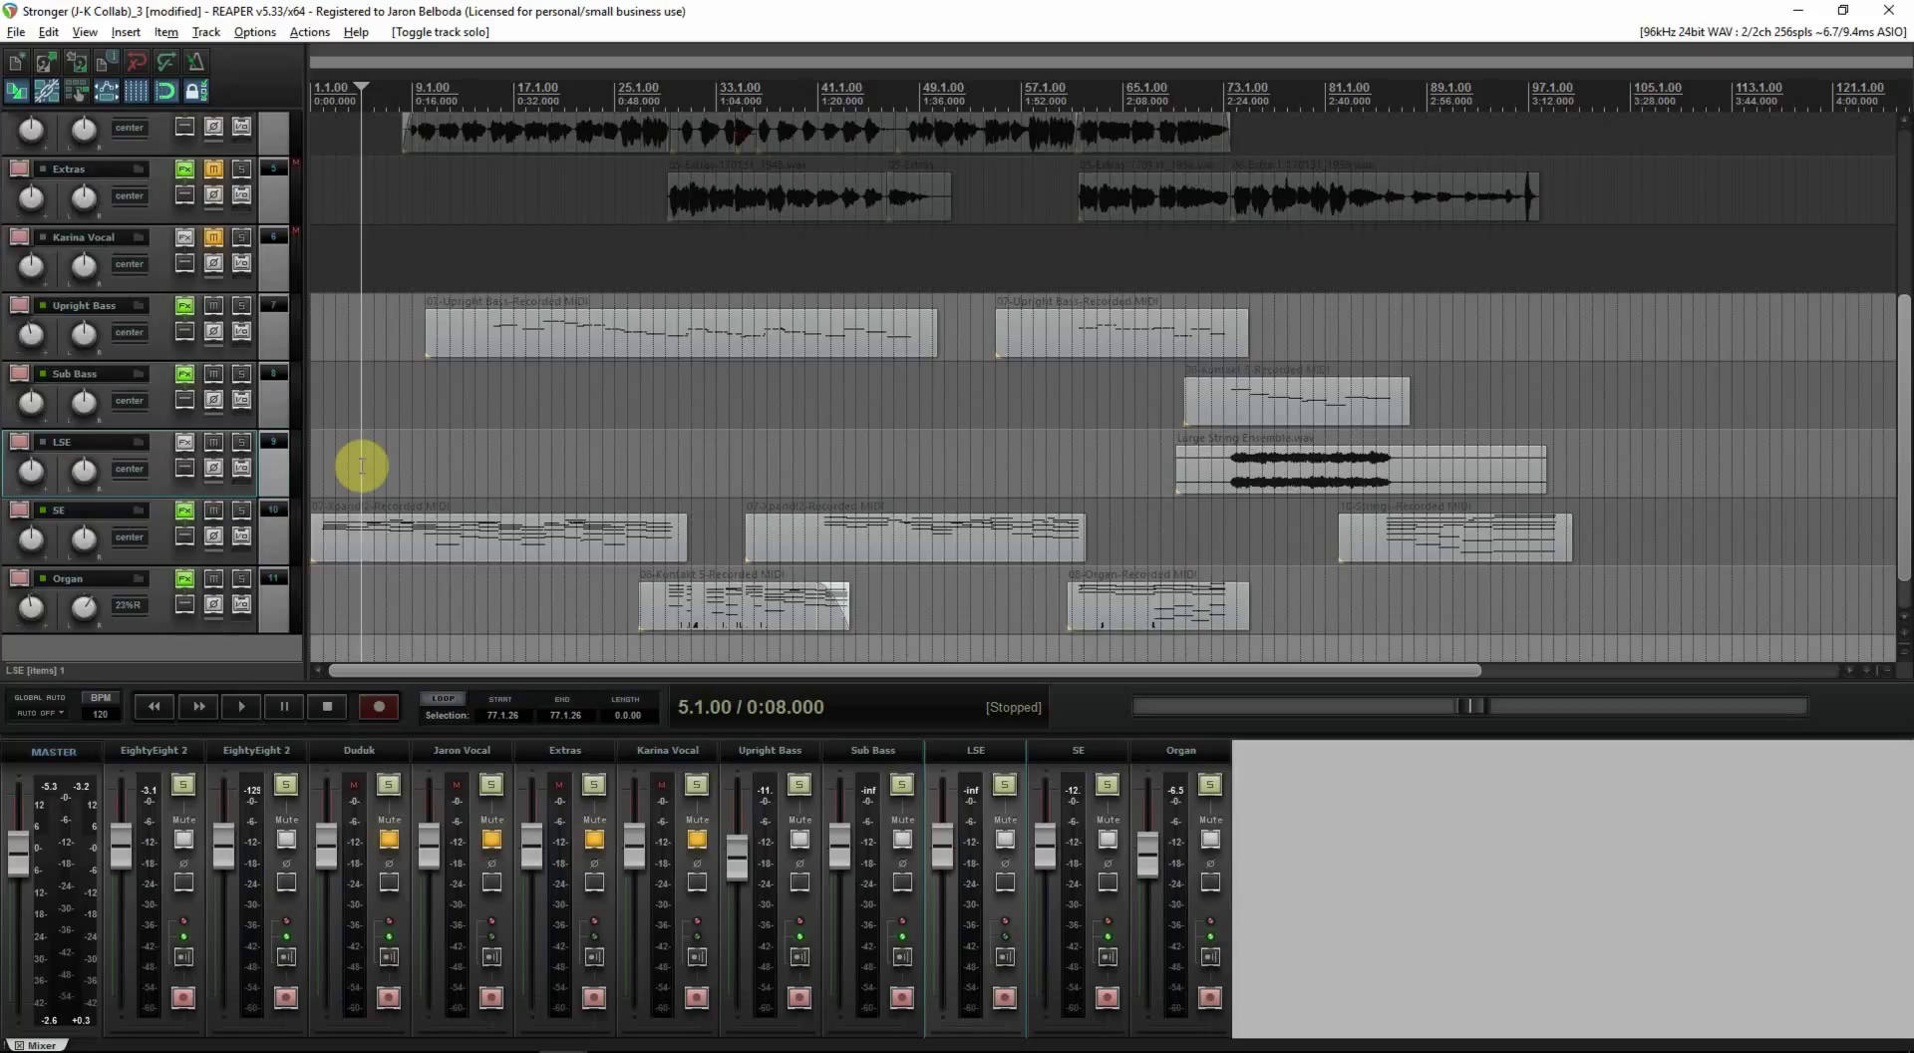
{"action": "key", "text": "space"}
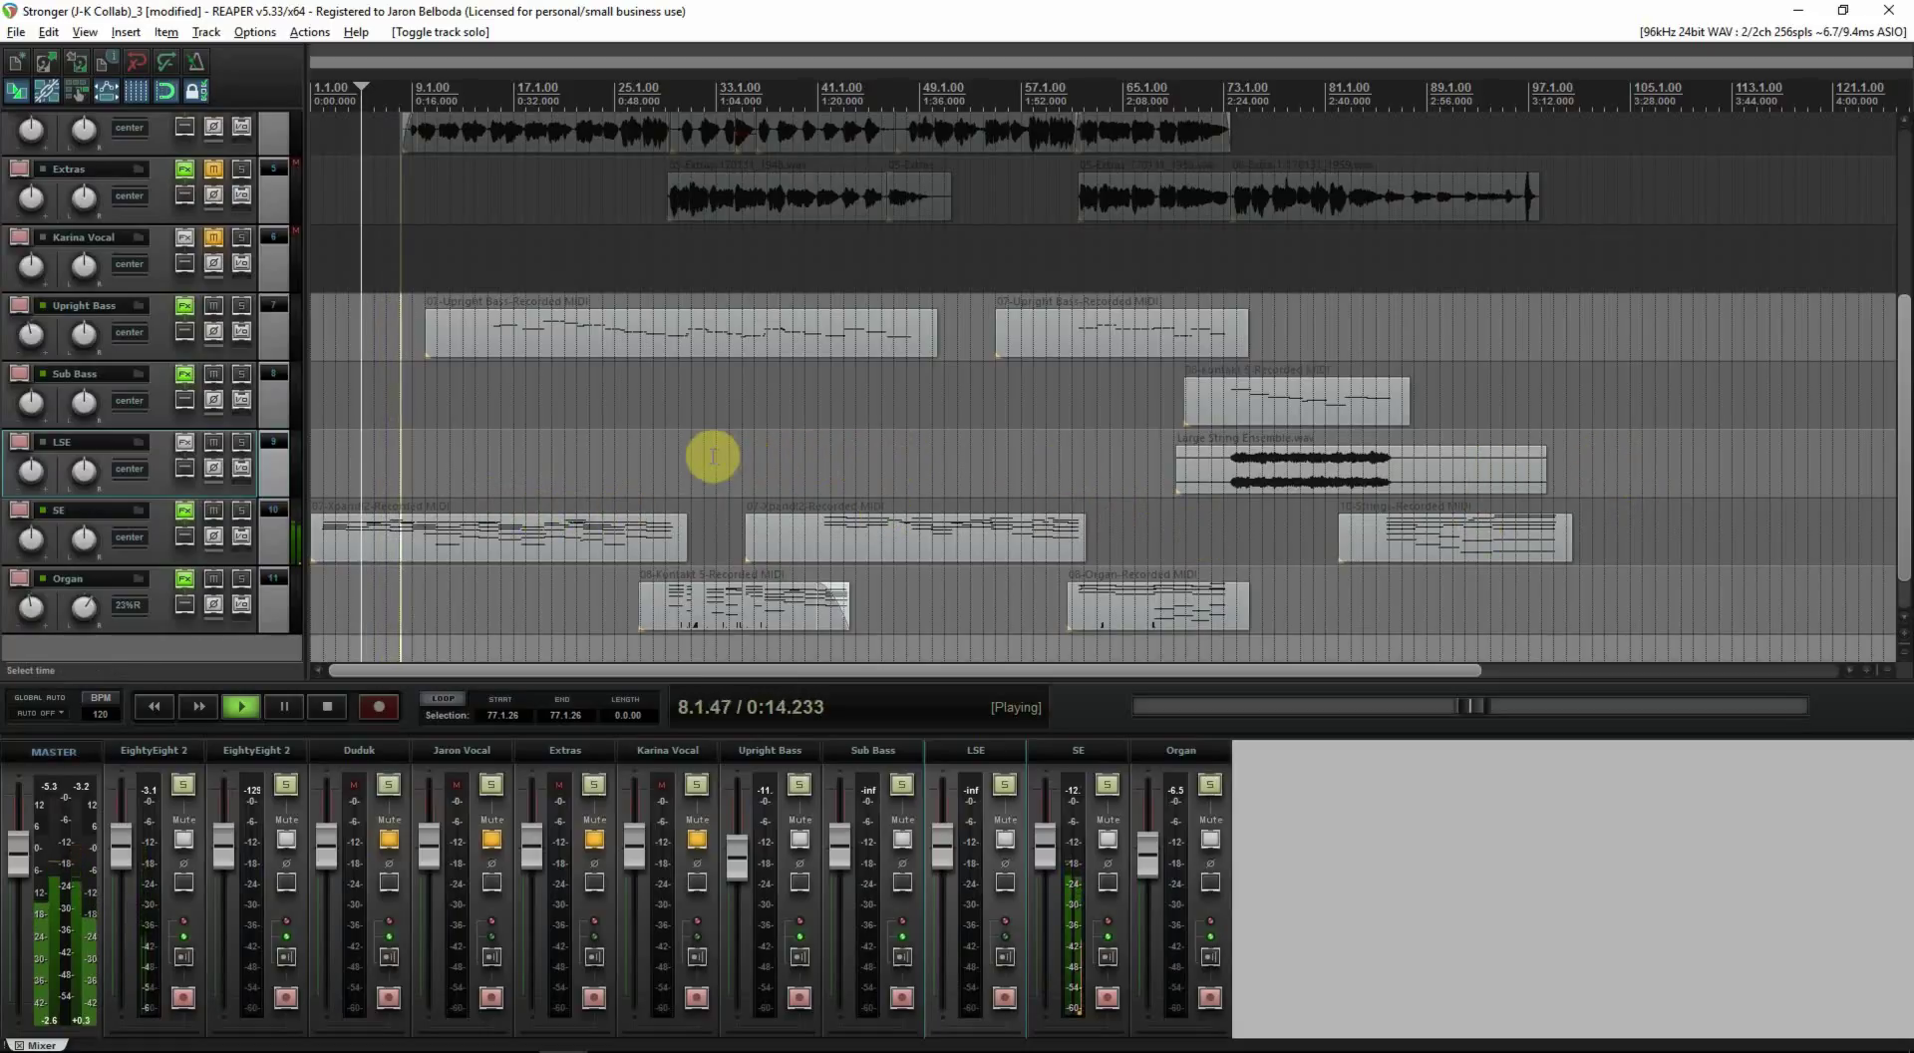
{"action": "key", "text": "space"}
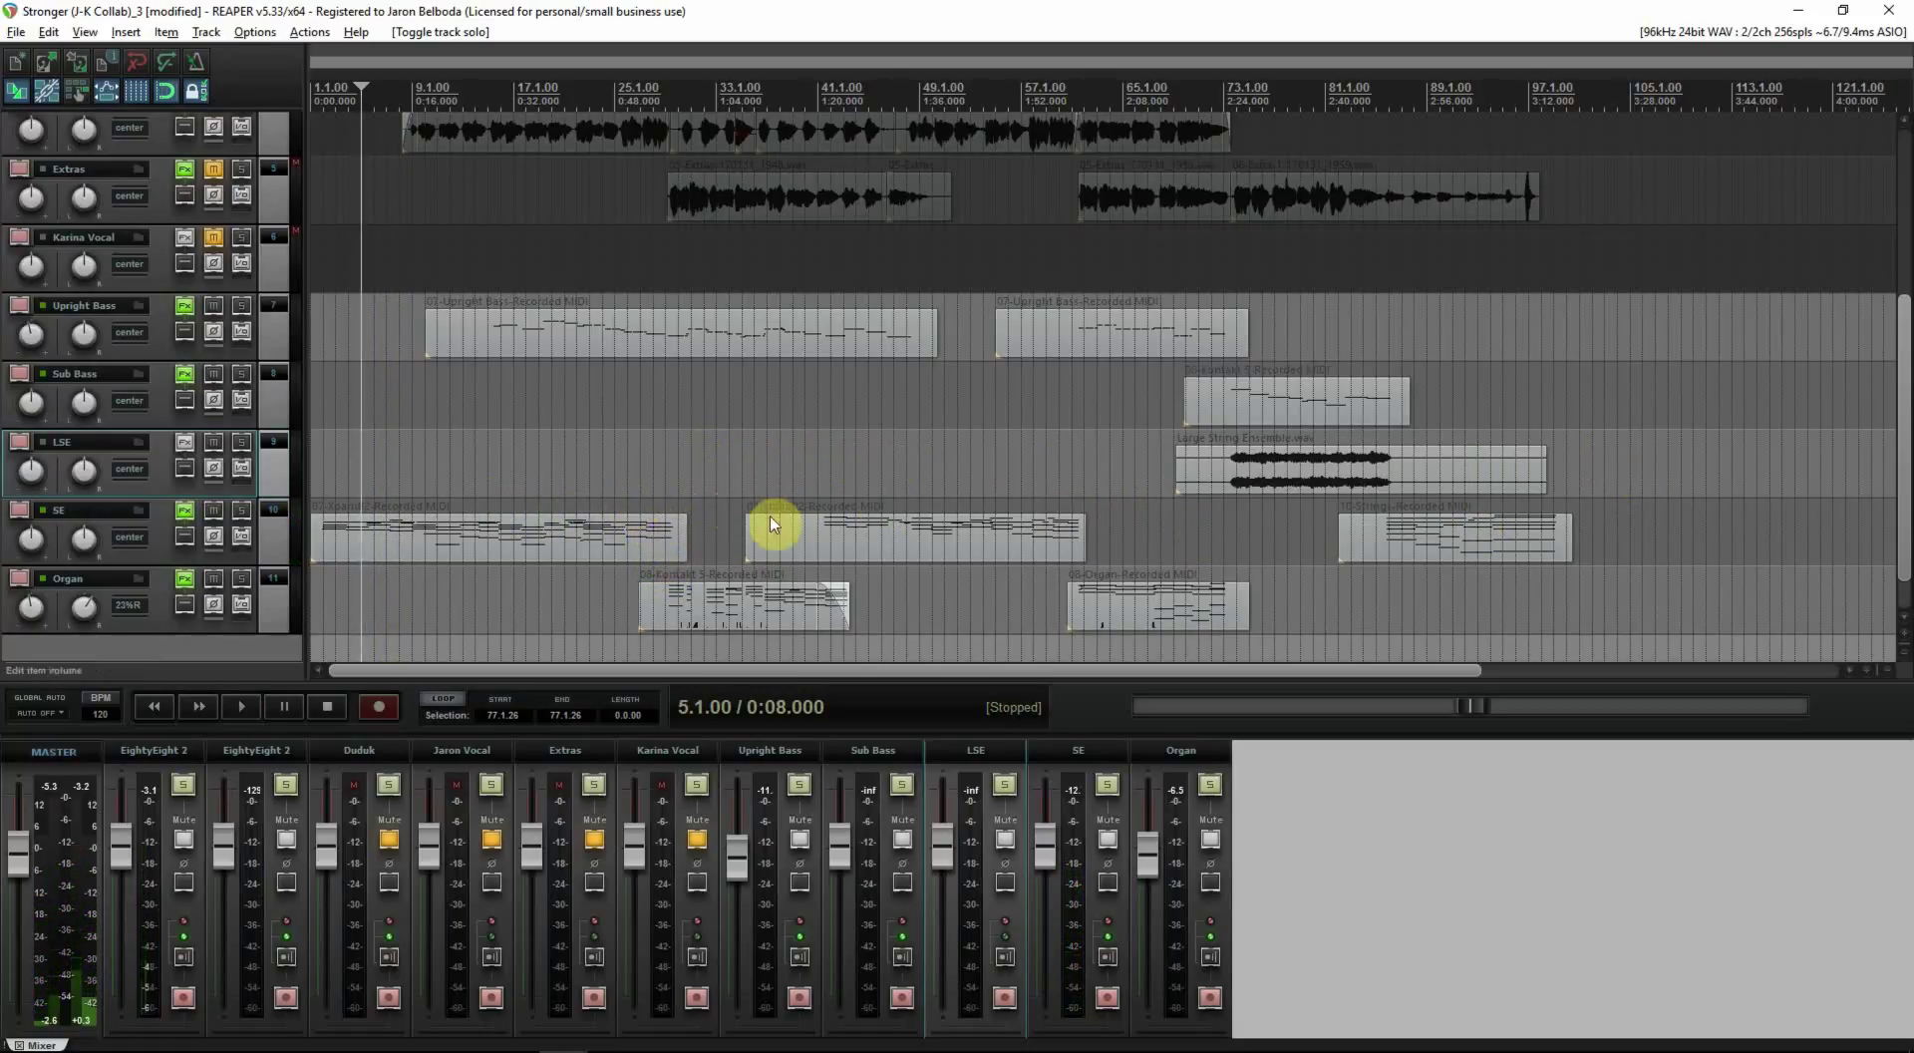
Step: Solo the Organ track and play it from measure 29
{"action": "left_click", "coordinate": [715, 501]}
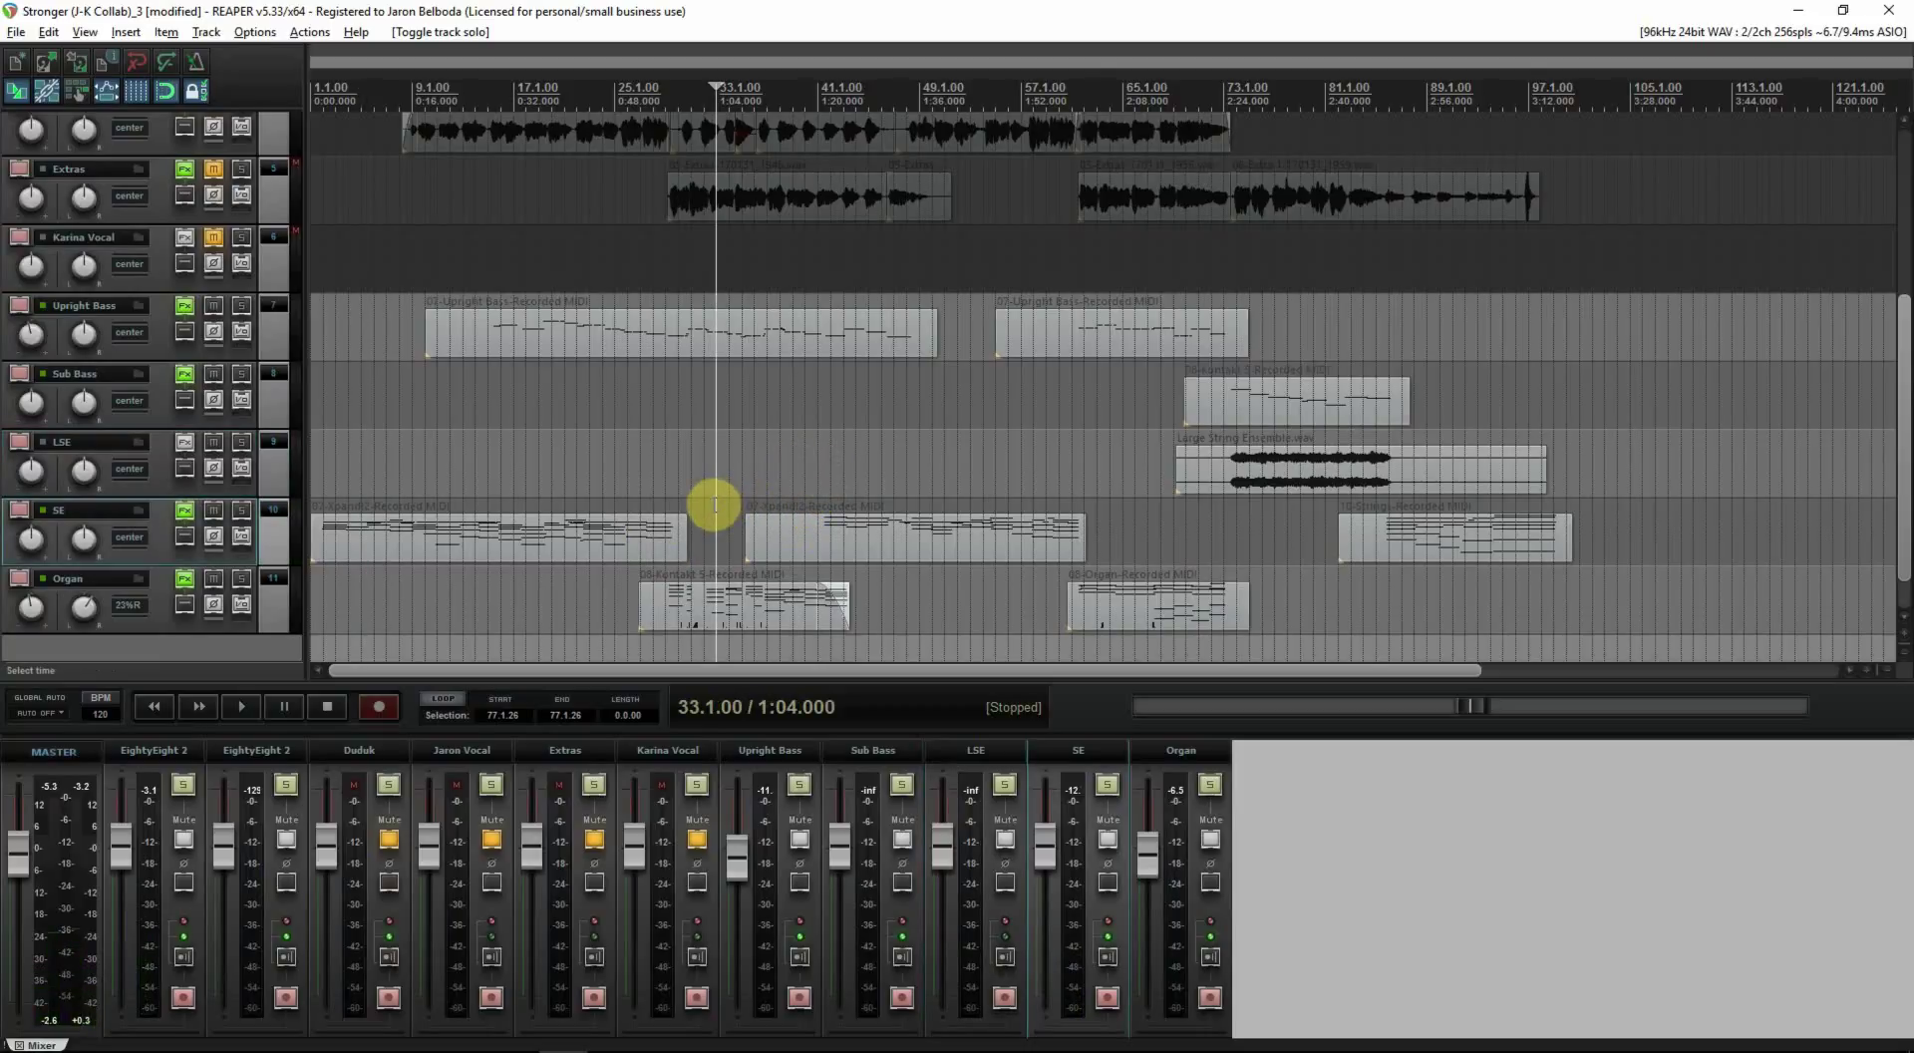
{"action": "left_click", "coordinate": [249, 578]}
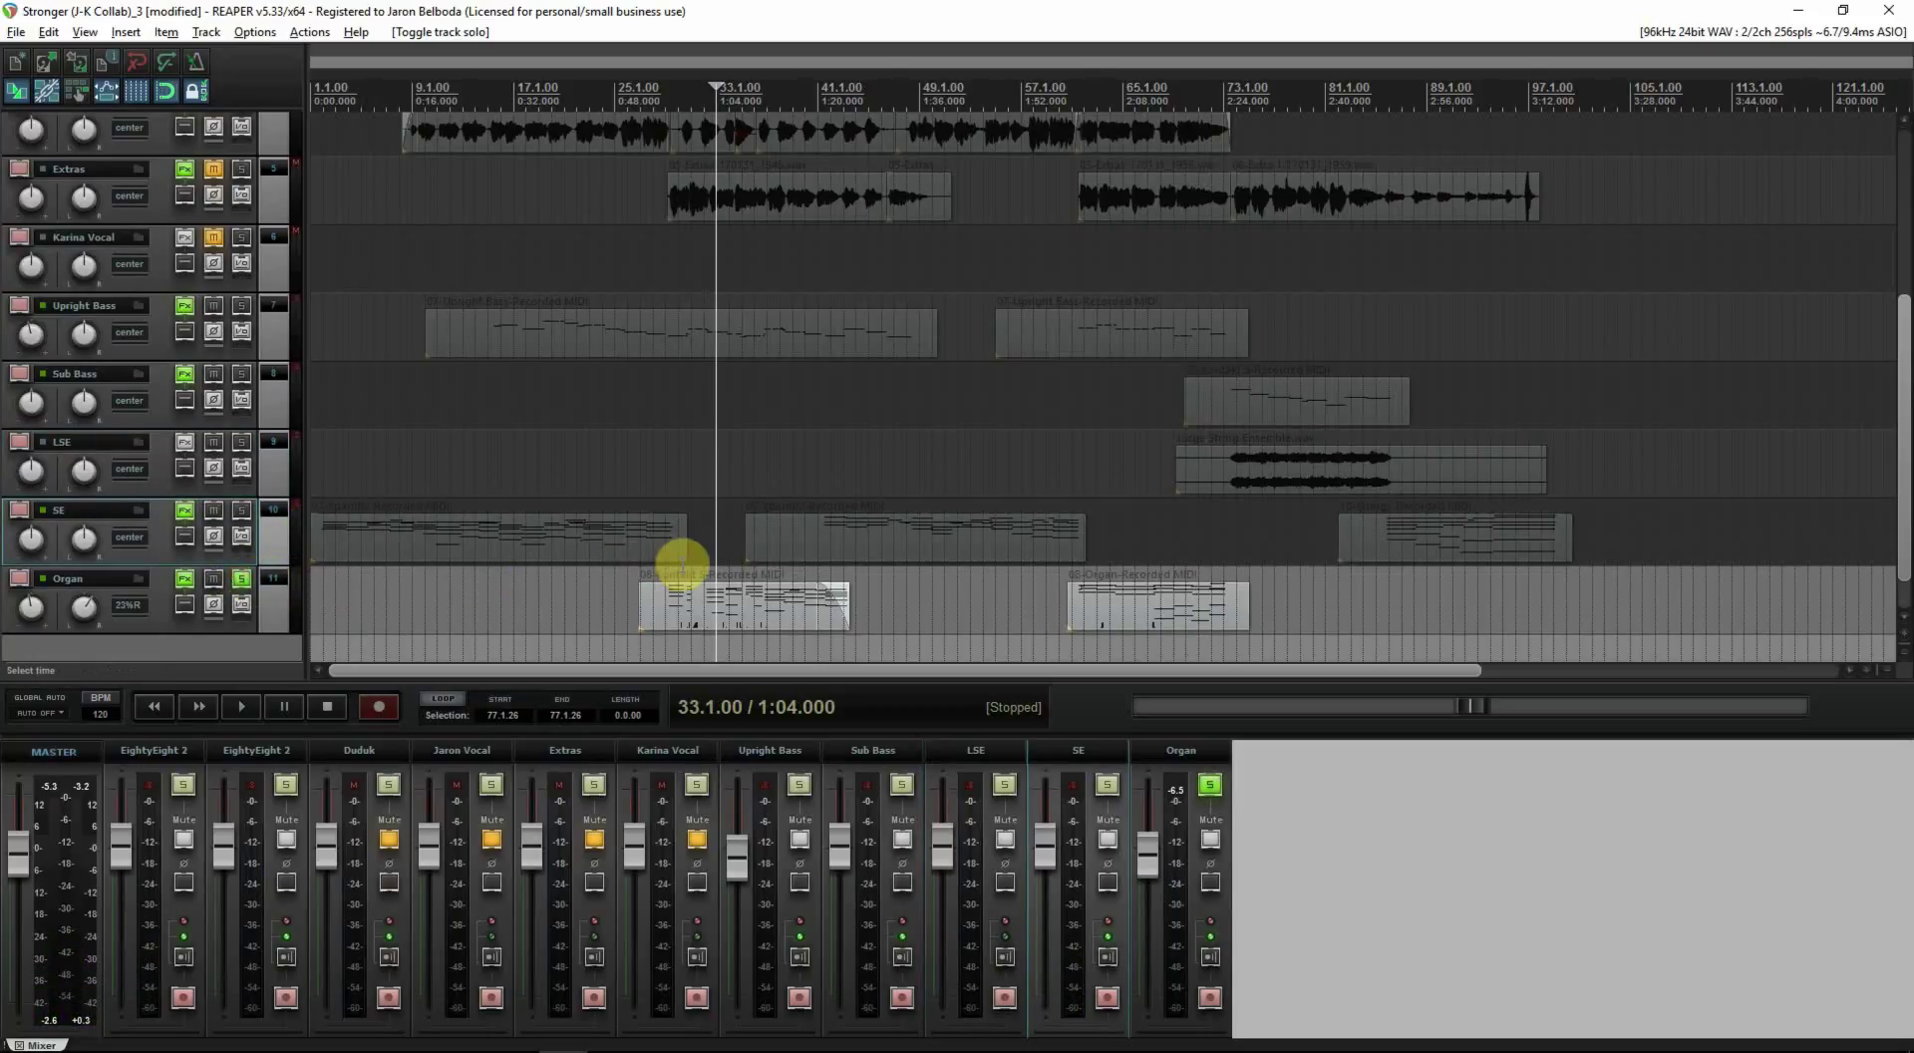
{"action": "left_click", "coordinate": [675, 568]}
{"action": "left_click", "coordinate": [664, 566]}
{"action": "key", "text": "space"}
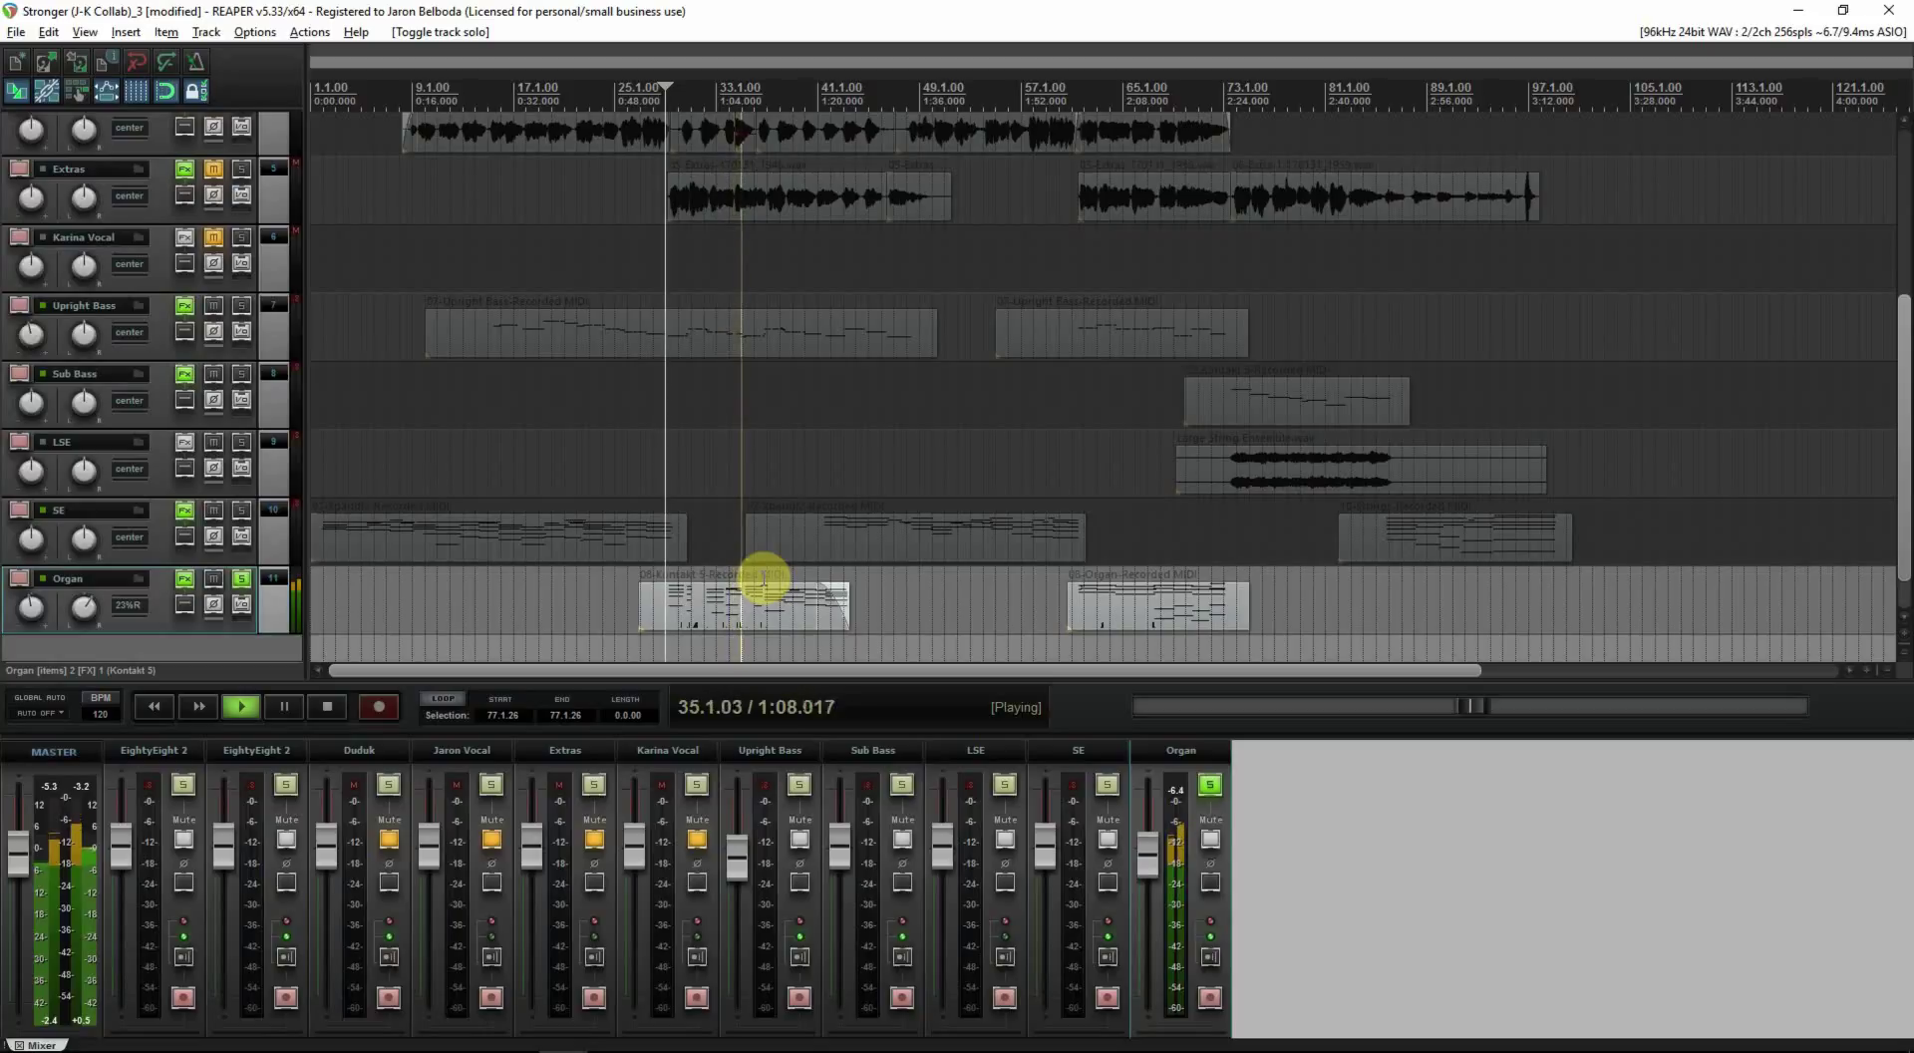
Step: Open the Organ track's FX chain and review the Jazz Organ's cabinet and reverb settings in Kontakt, then close the chain
{"action": "left_click", "coordinate": [186, 578]}
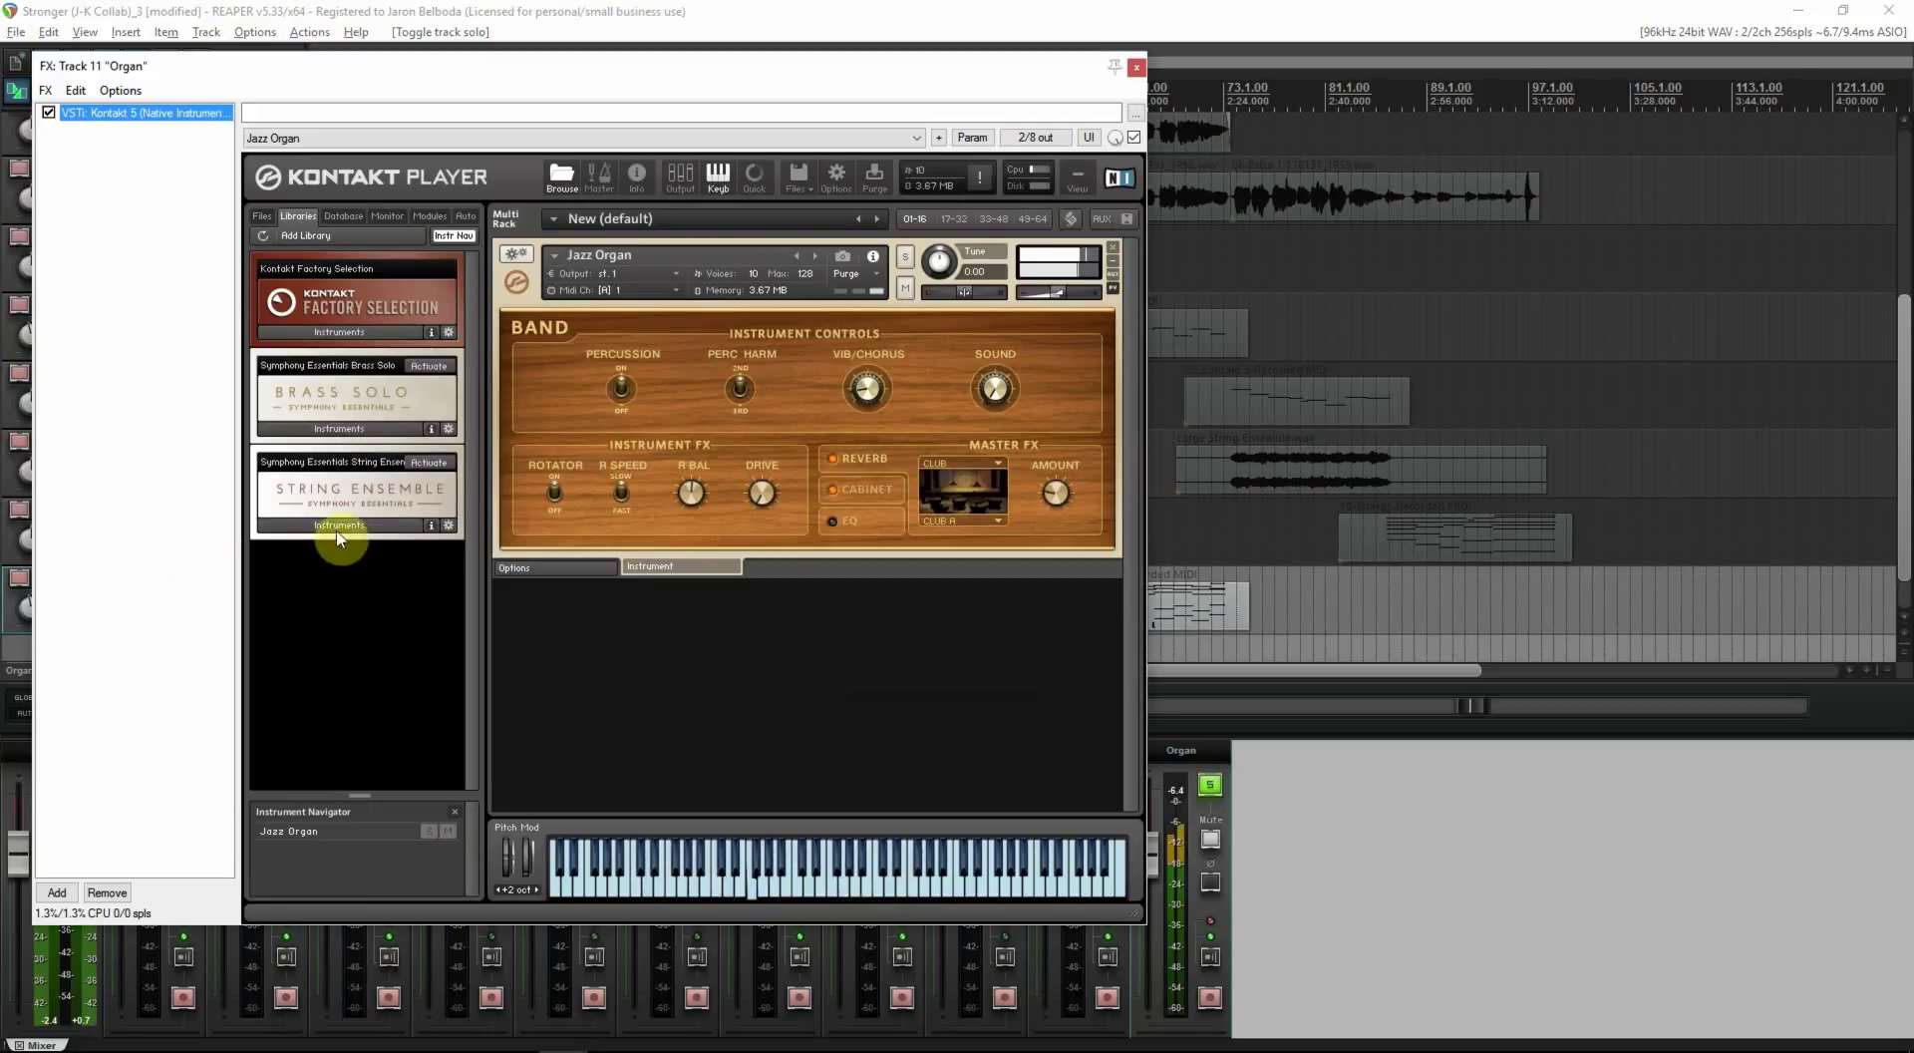
{"action": "left_click", "coordinate": [865, 493]}
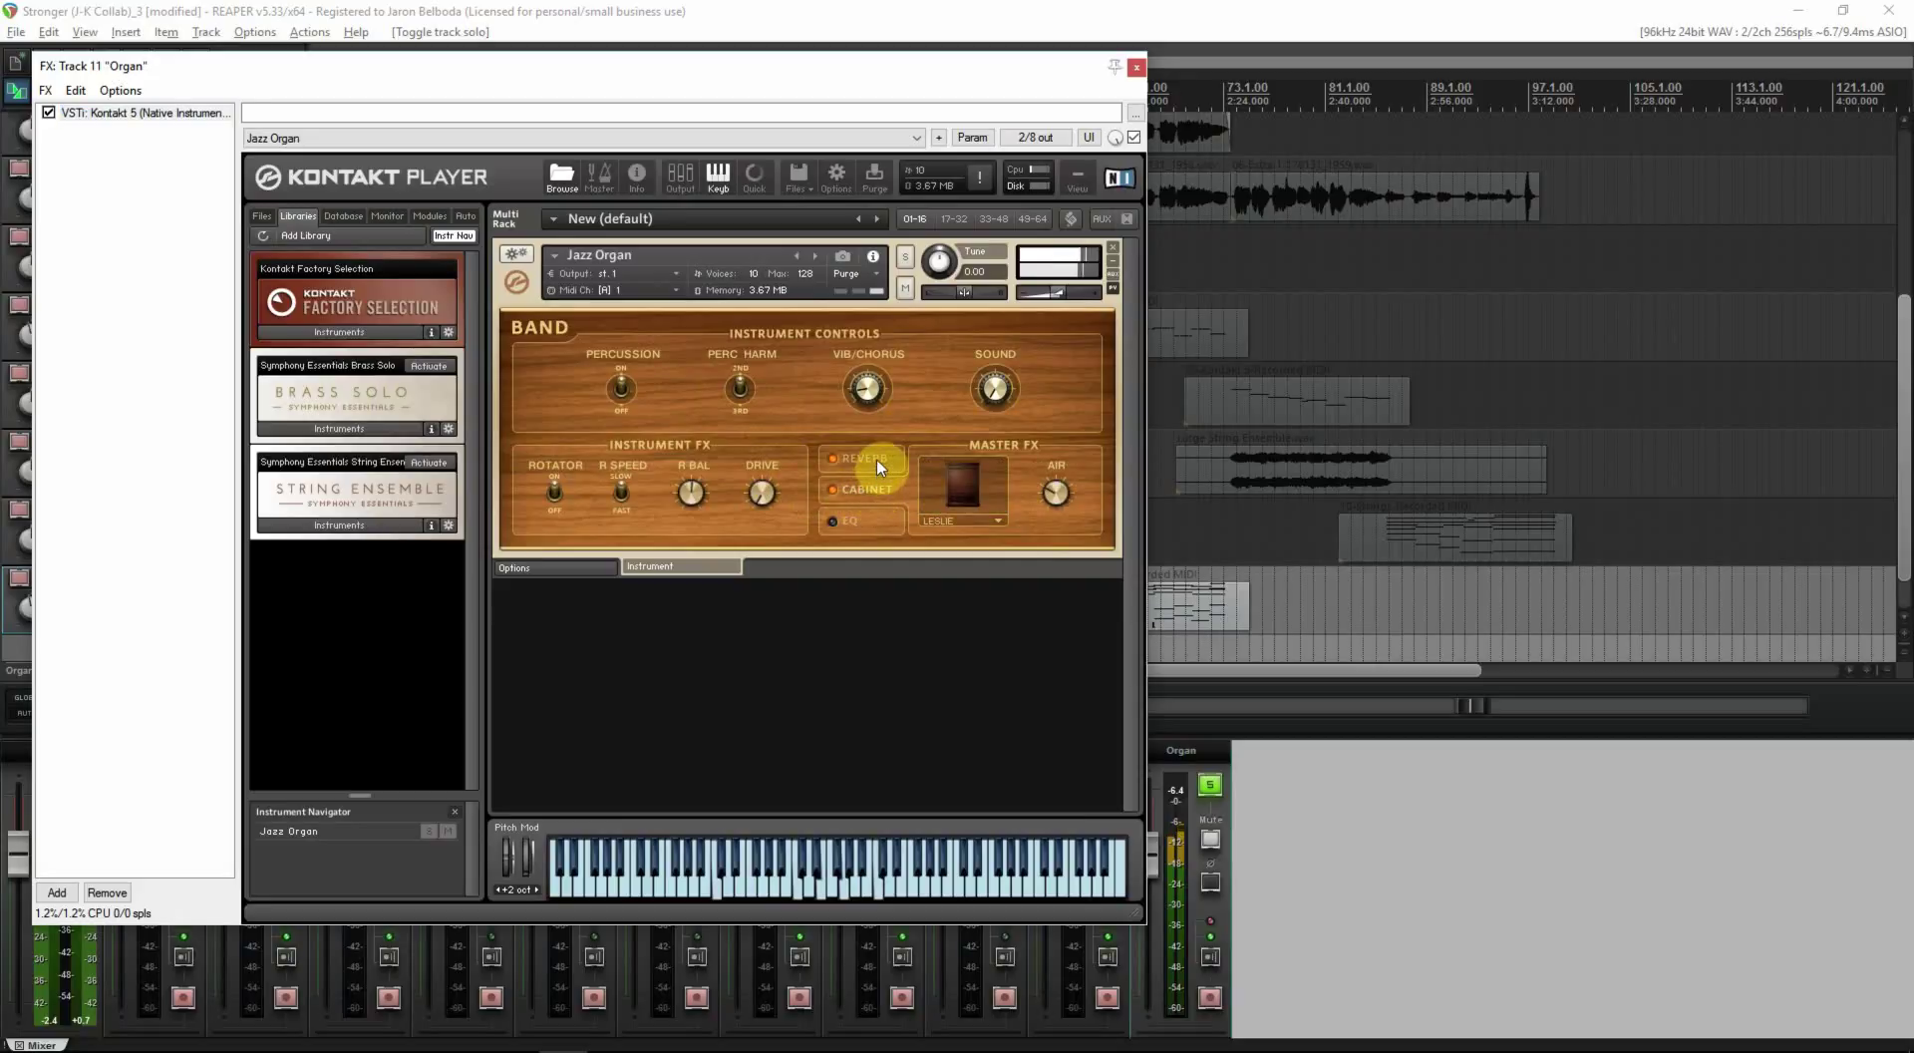
{"action": "left_click", "coordinate": [878, 460]}
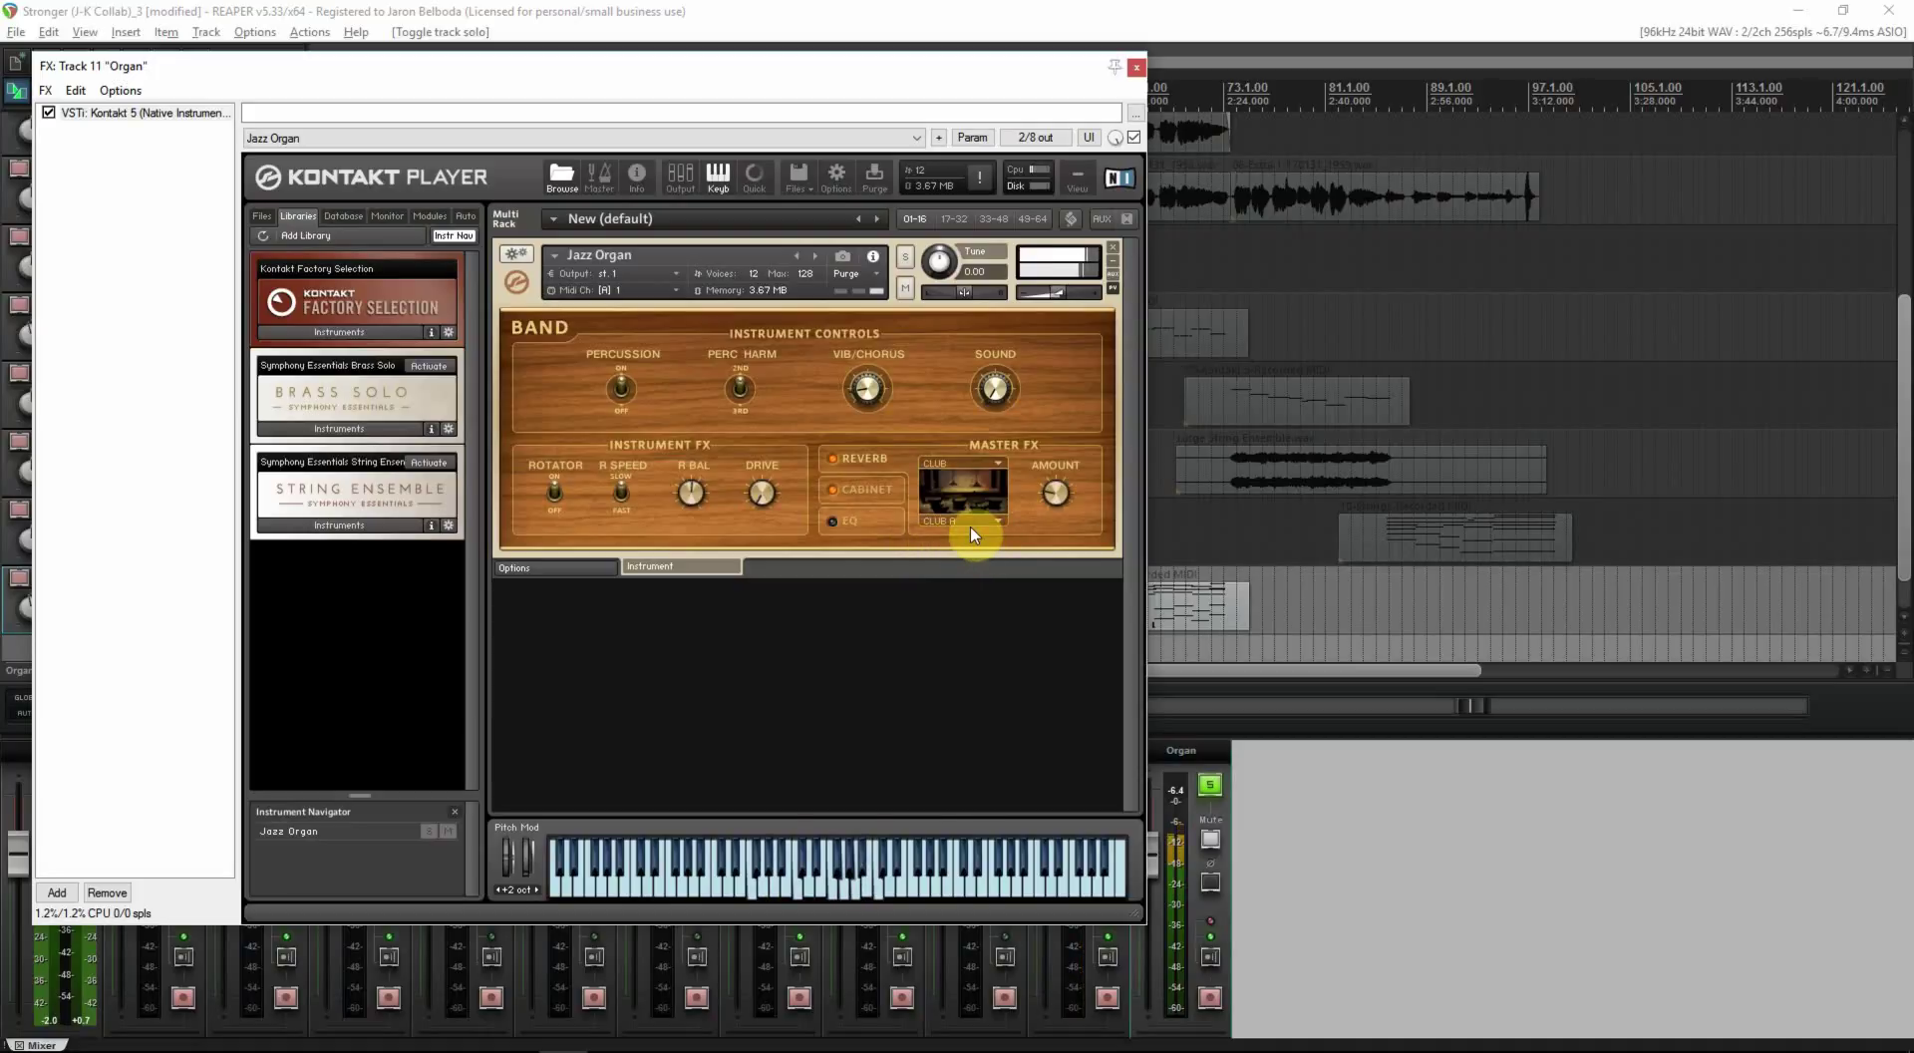
{"action": "left_click", "coordinate": [1138, 70]}
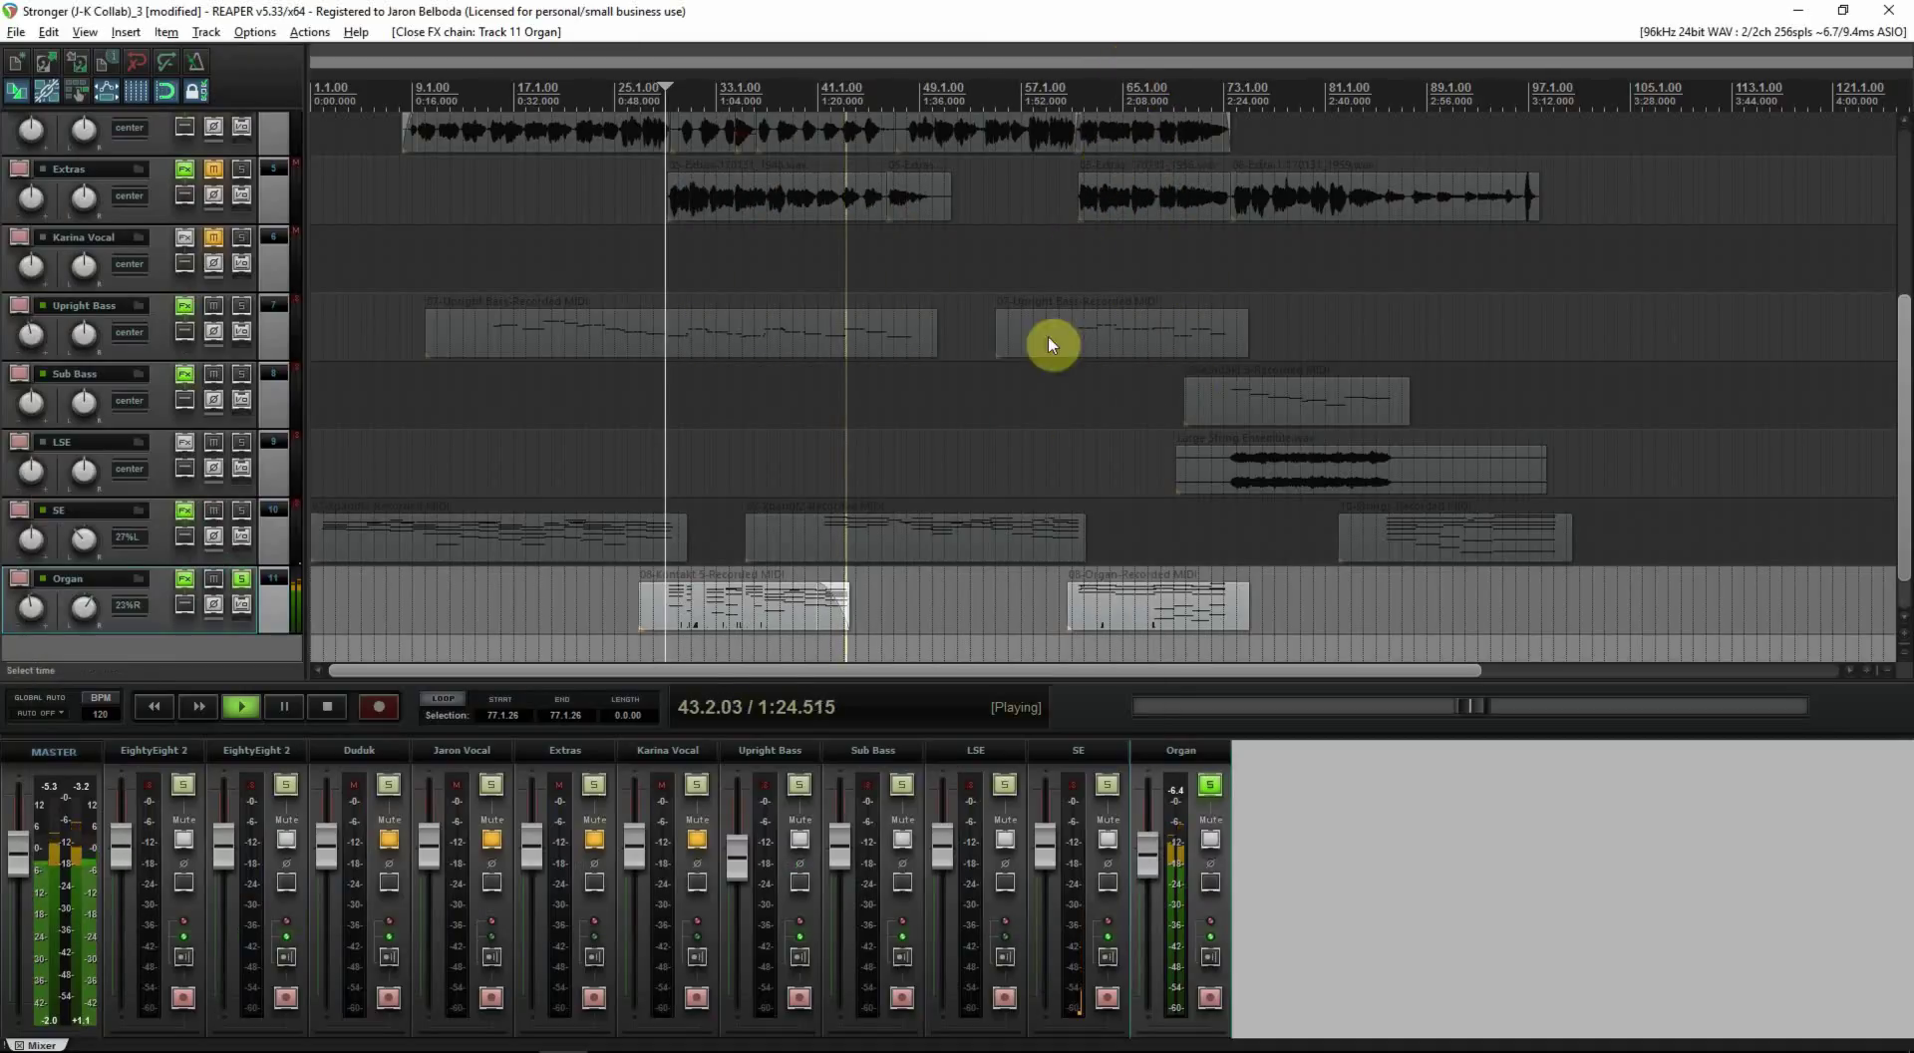
Step: Play the soloed Organ track from measure 64 and look over its Kontakt Jazz Organ instrument
{"action": "key", "text": "space"}
{"action": "key", "text": "space"}
{"action": "left_click", "coordinate": [1110, 530]}
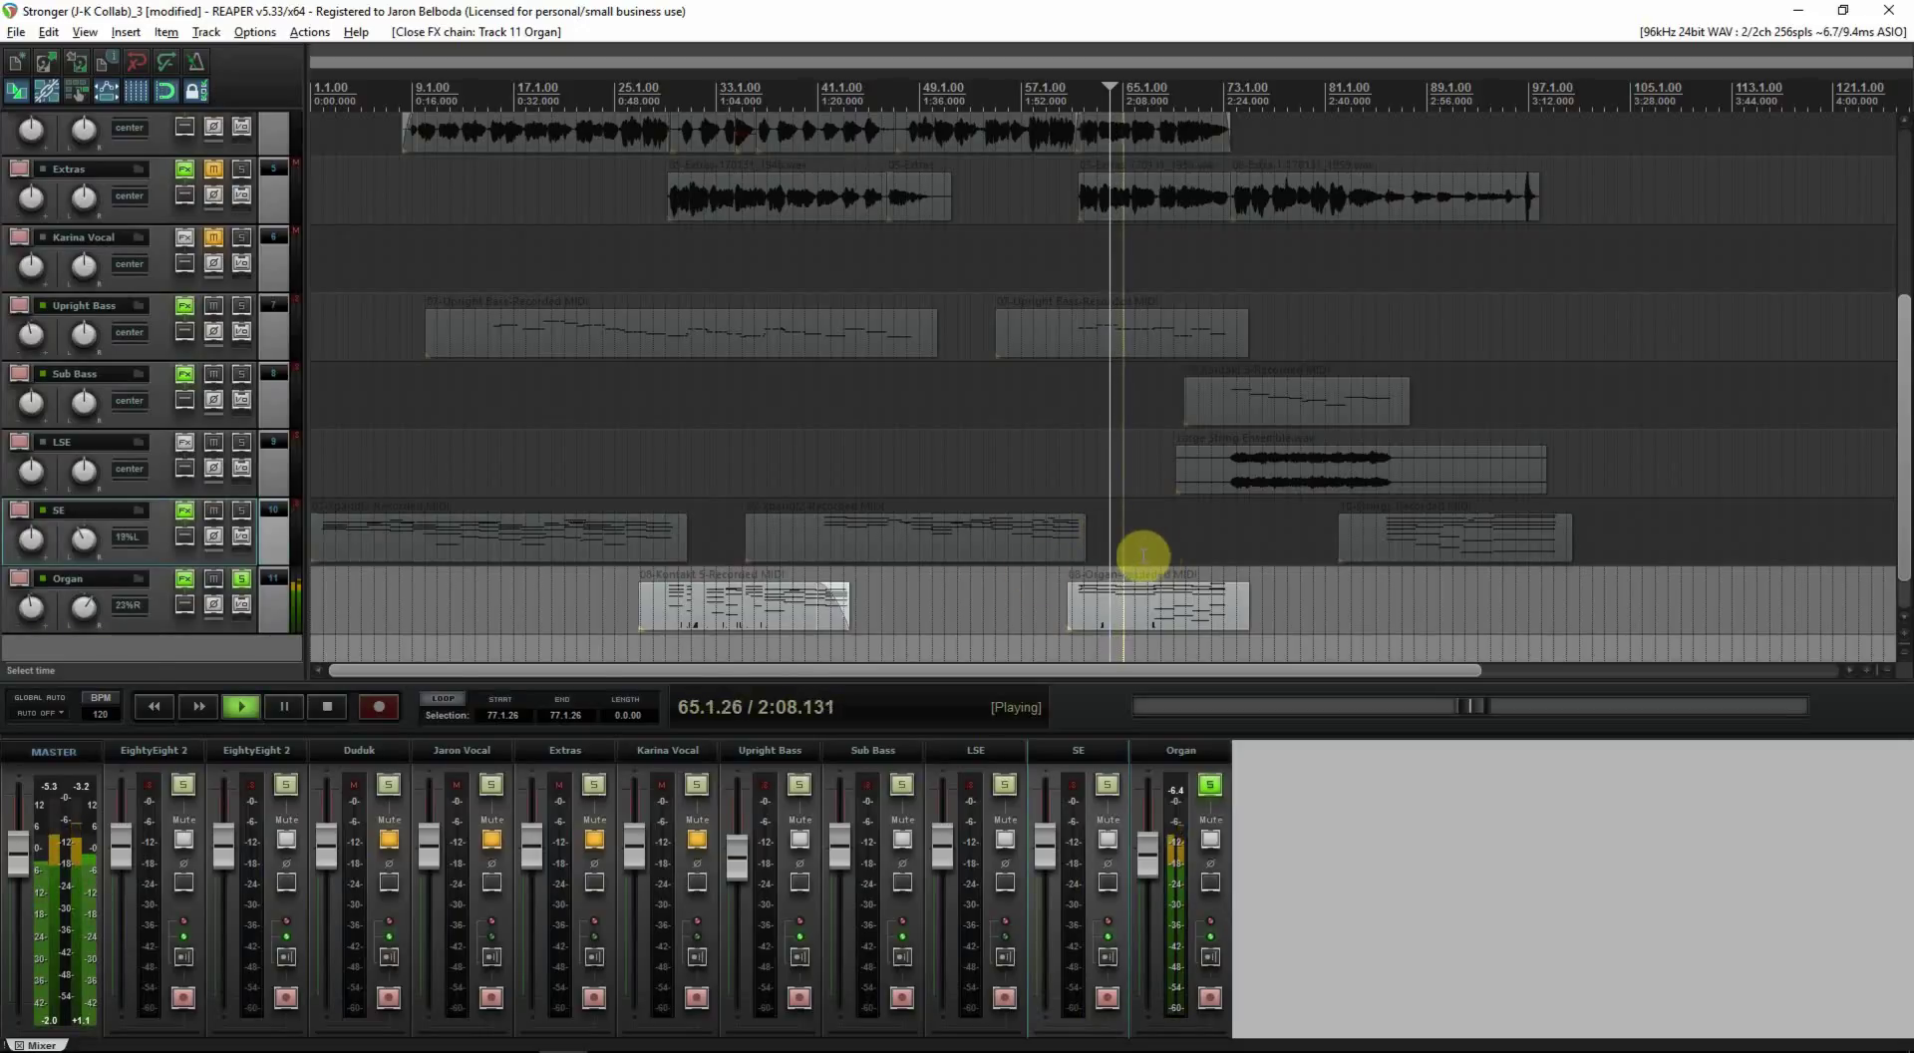
{"action": "key", "text": "space"}
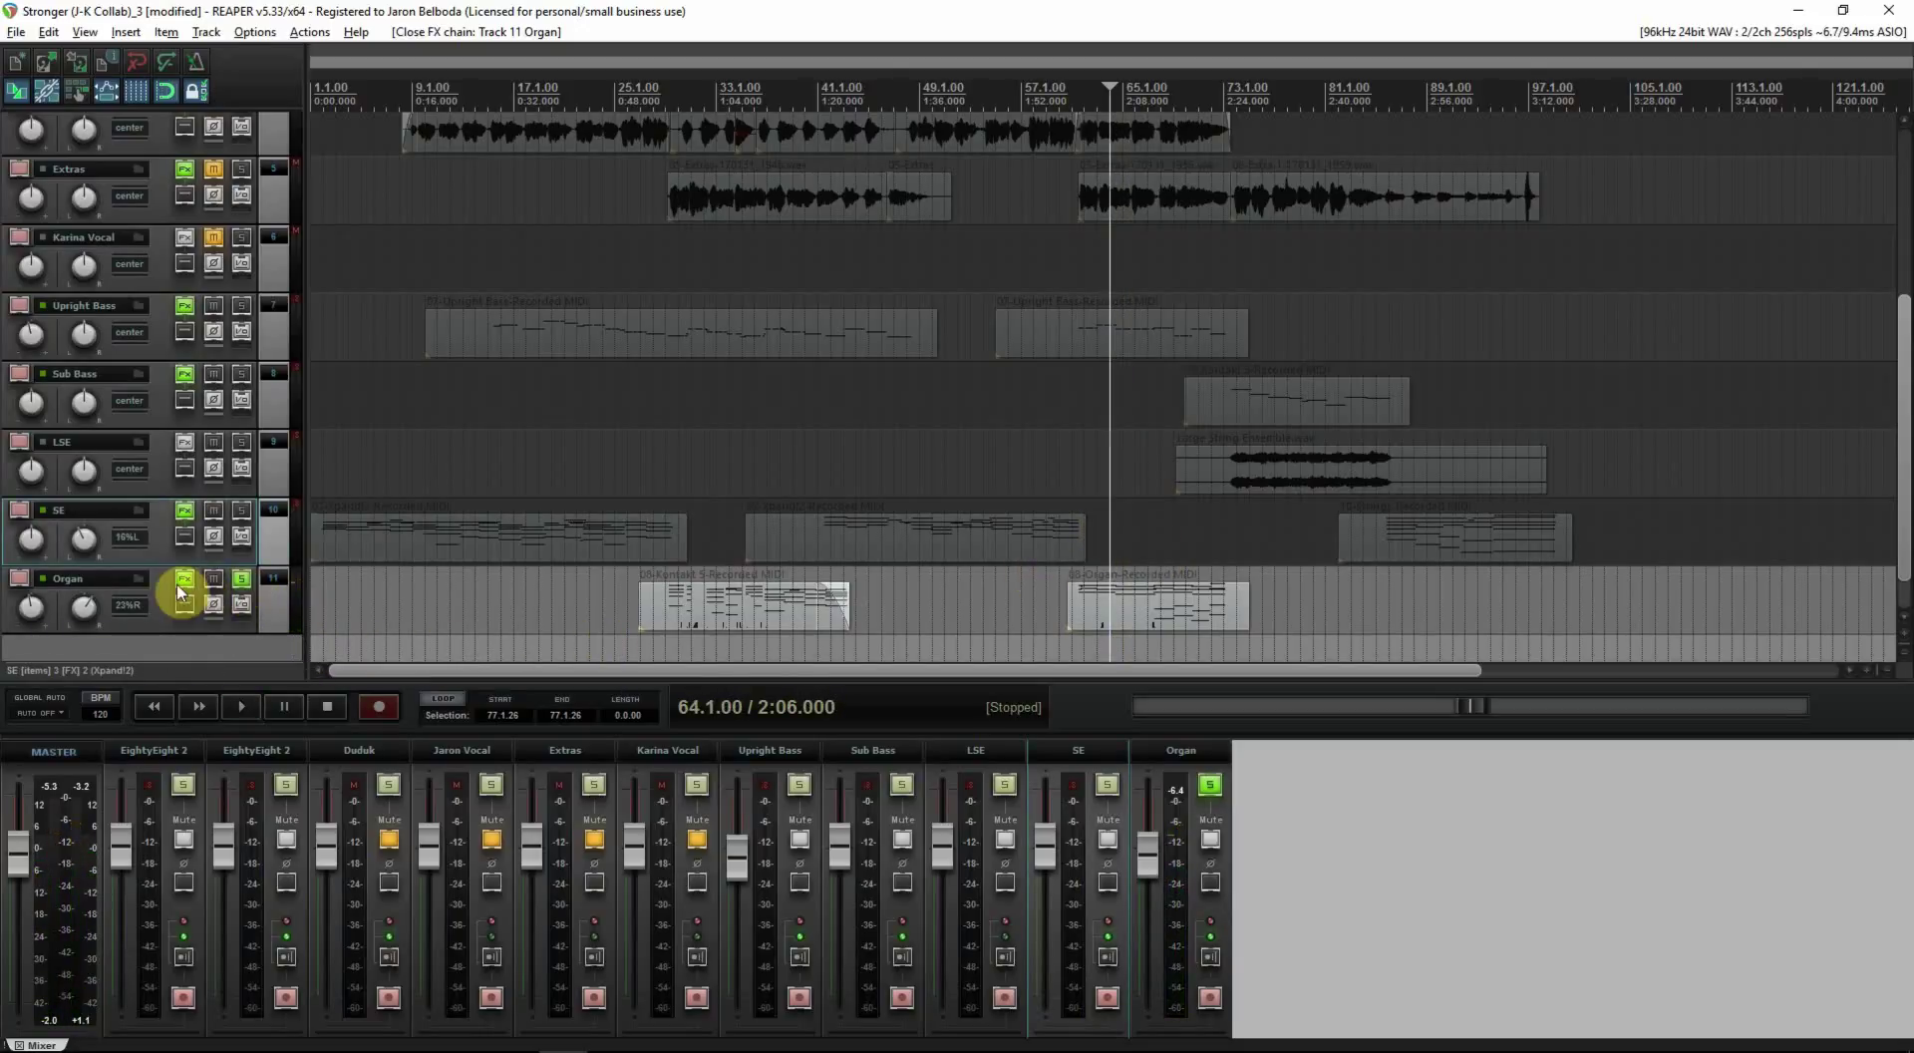
{"action": "left_click", "coordinate": [181, 582]}
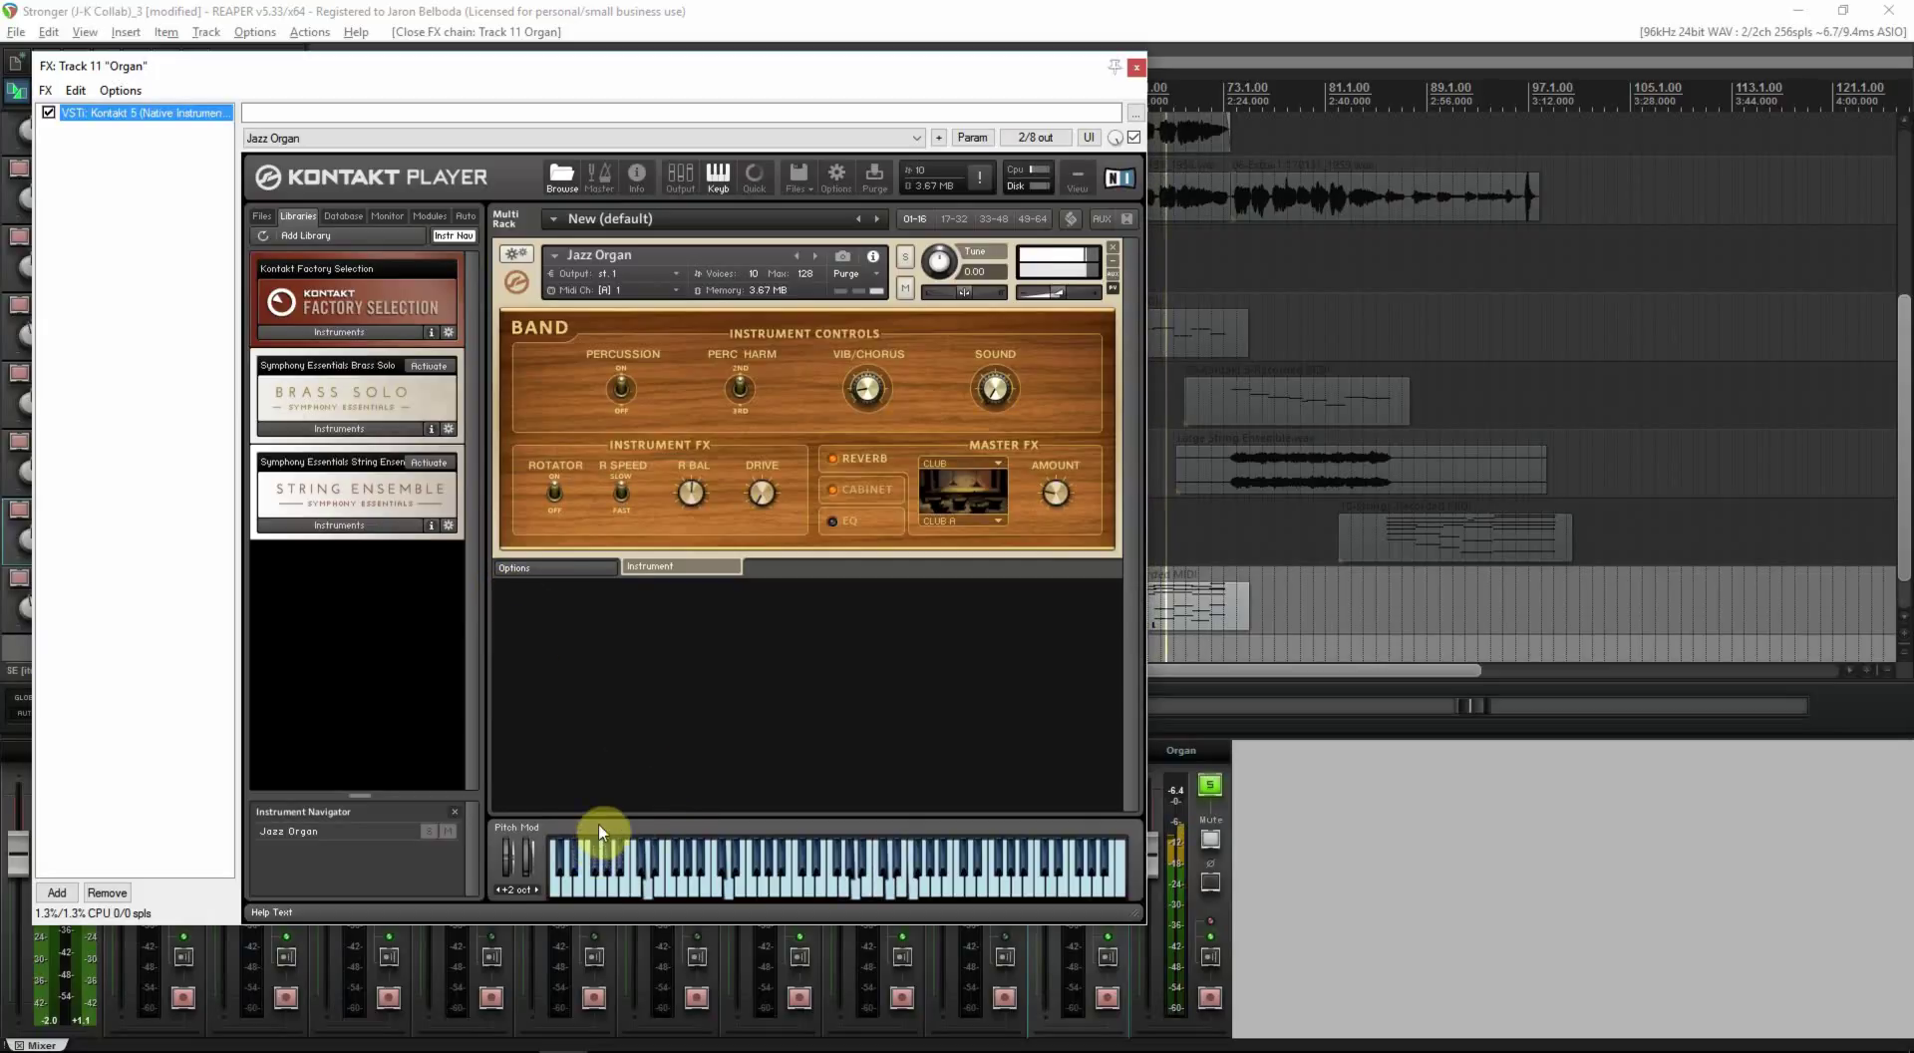
{"action": "left_click", "coordinate": [1137, 69]}
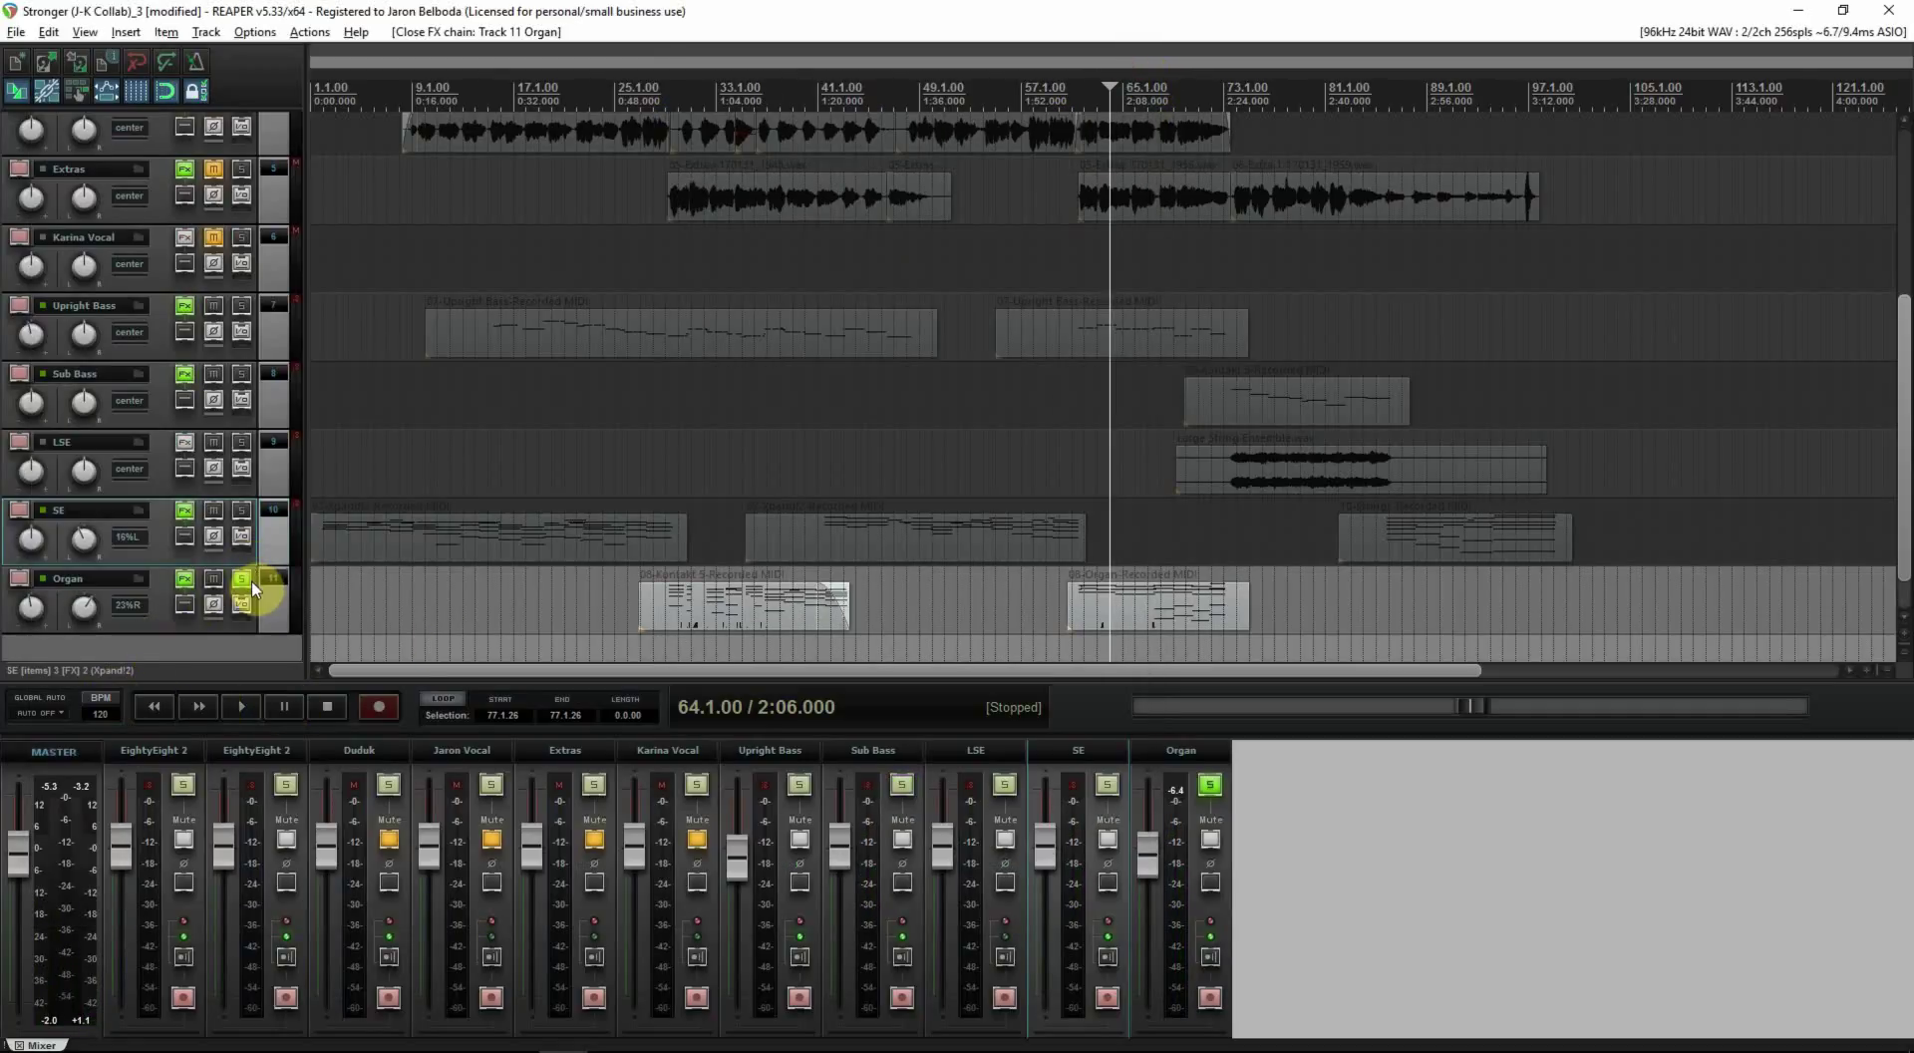
Step: Review the ReaEQ in the Upright Bass track's FX chain and arm that track for recording
{"action": "left_click", "coordinate": [184, 317]}
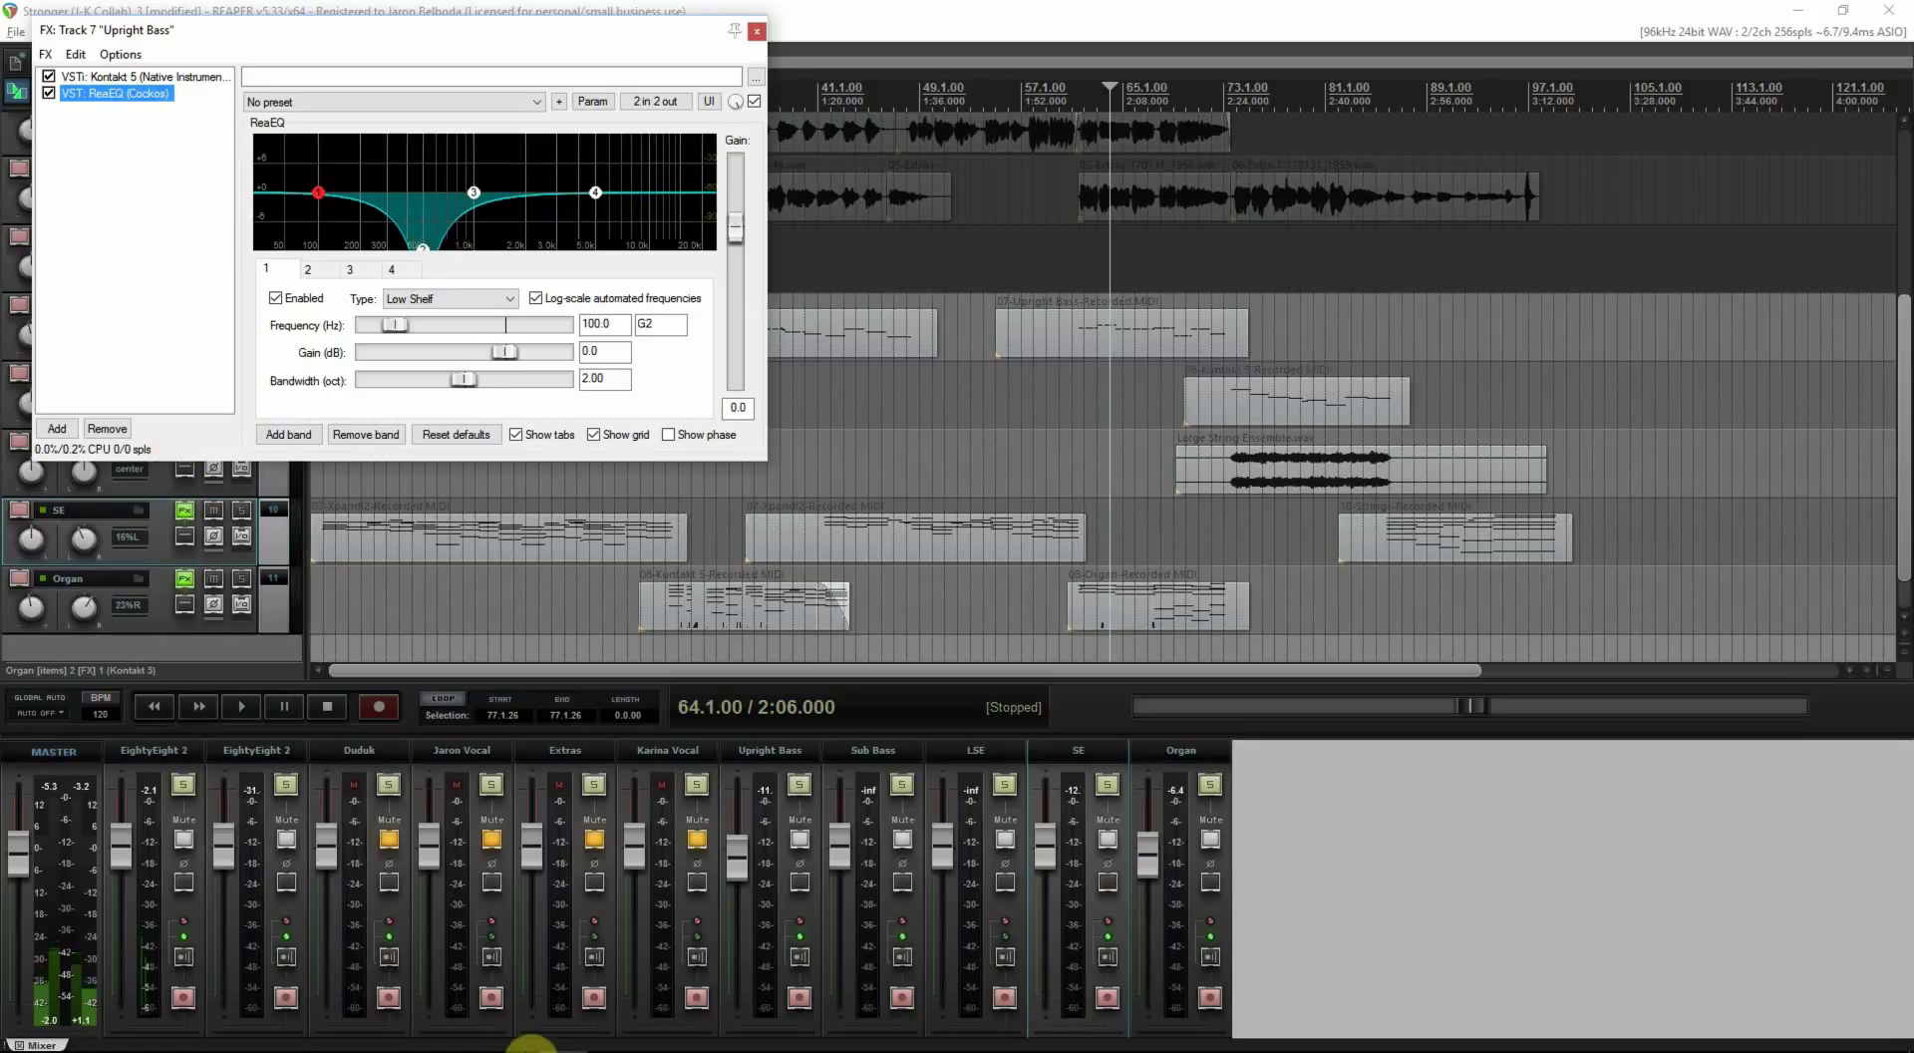
{"action": "left_click", "coordinate": [800, 997]}
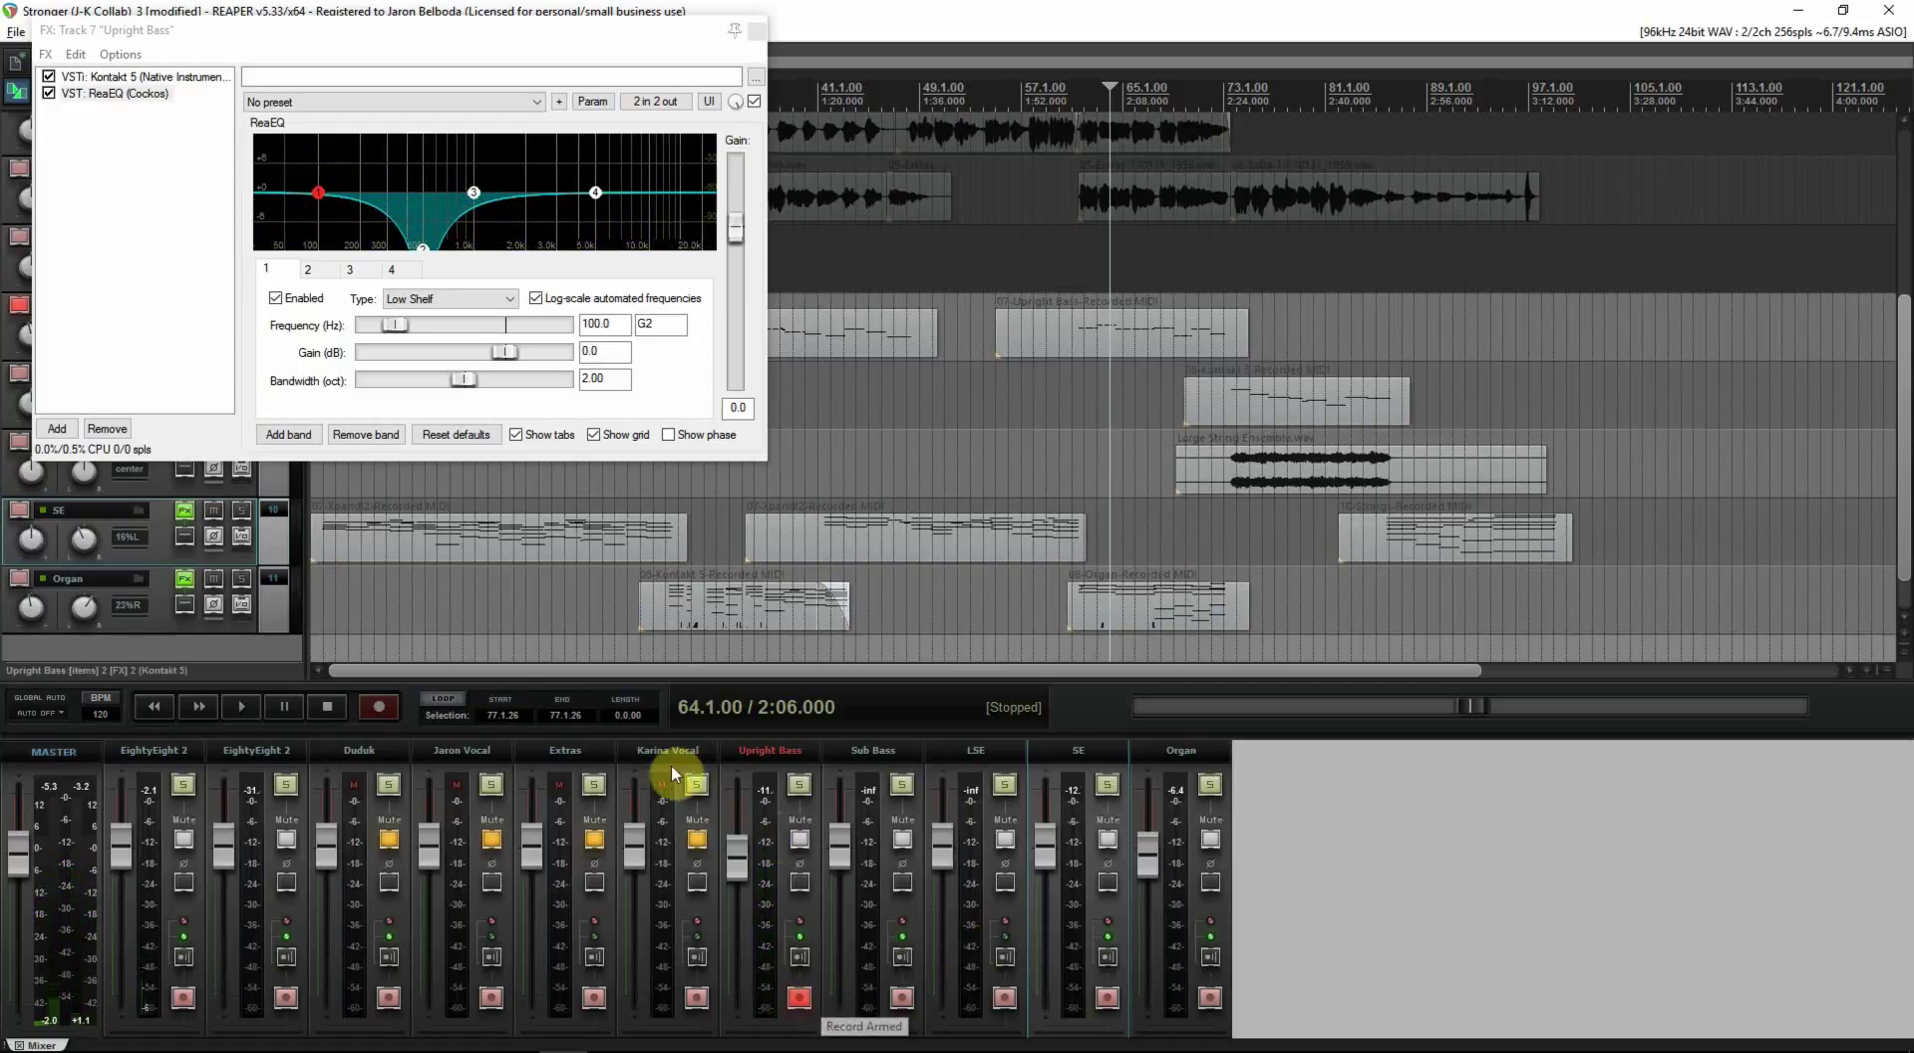
{"action": "left_click", "coordinate": [48, 93]}
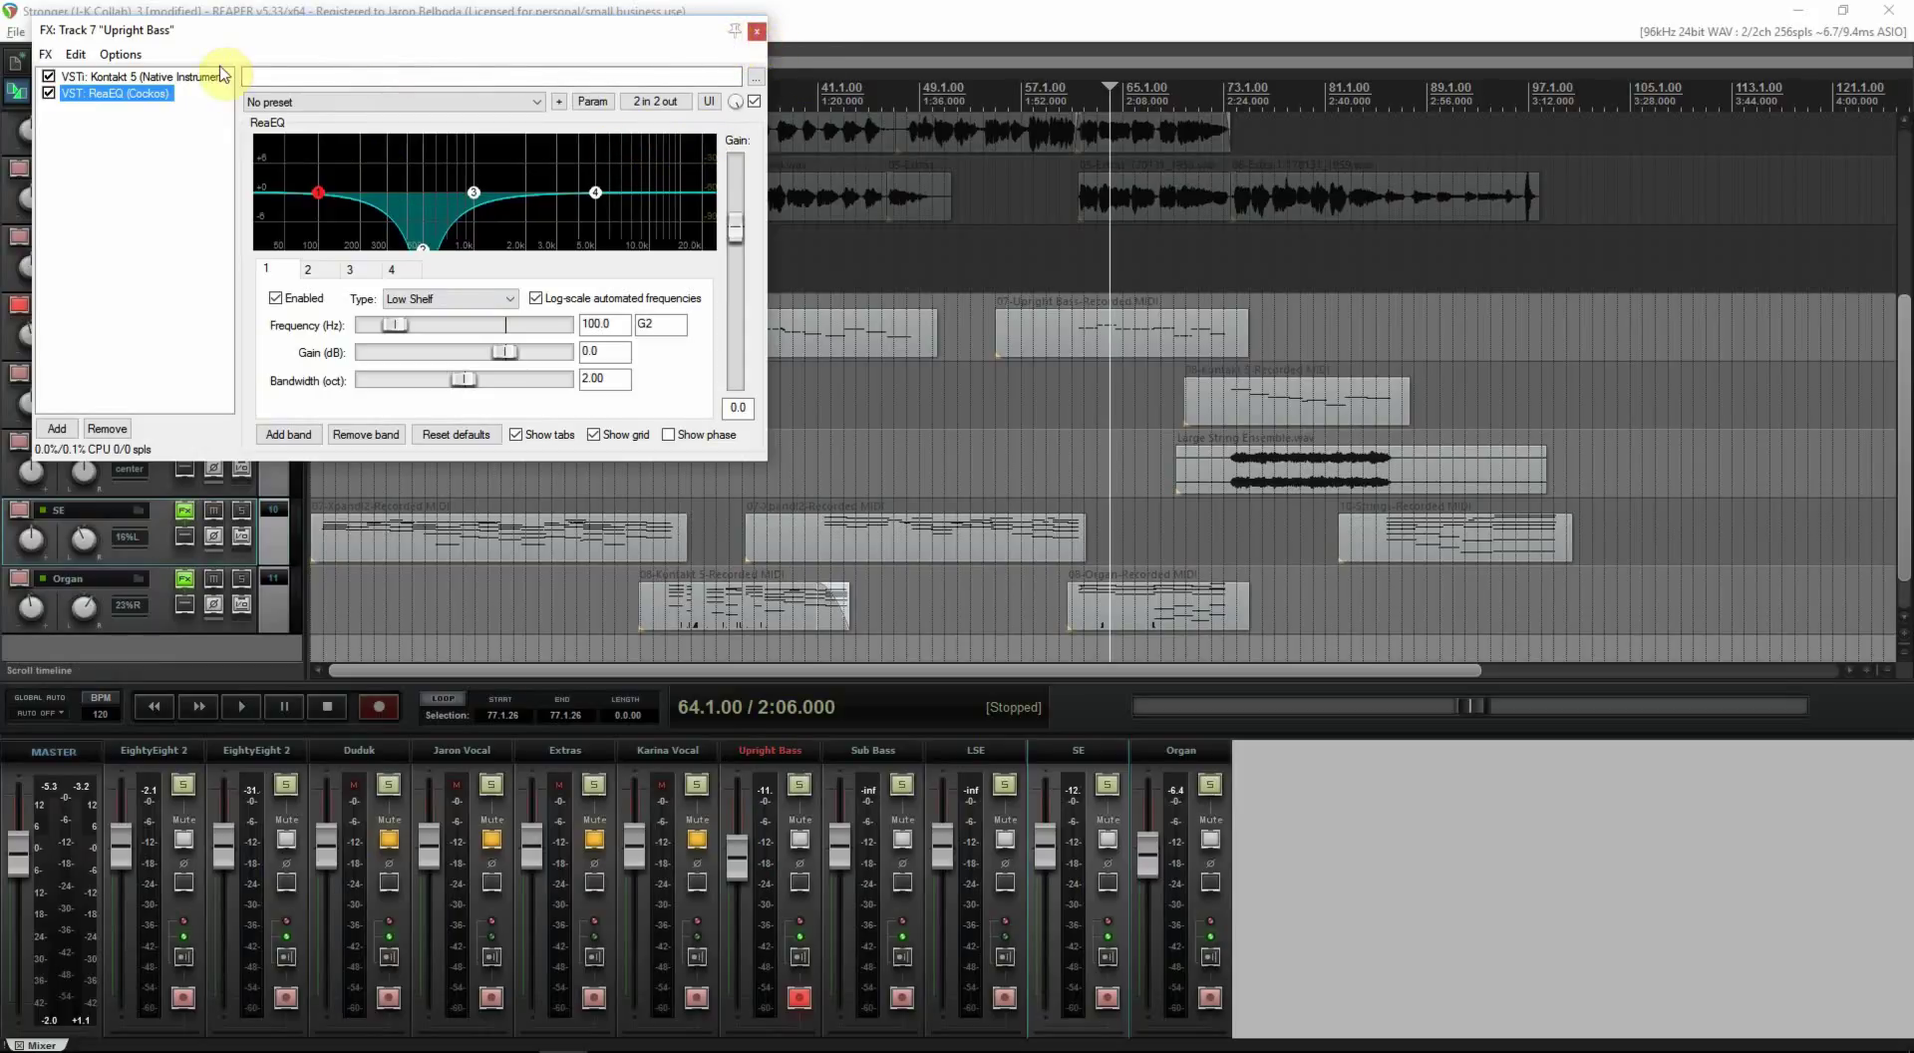
{"action": "left_click", "coordinate": [757, 33]}
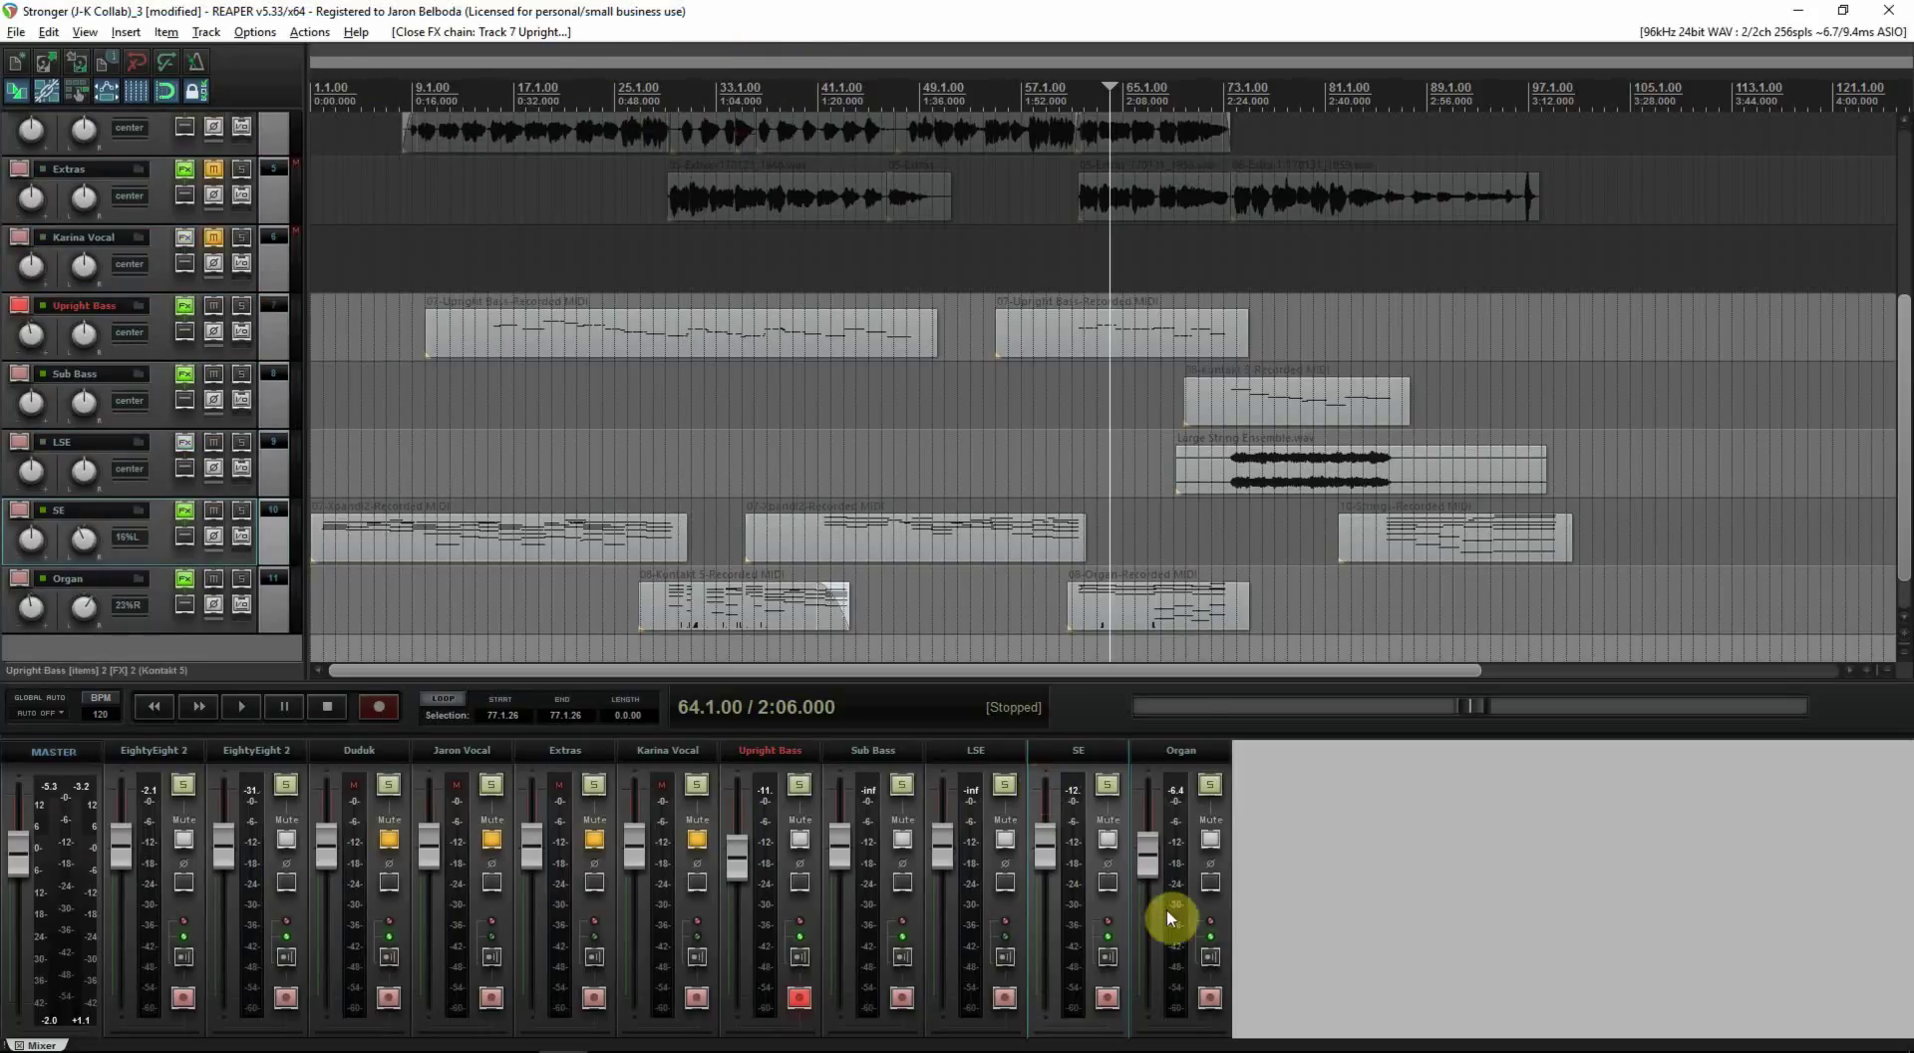
Step: Play the unsoloed mix briefly from measure 64 and stop playback
{"action": "left_click", "coordinate": [1249, 512]}
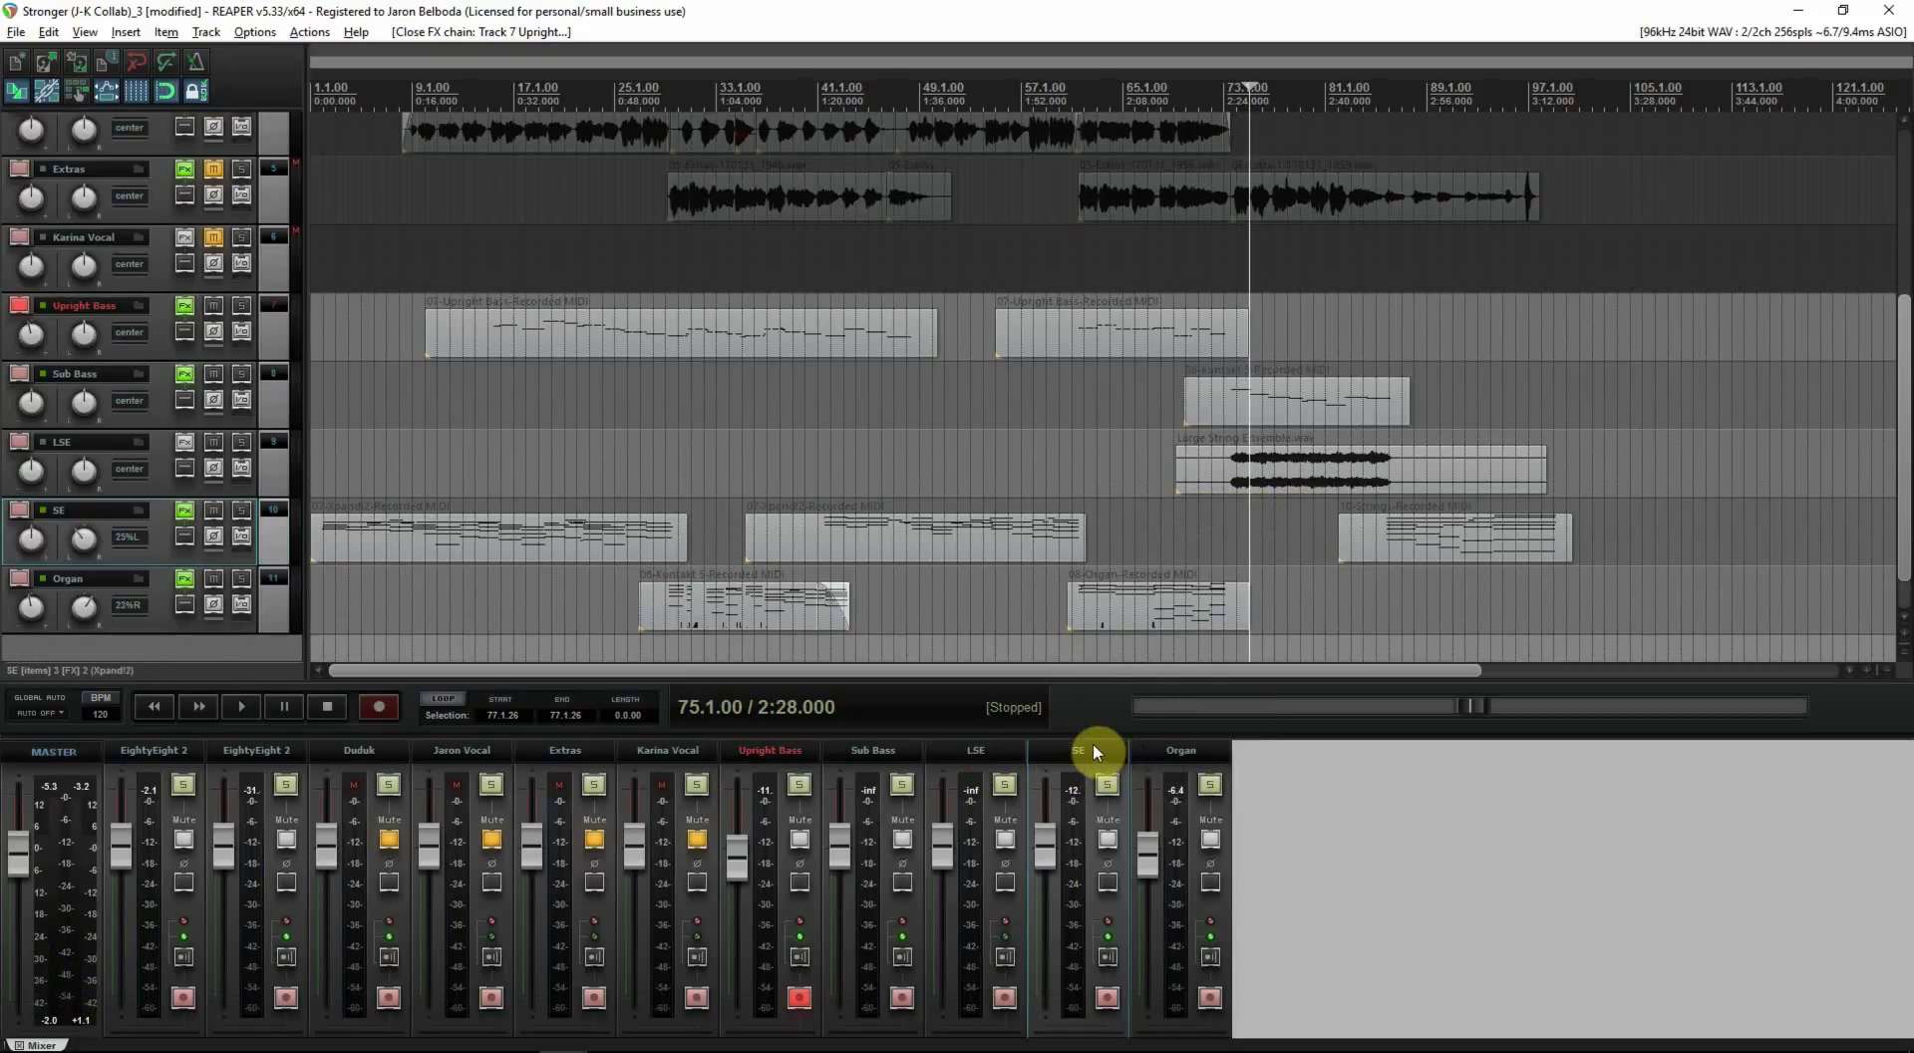
{"action": "left_click", "coordinate": [1110, 555]}
{"action": "key", "text": "space"}
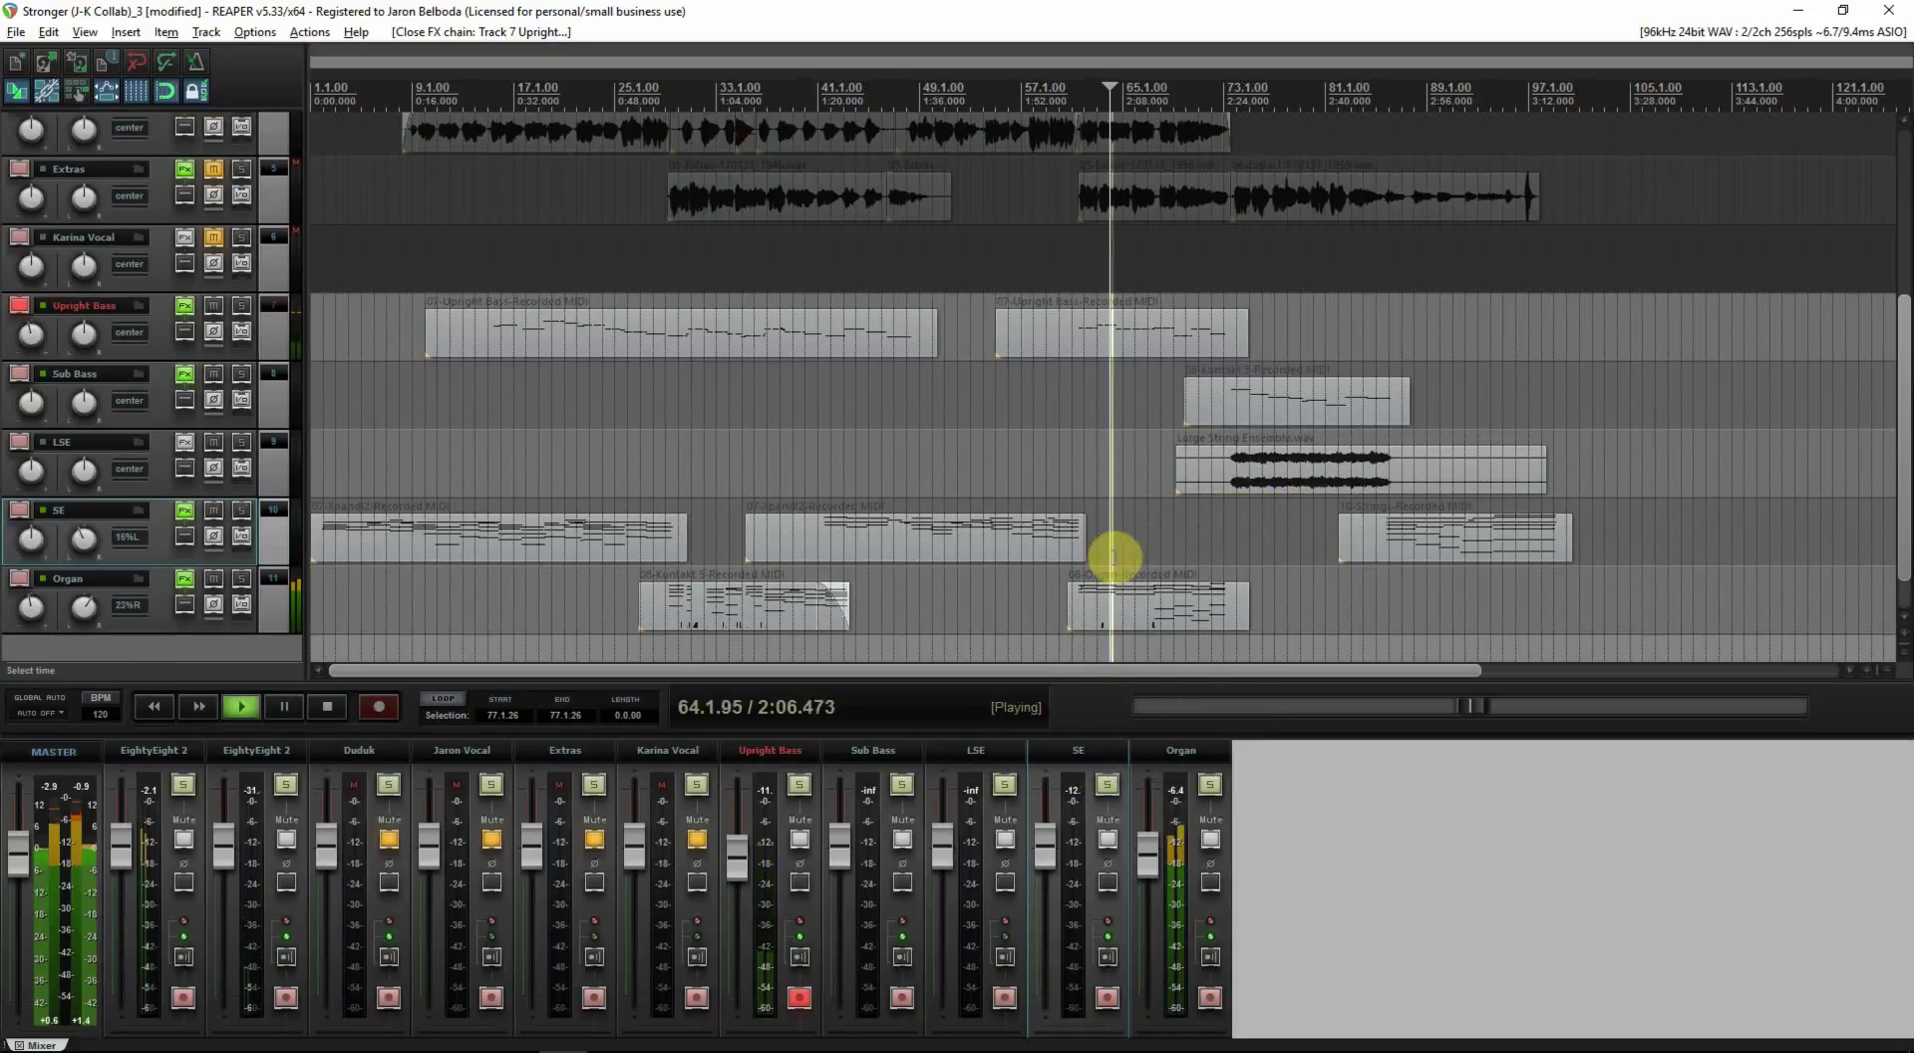
{"action": "key", "text": "space"}
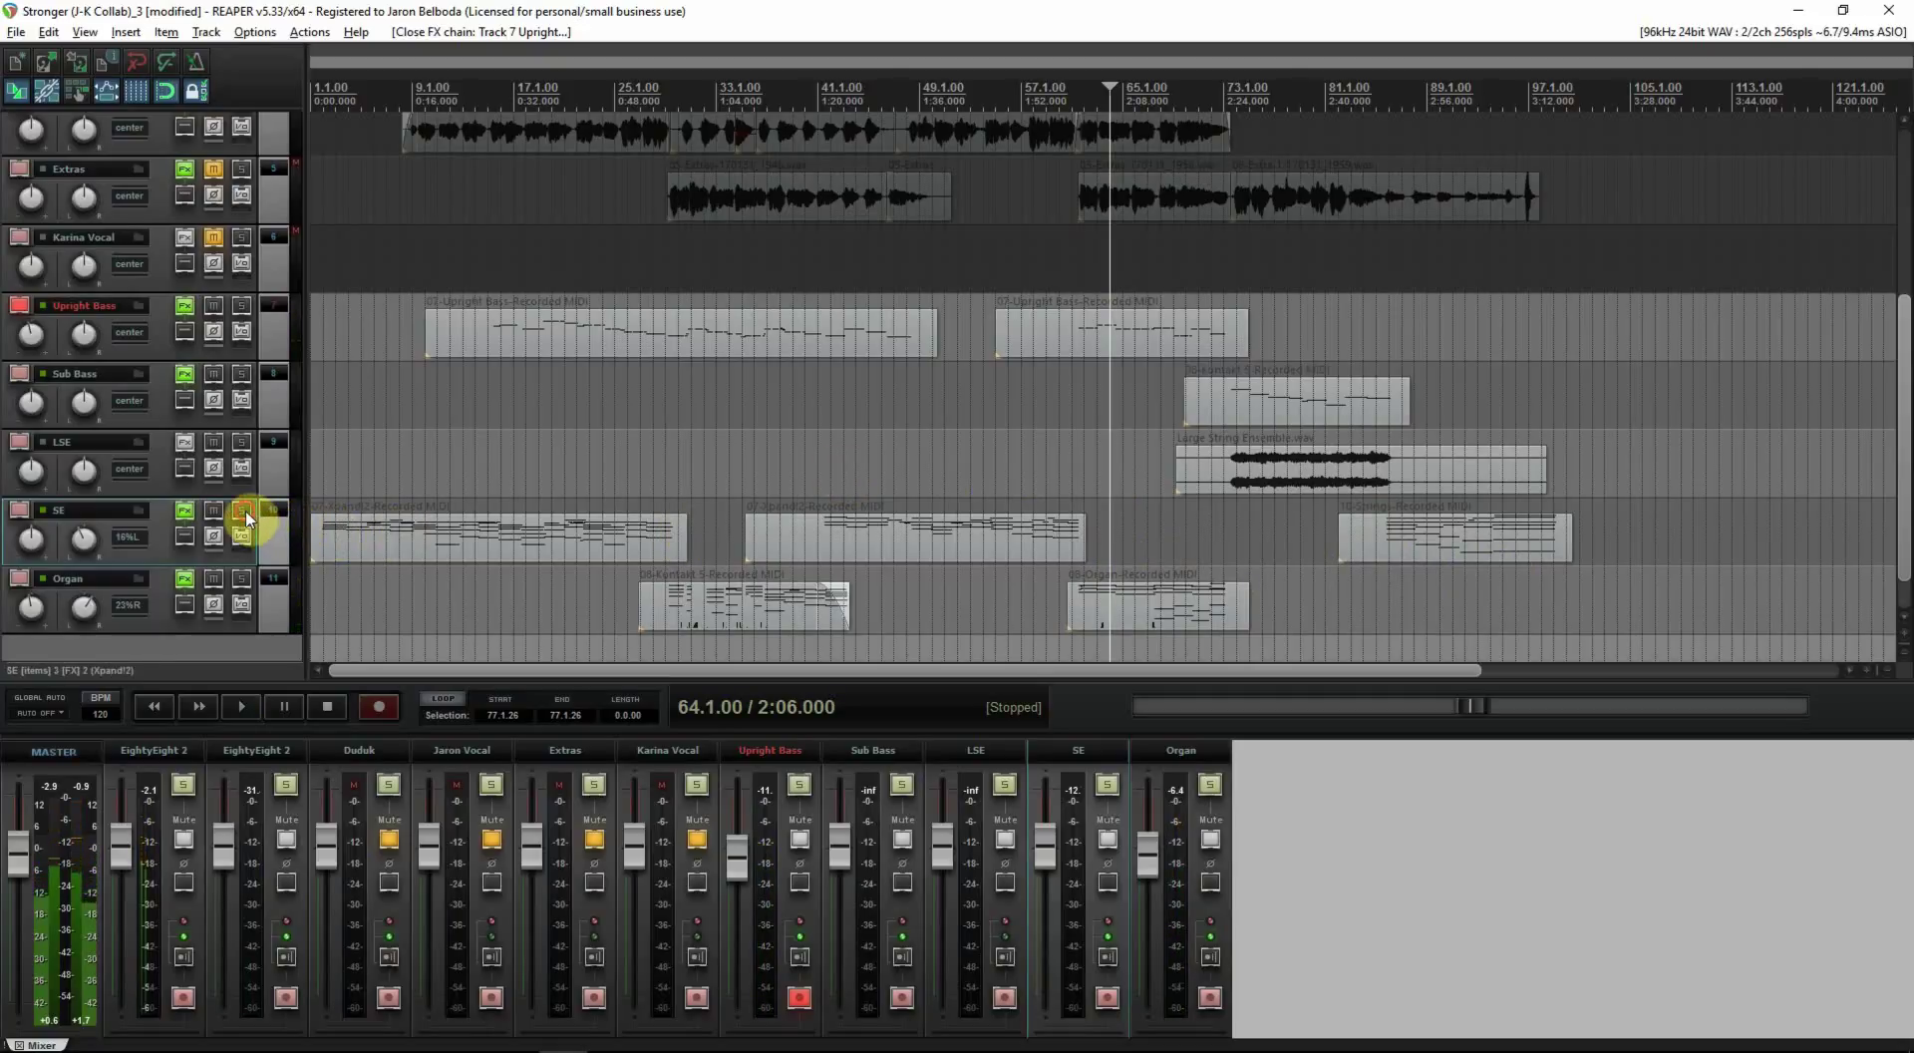
Step: Solo the SE track and play it from measure 57
{"action": "left_click", "coordinate": [241, 511]}
{"action": "left_click", "coordinate": [1026, 486]}
{"action": "key", "text": "space"}
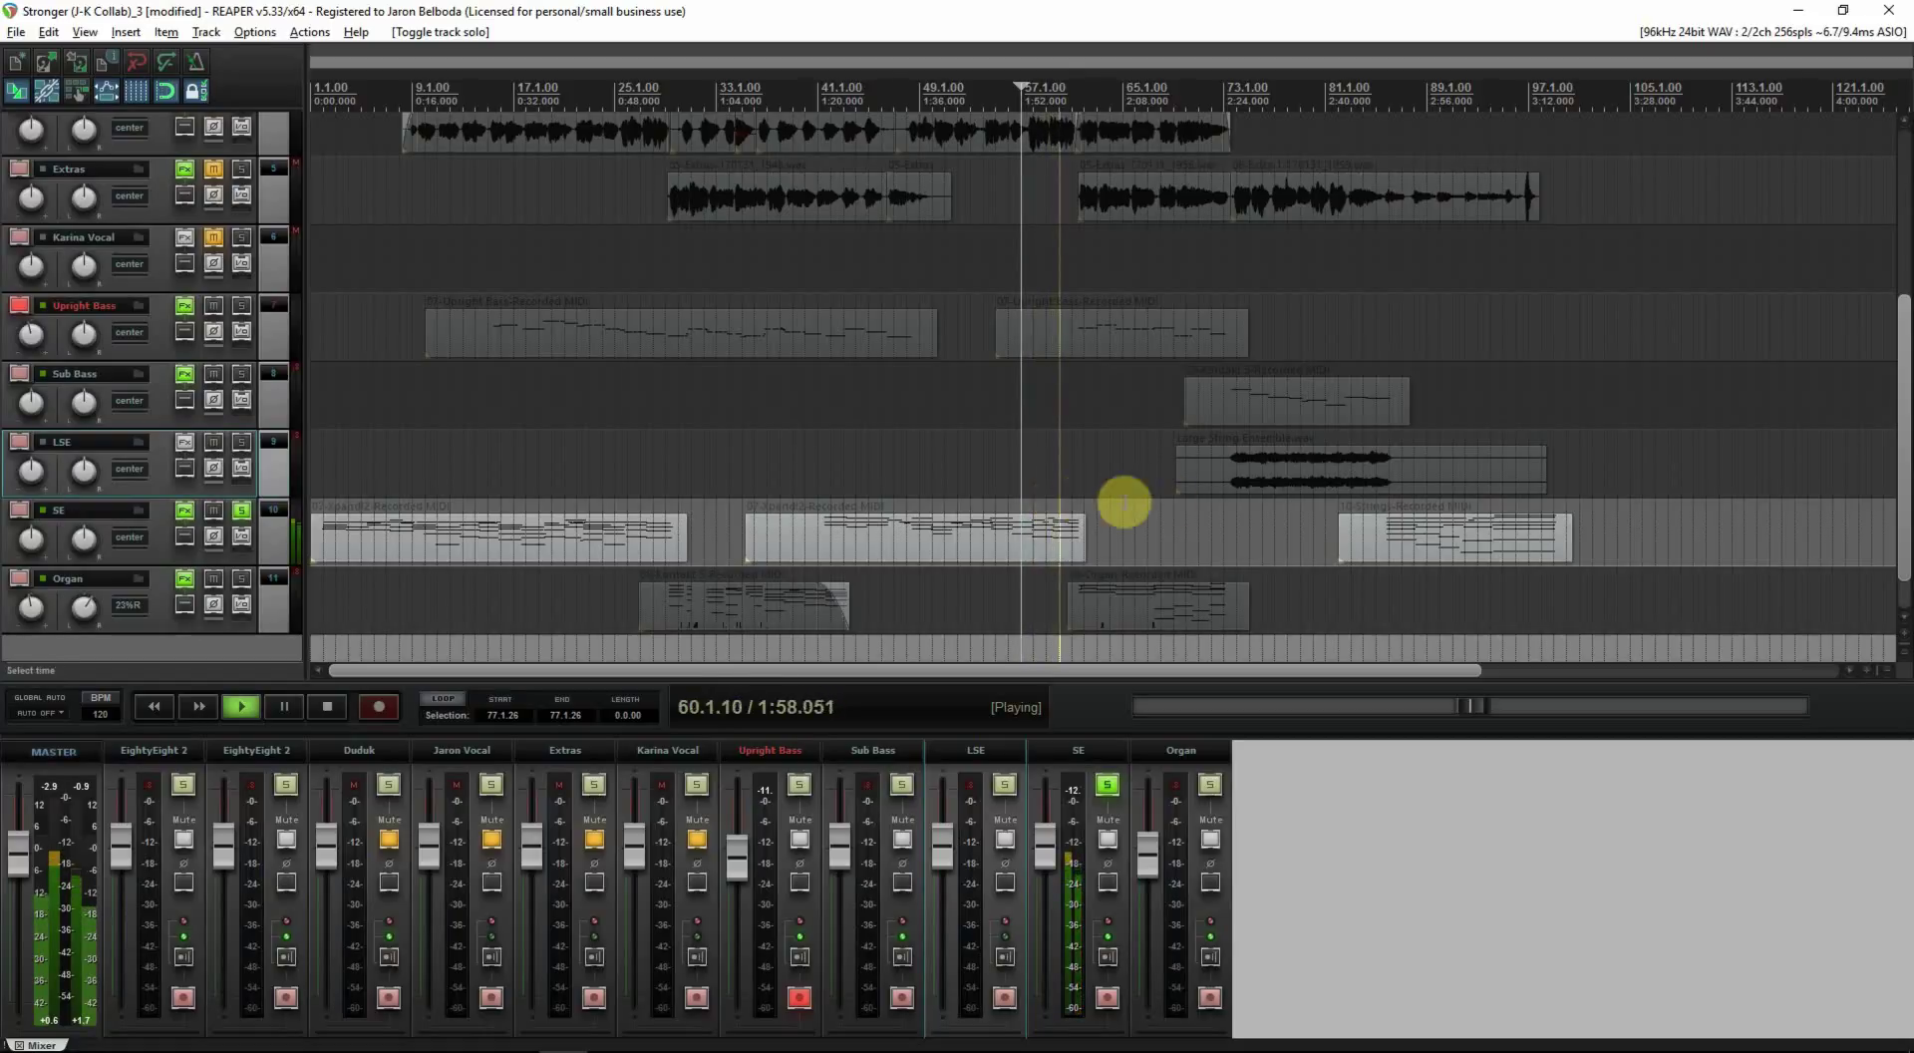
Step: Add the LSE track to the solo, play both string tracks from measure 78, and stop playback
{"action": "left_click", "coordinate": [242, 442]}
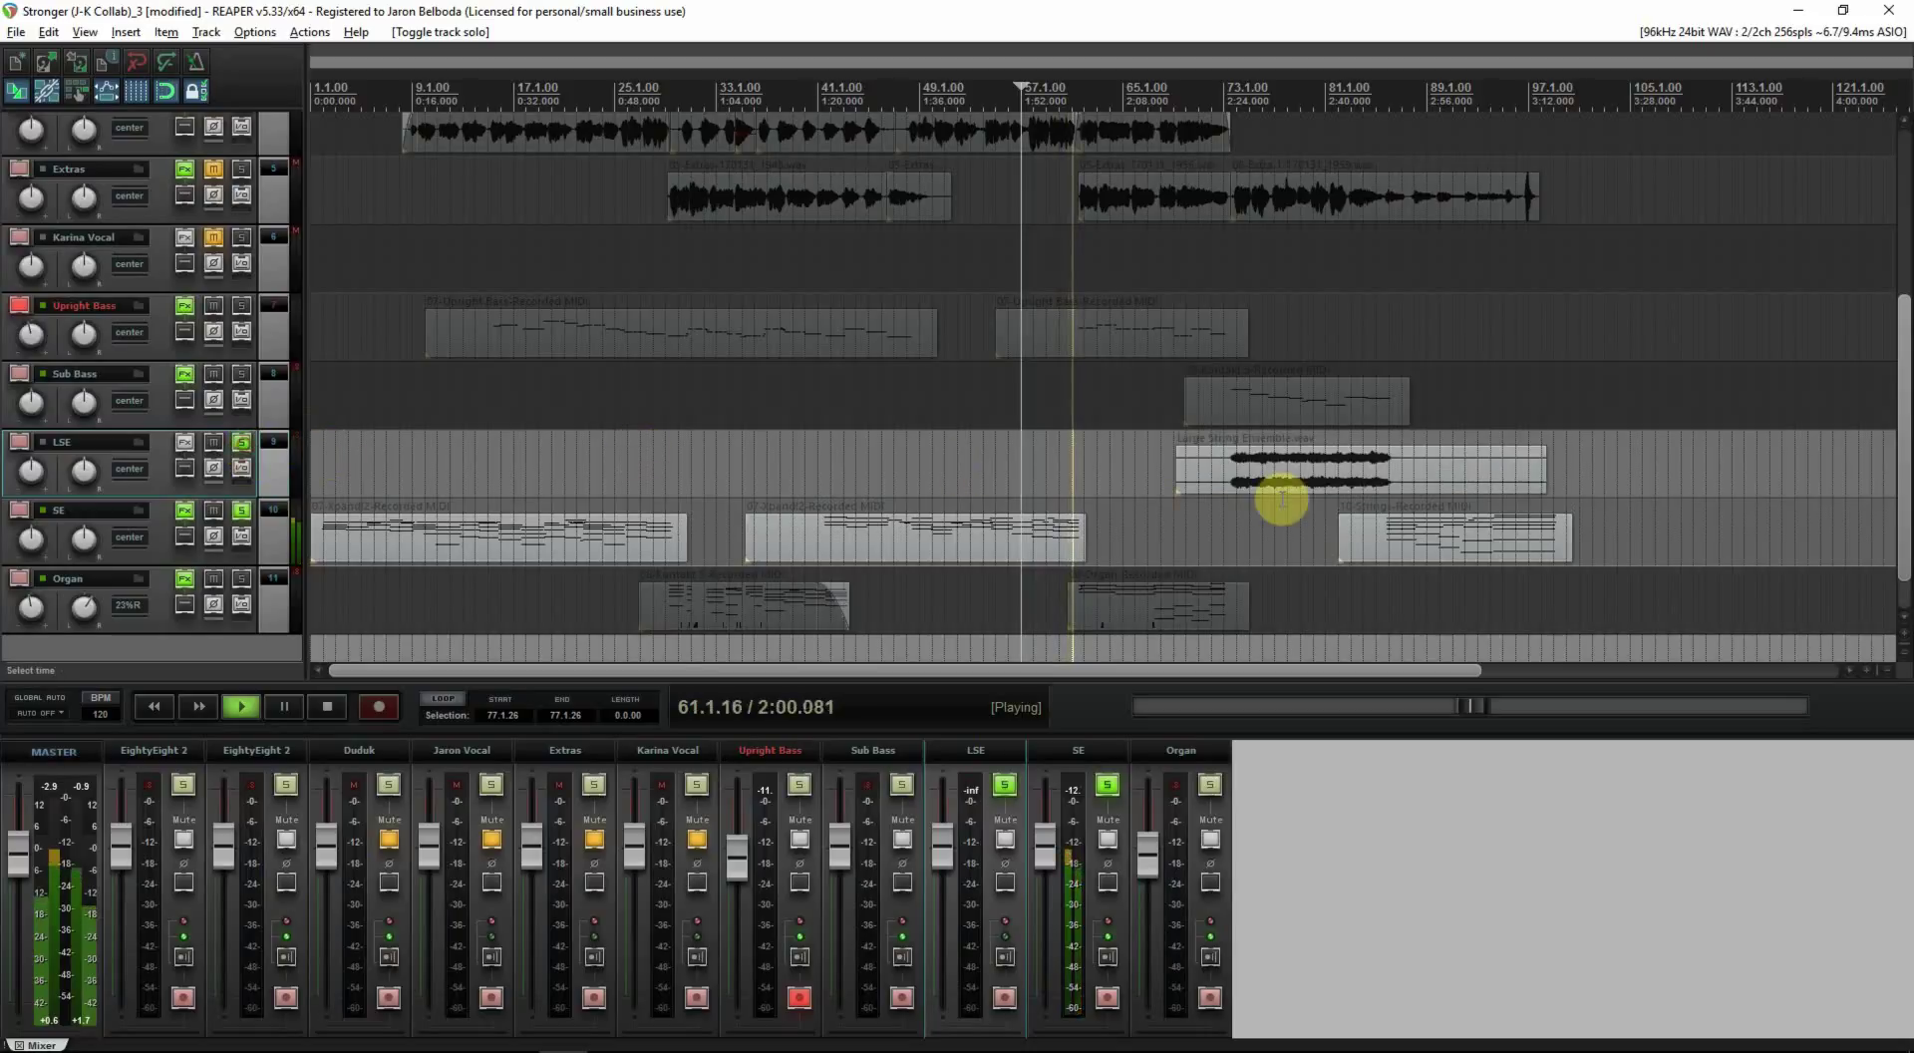
{"action": "left_click", "coordinate": [1287, 525]}
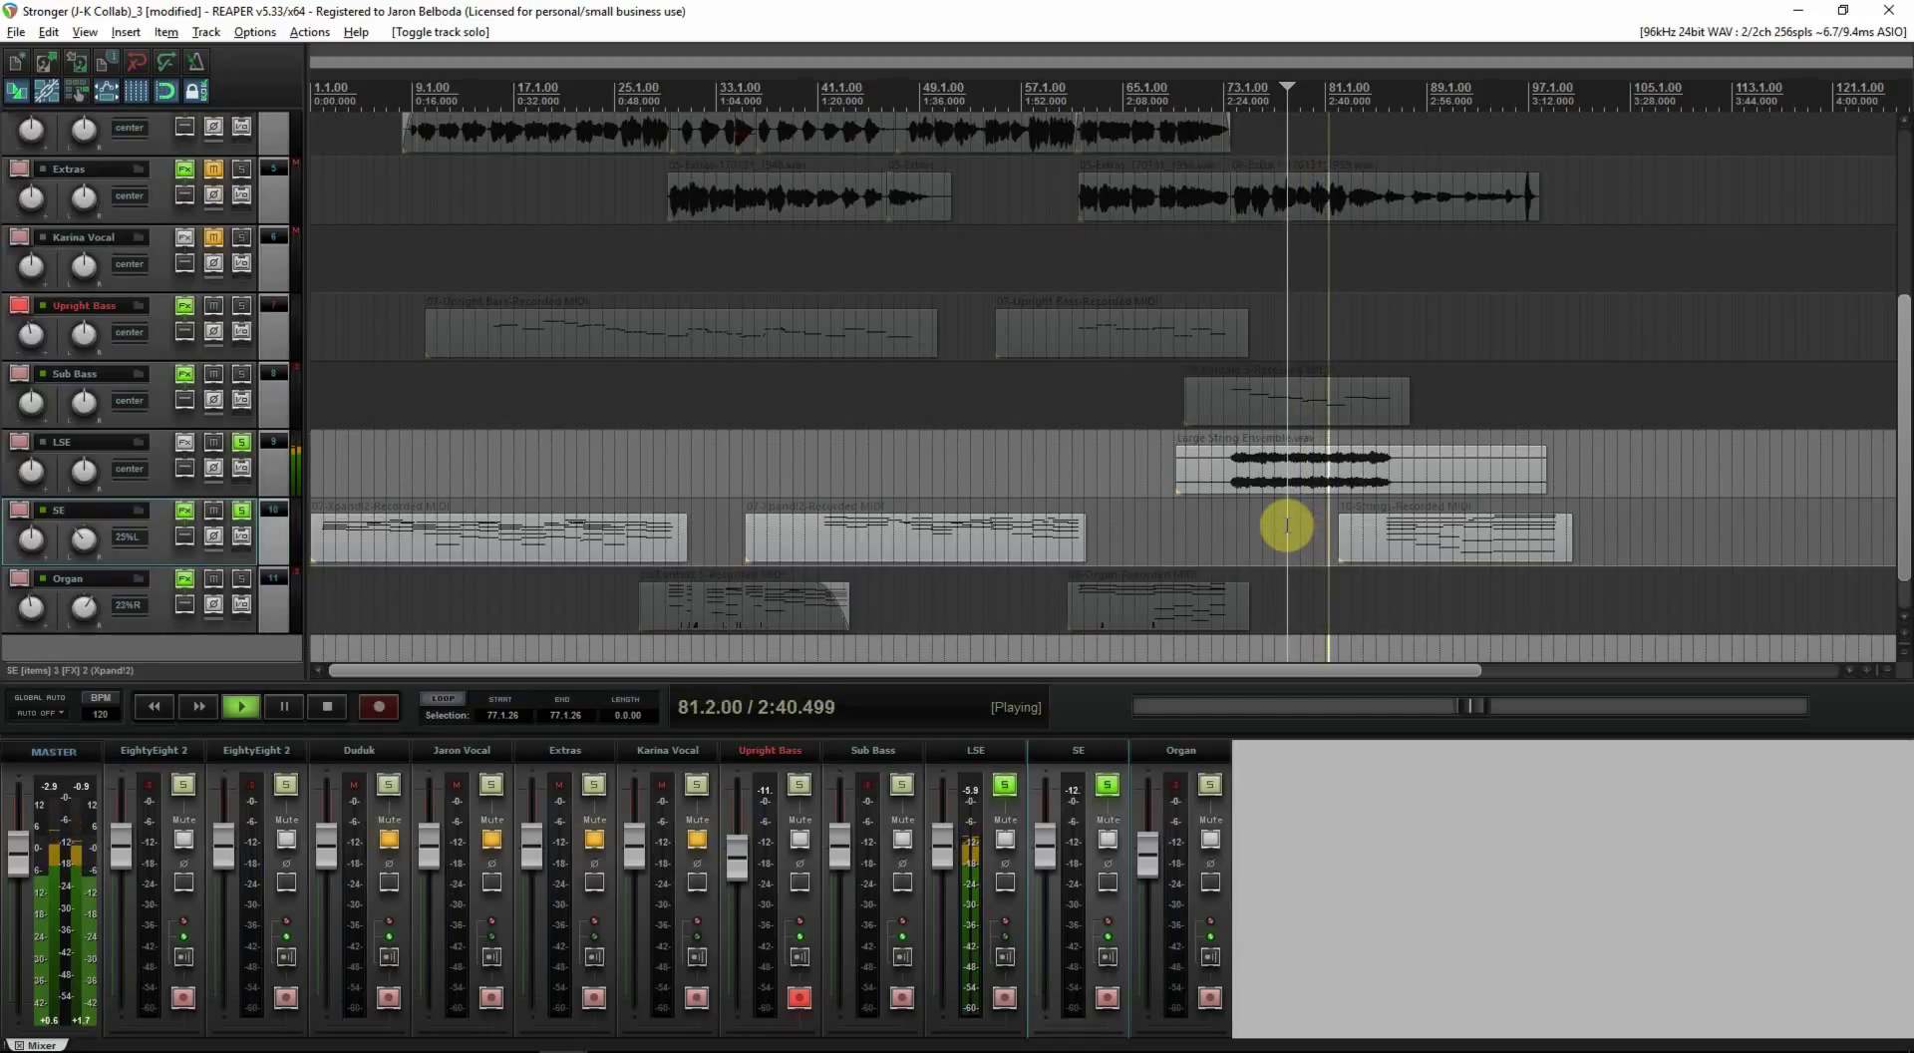
{"action": "key", "text": "space"}
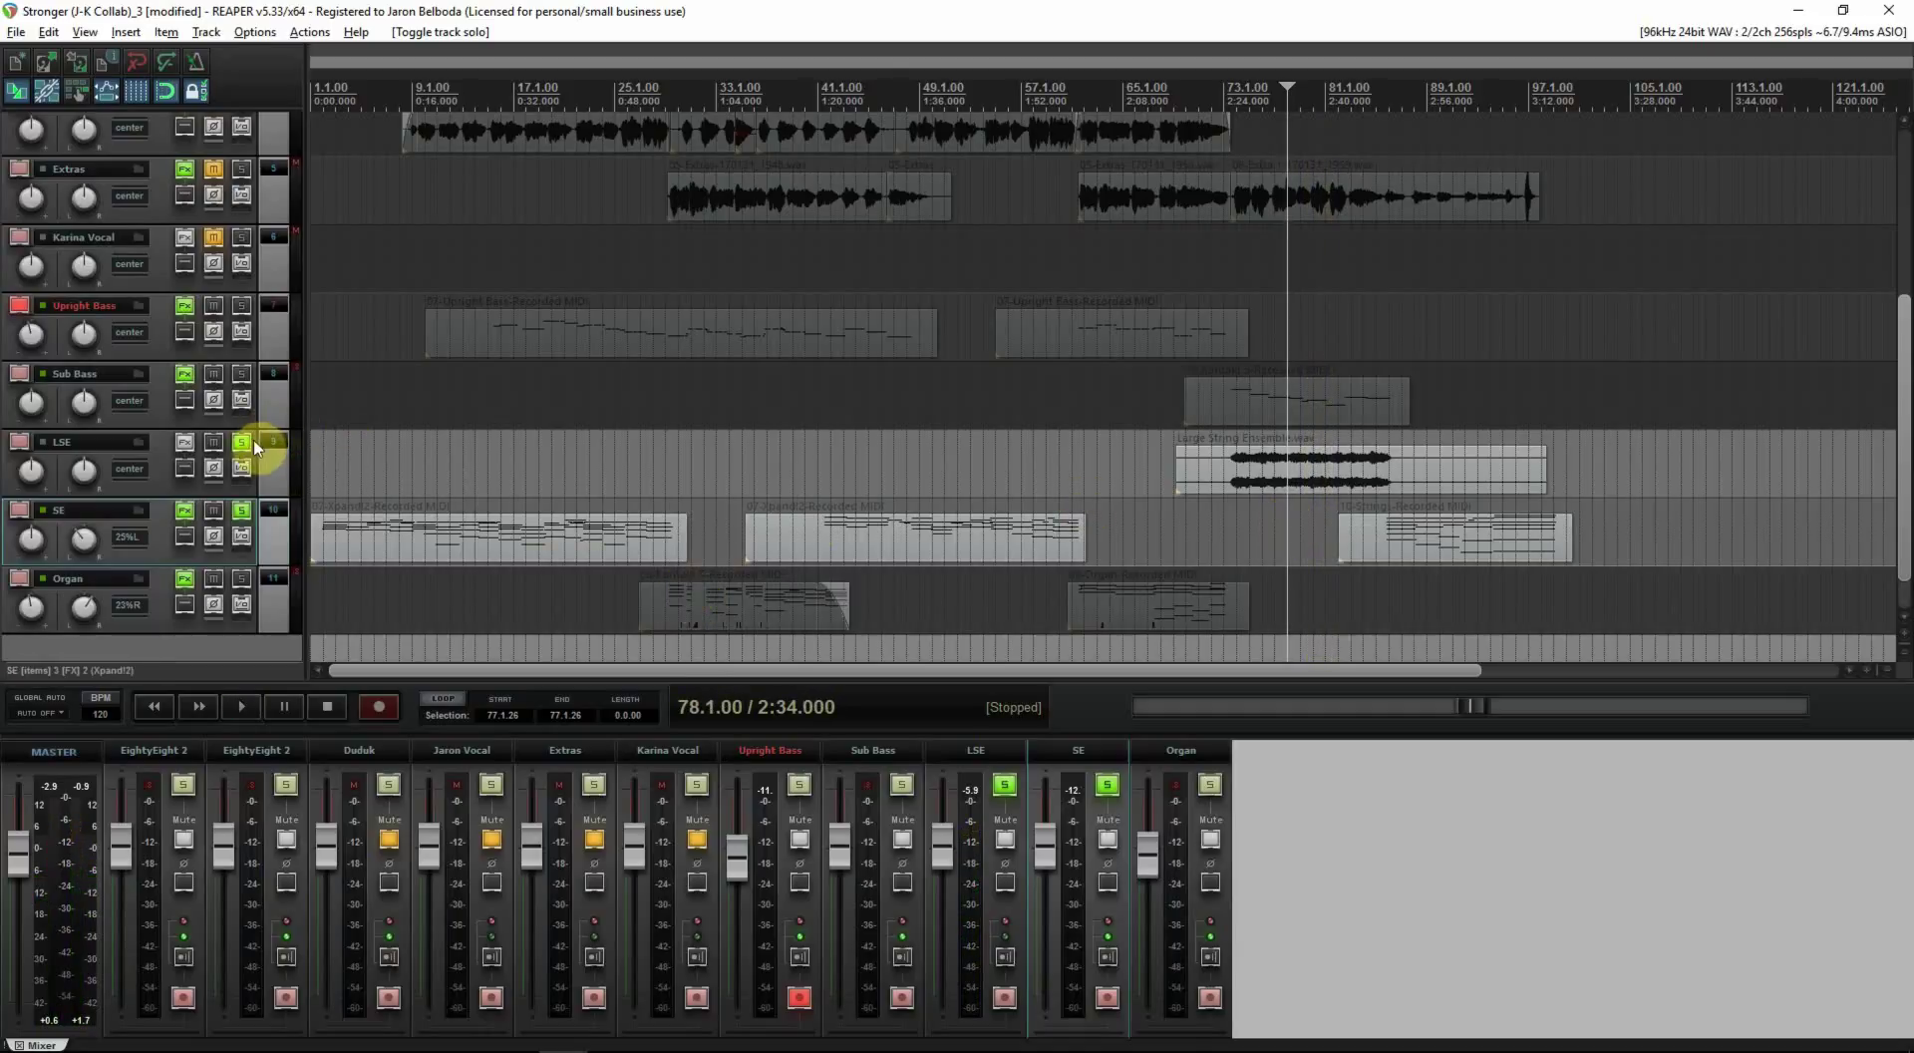
Step: Unsolo the LSE and SE tracks and return the edit cursor to the project start
{"action": "left_click", "coordinate": [244, 446]}
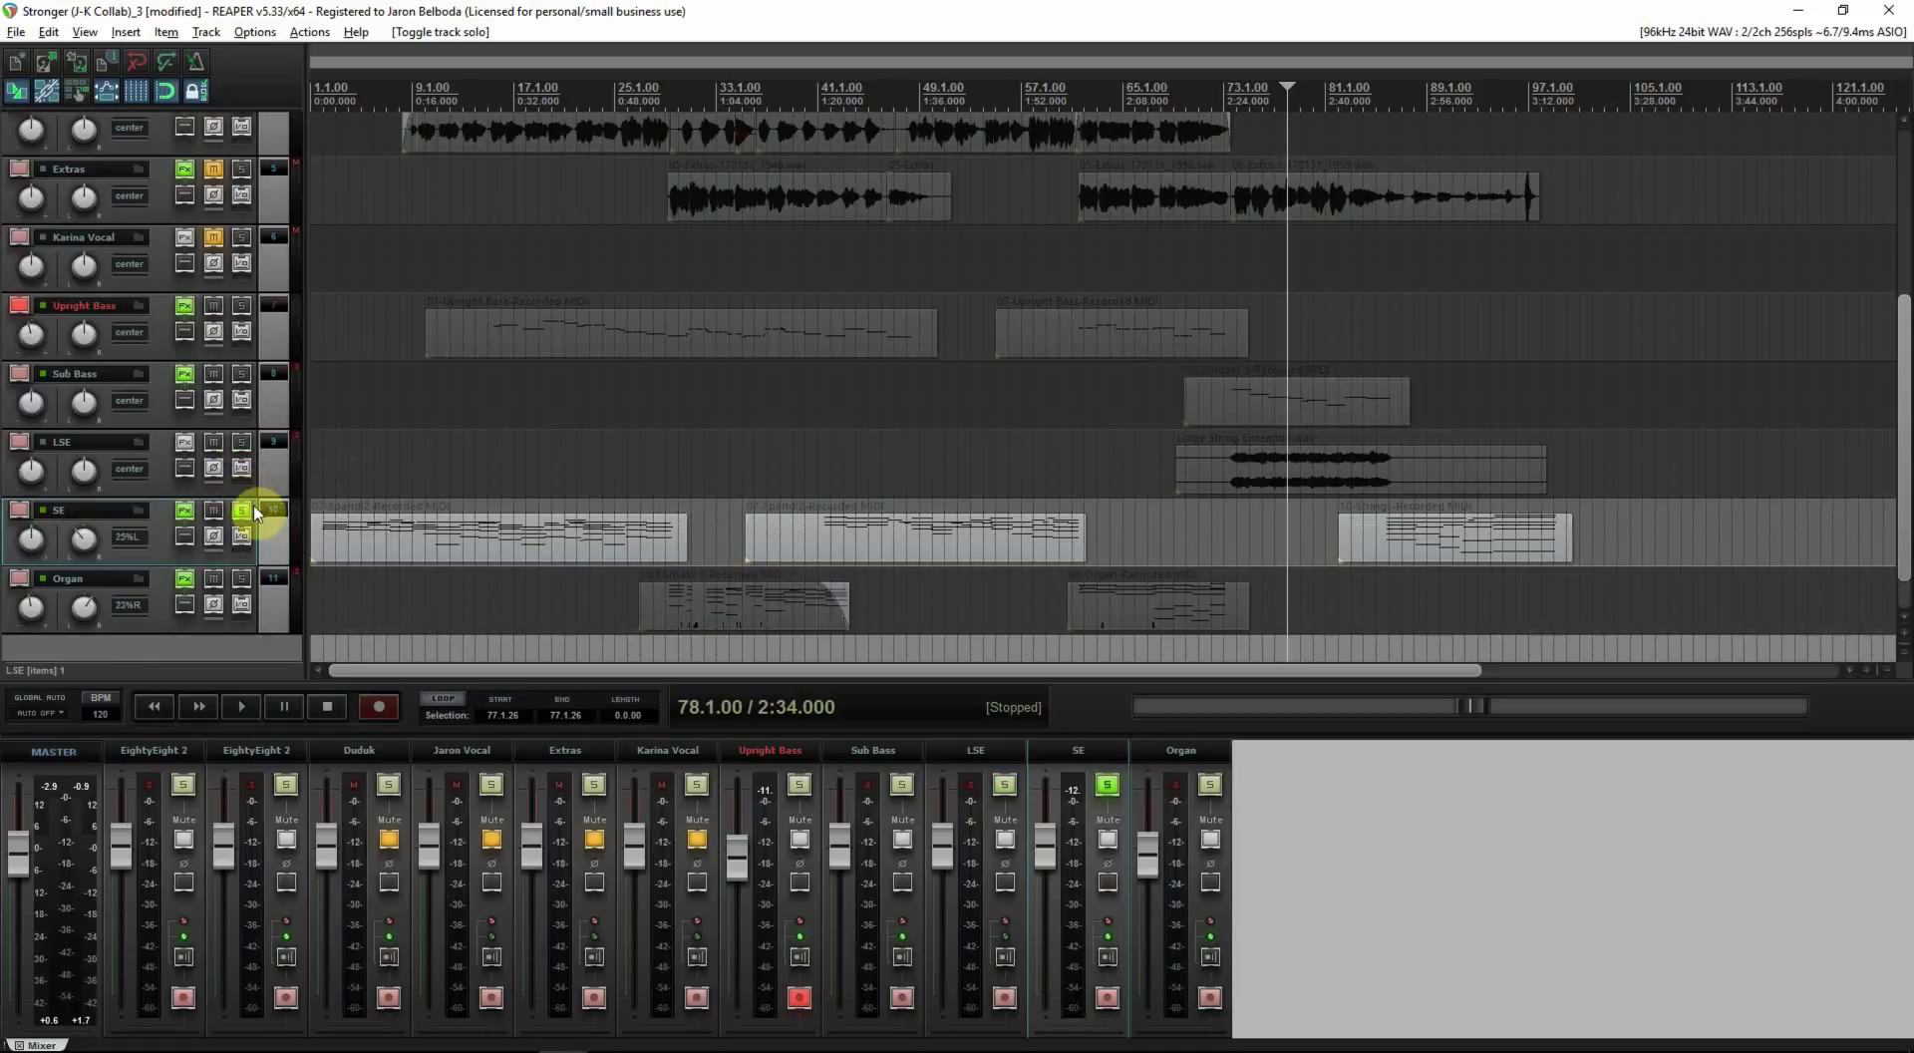
{"action": "left_click", "coordinate": [246, 510]}
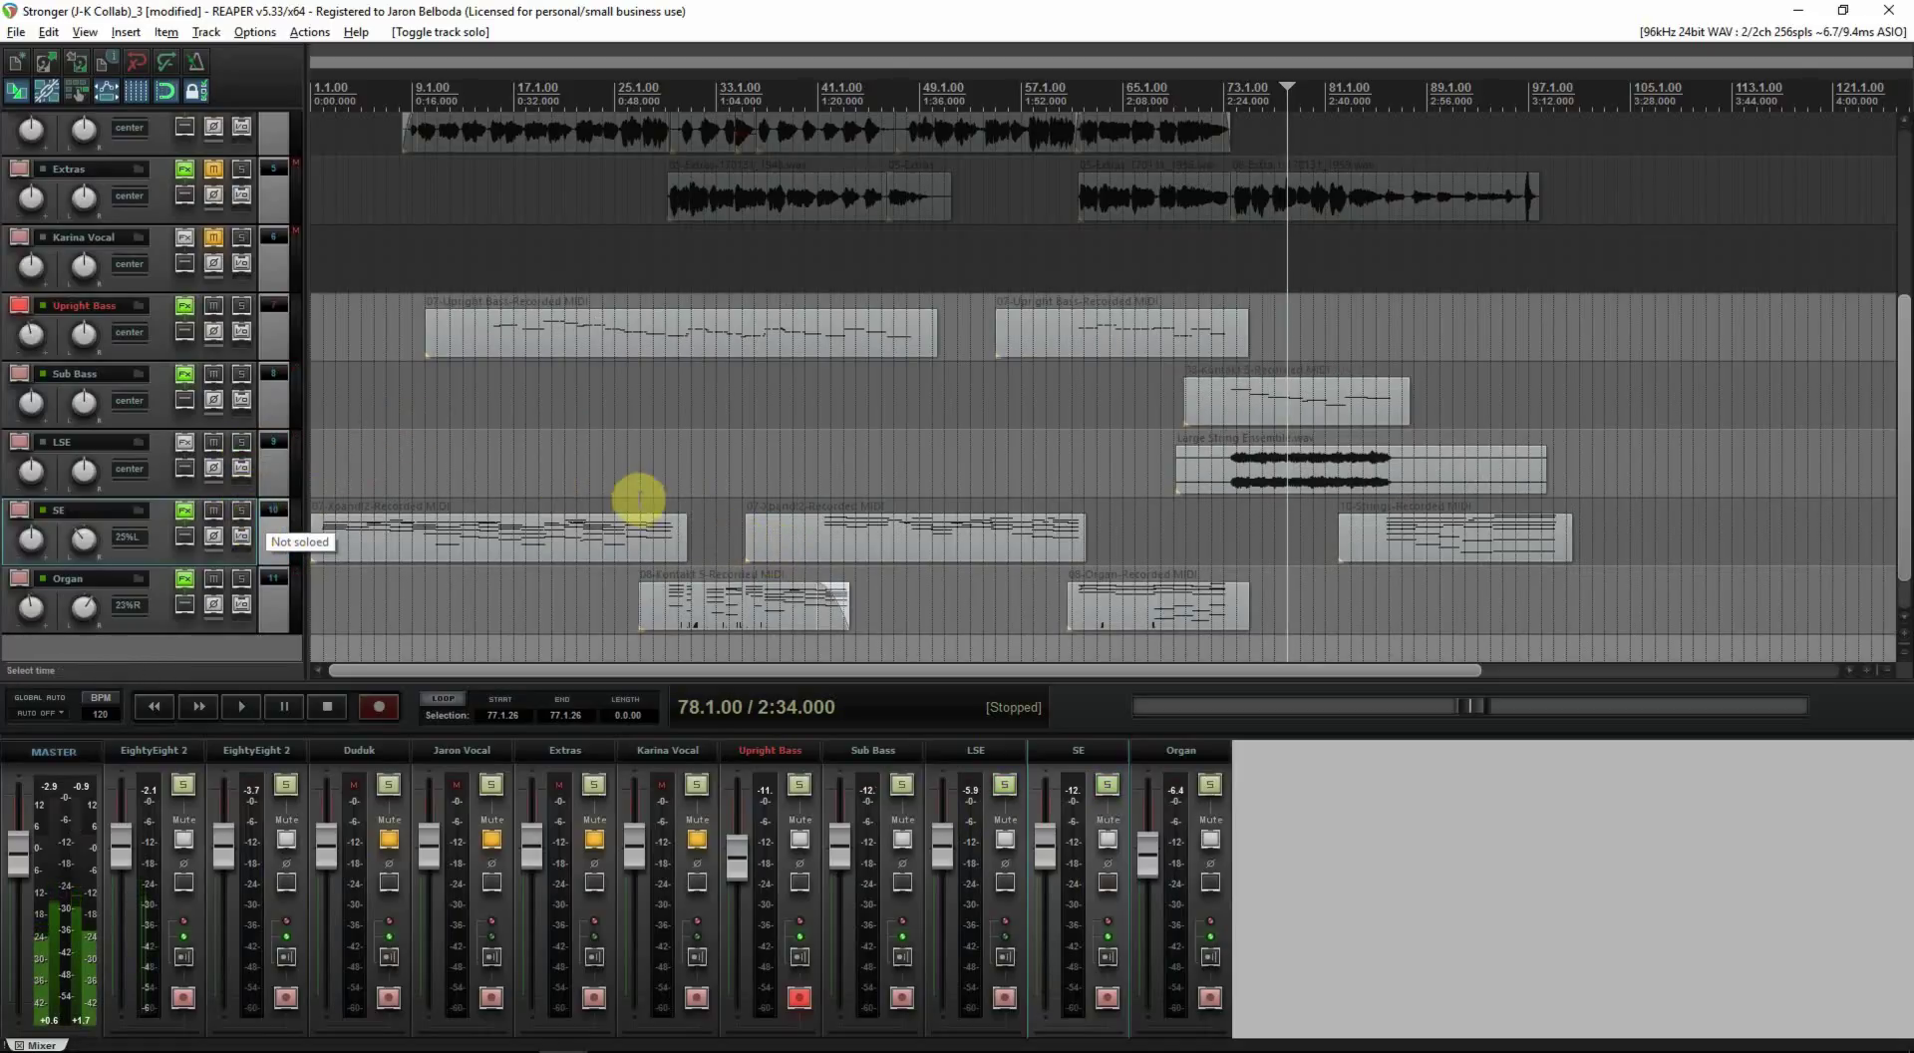
{"action": "key", "text": "Home"}
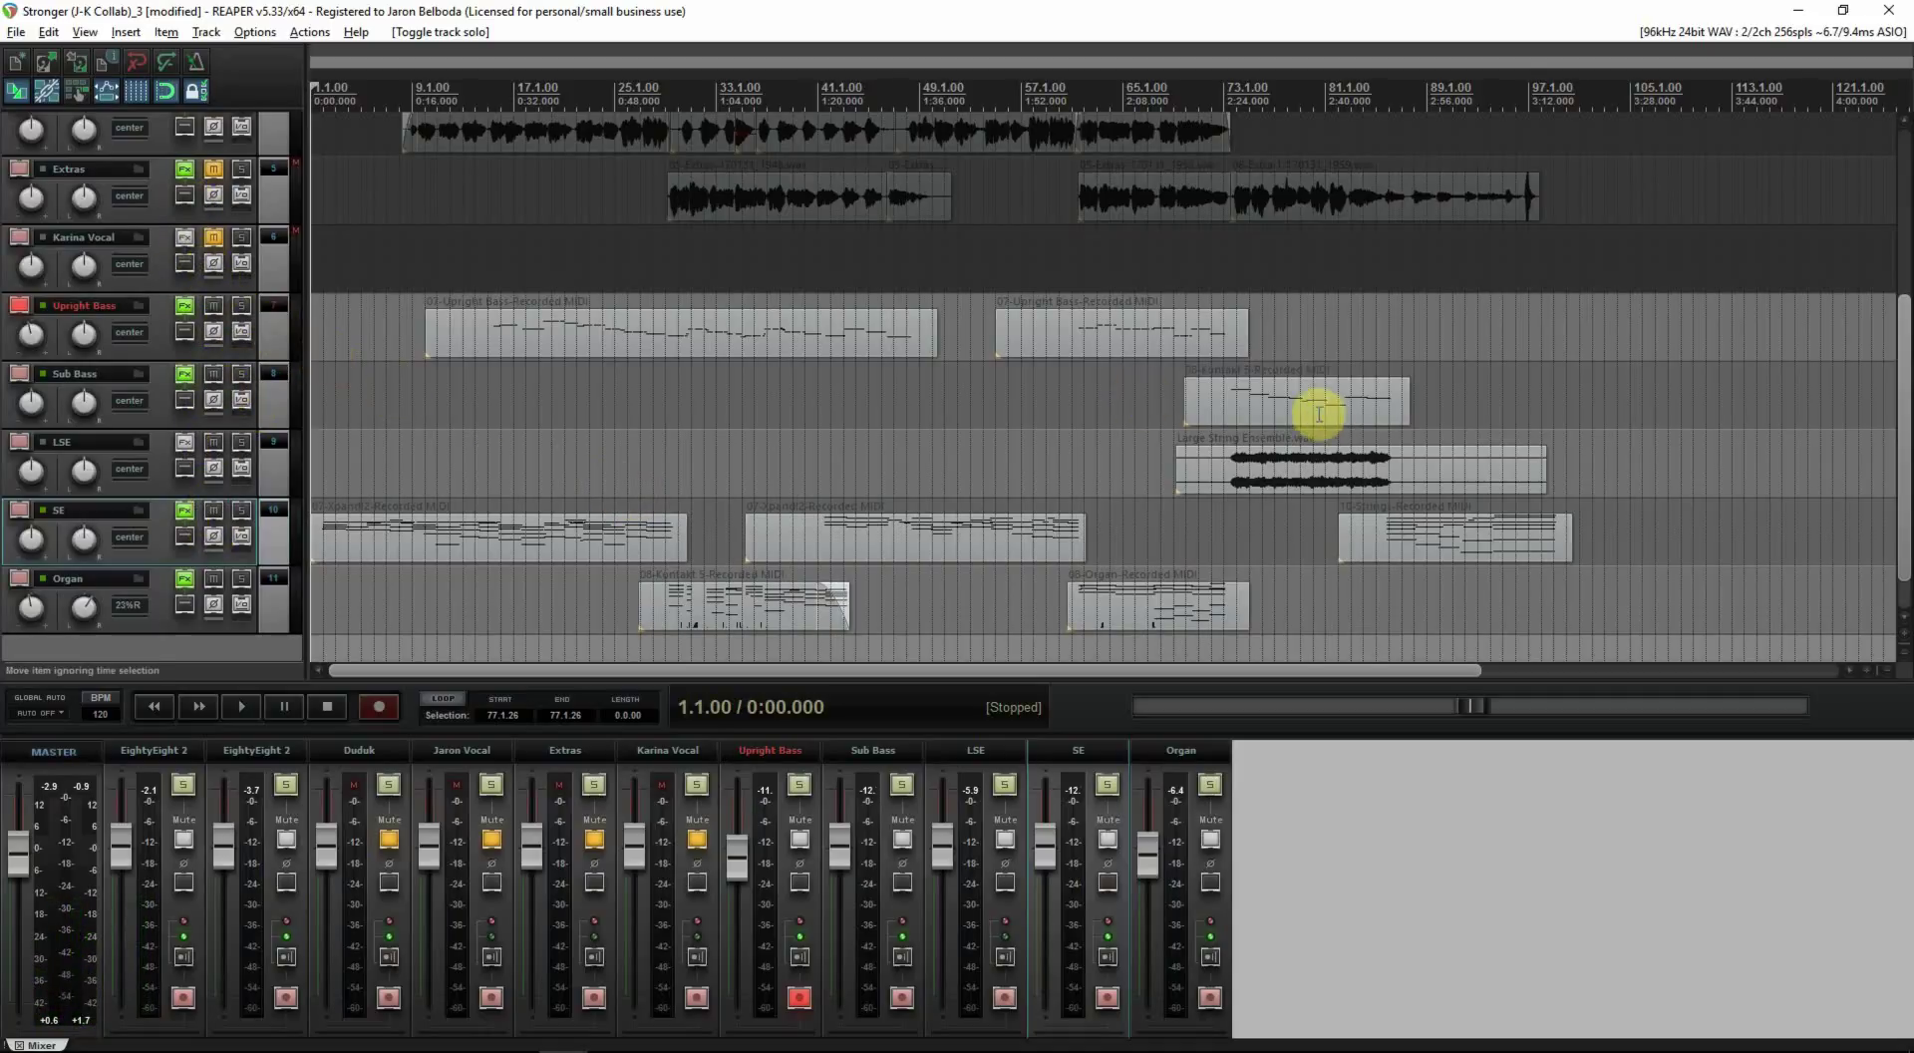
Step: Open the Duduk track's FX chain and try a few notes on the Kontakt Duduk's on-screen keyboard
{"action": "left_click", "coordinate": [381, 752]}
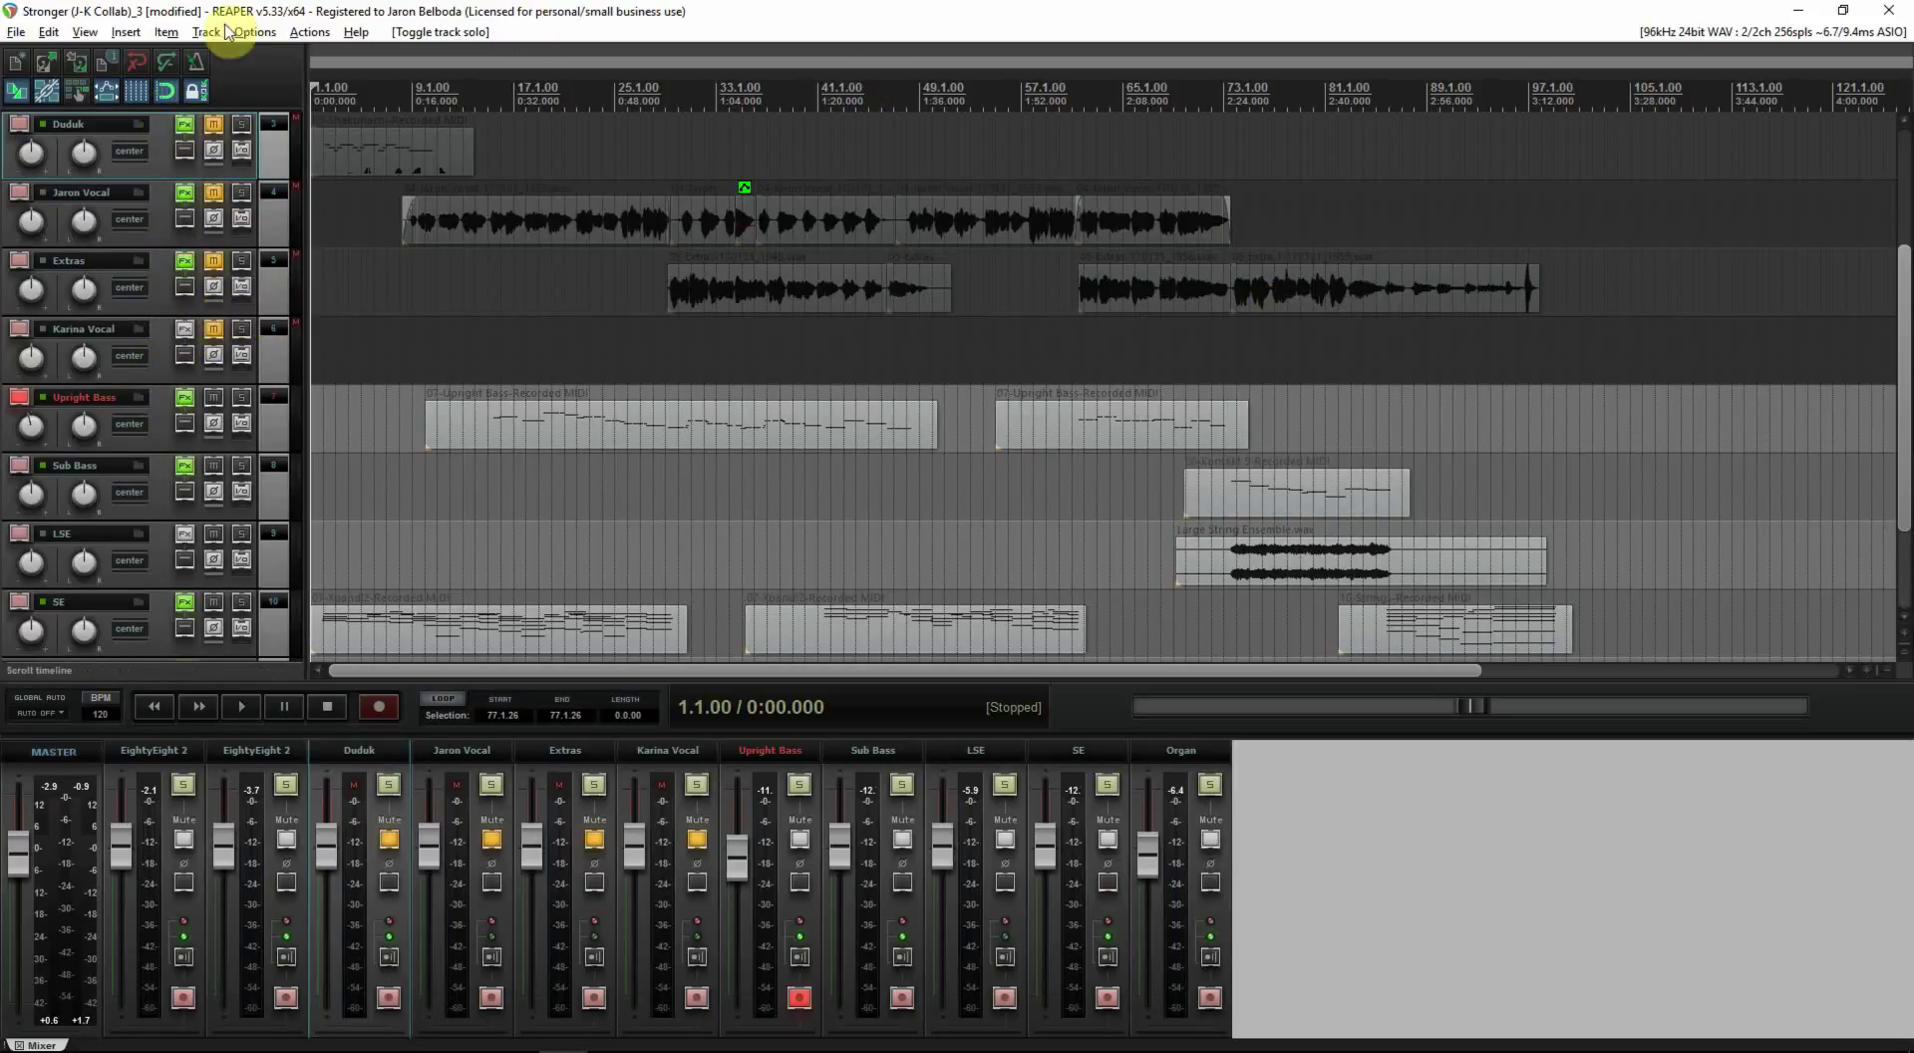
{"action": "left_click", "coordinate": [184, 131]}
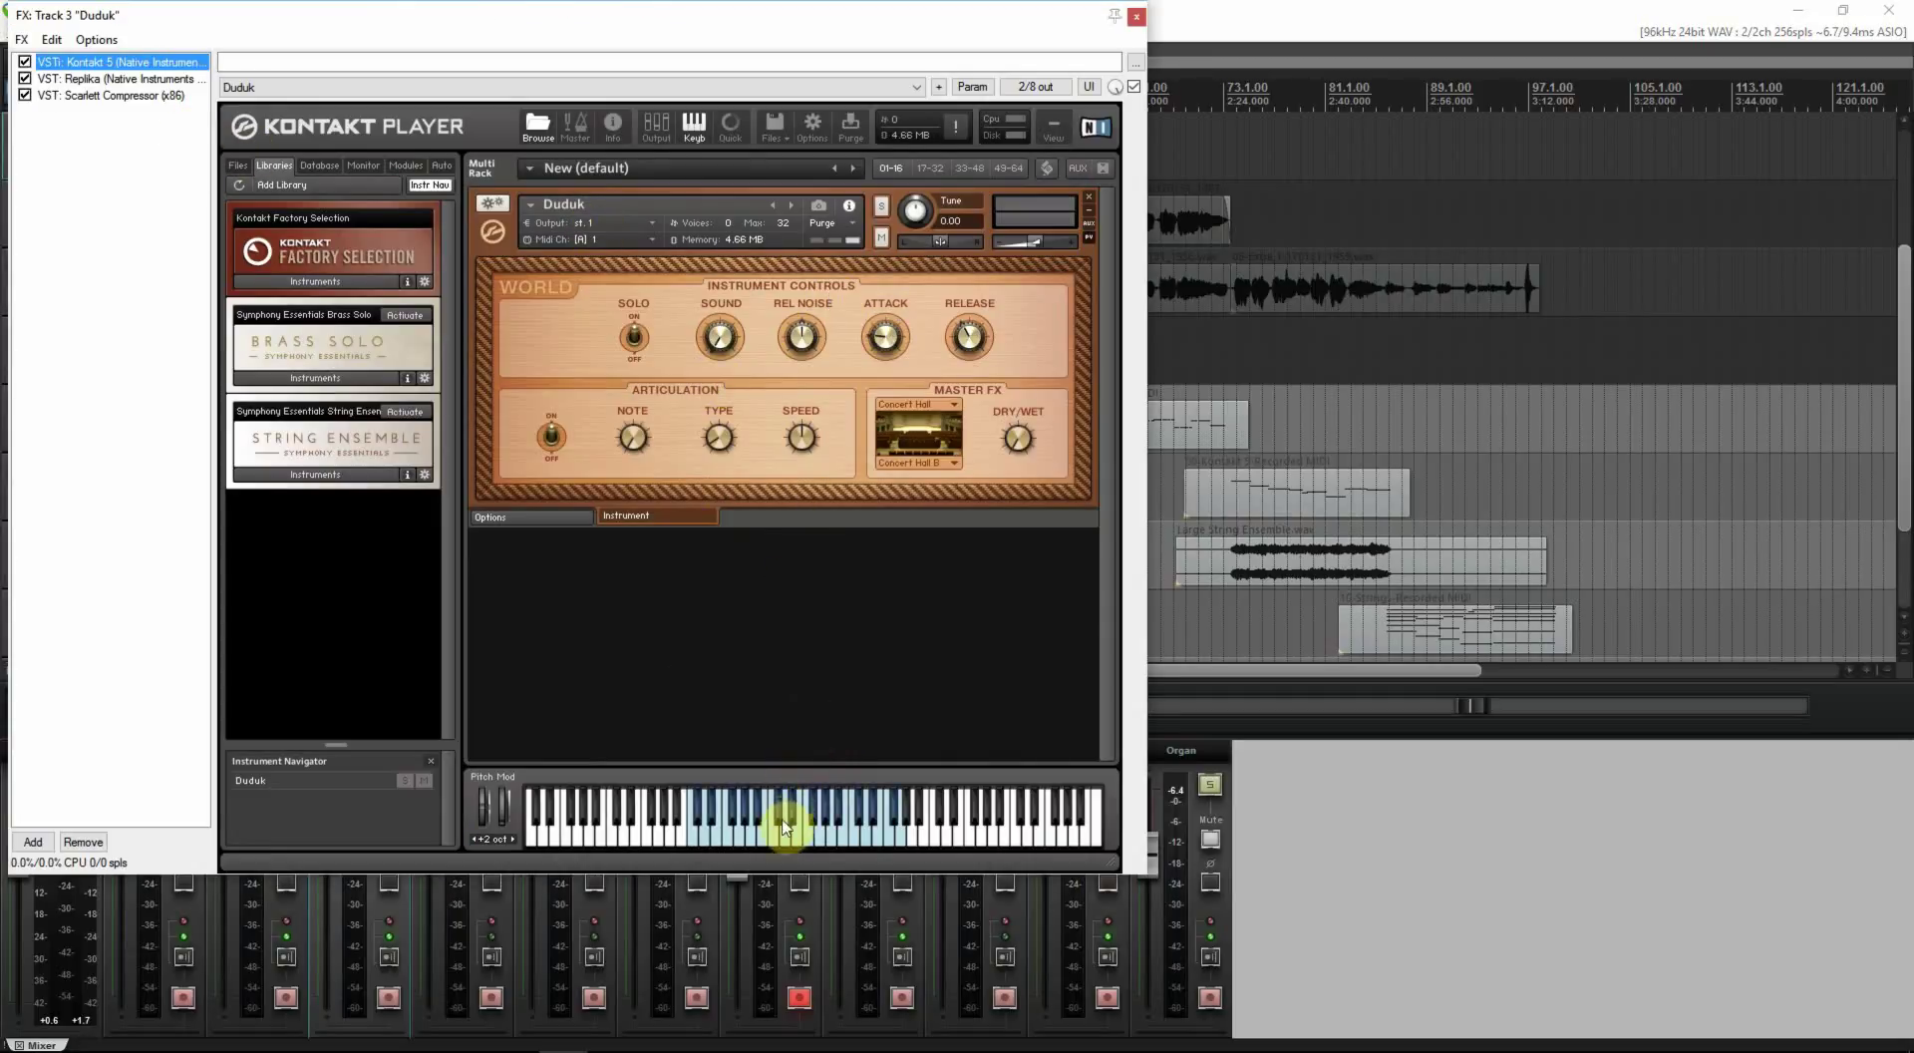
{"action": "left_click", "coordinate": [779, 847]}
{"action": "left_click", "coordinate": [774, 841]}
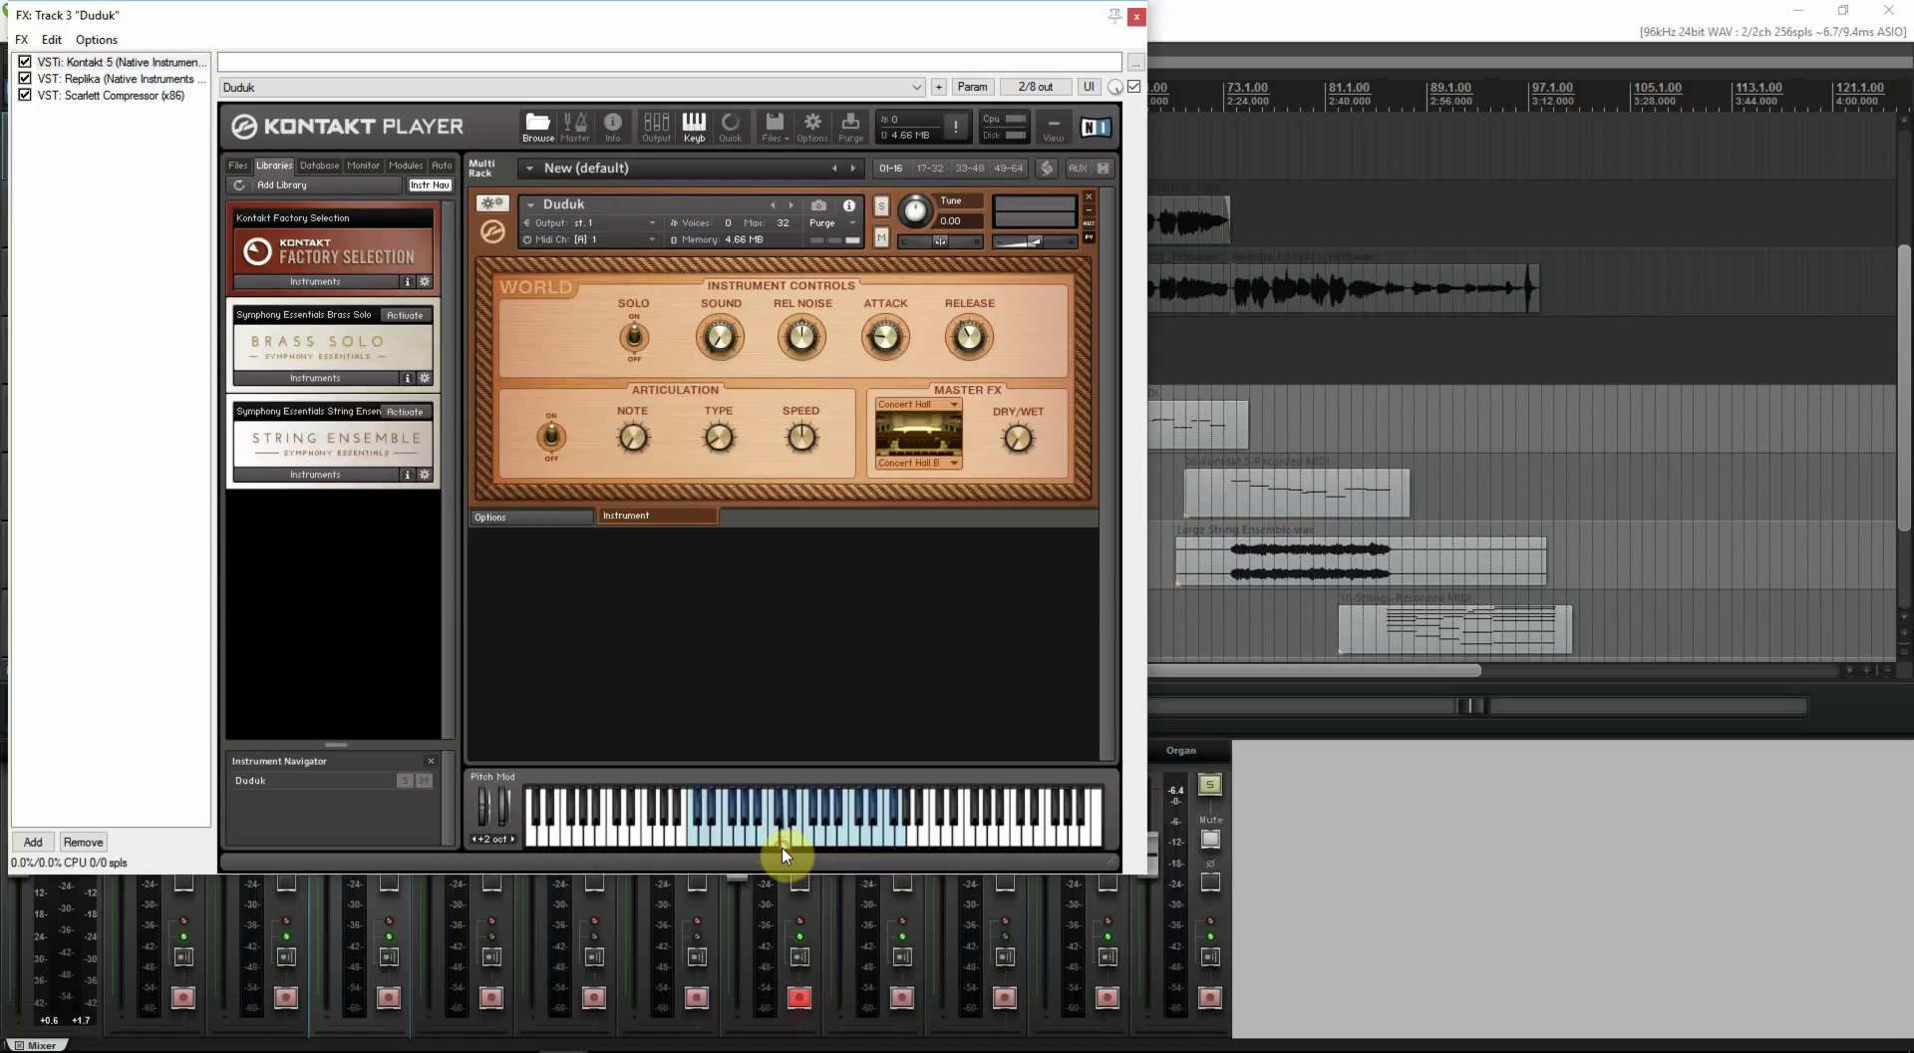
{"action": "left_click", "coordinate": [780, 846]}
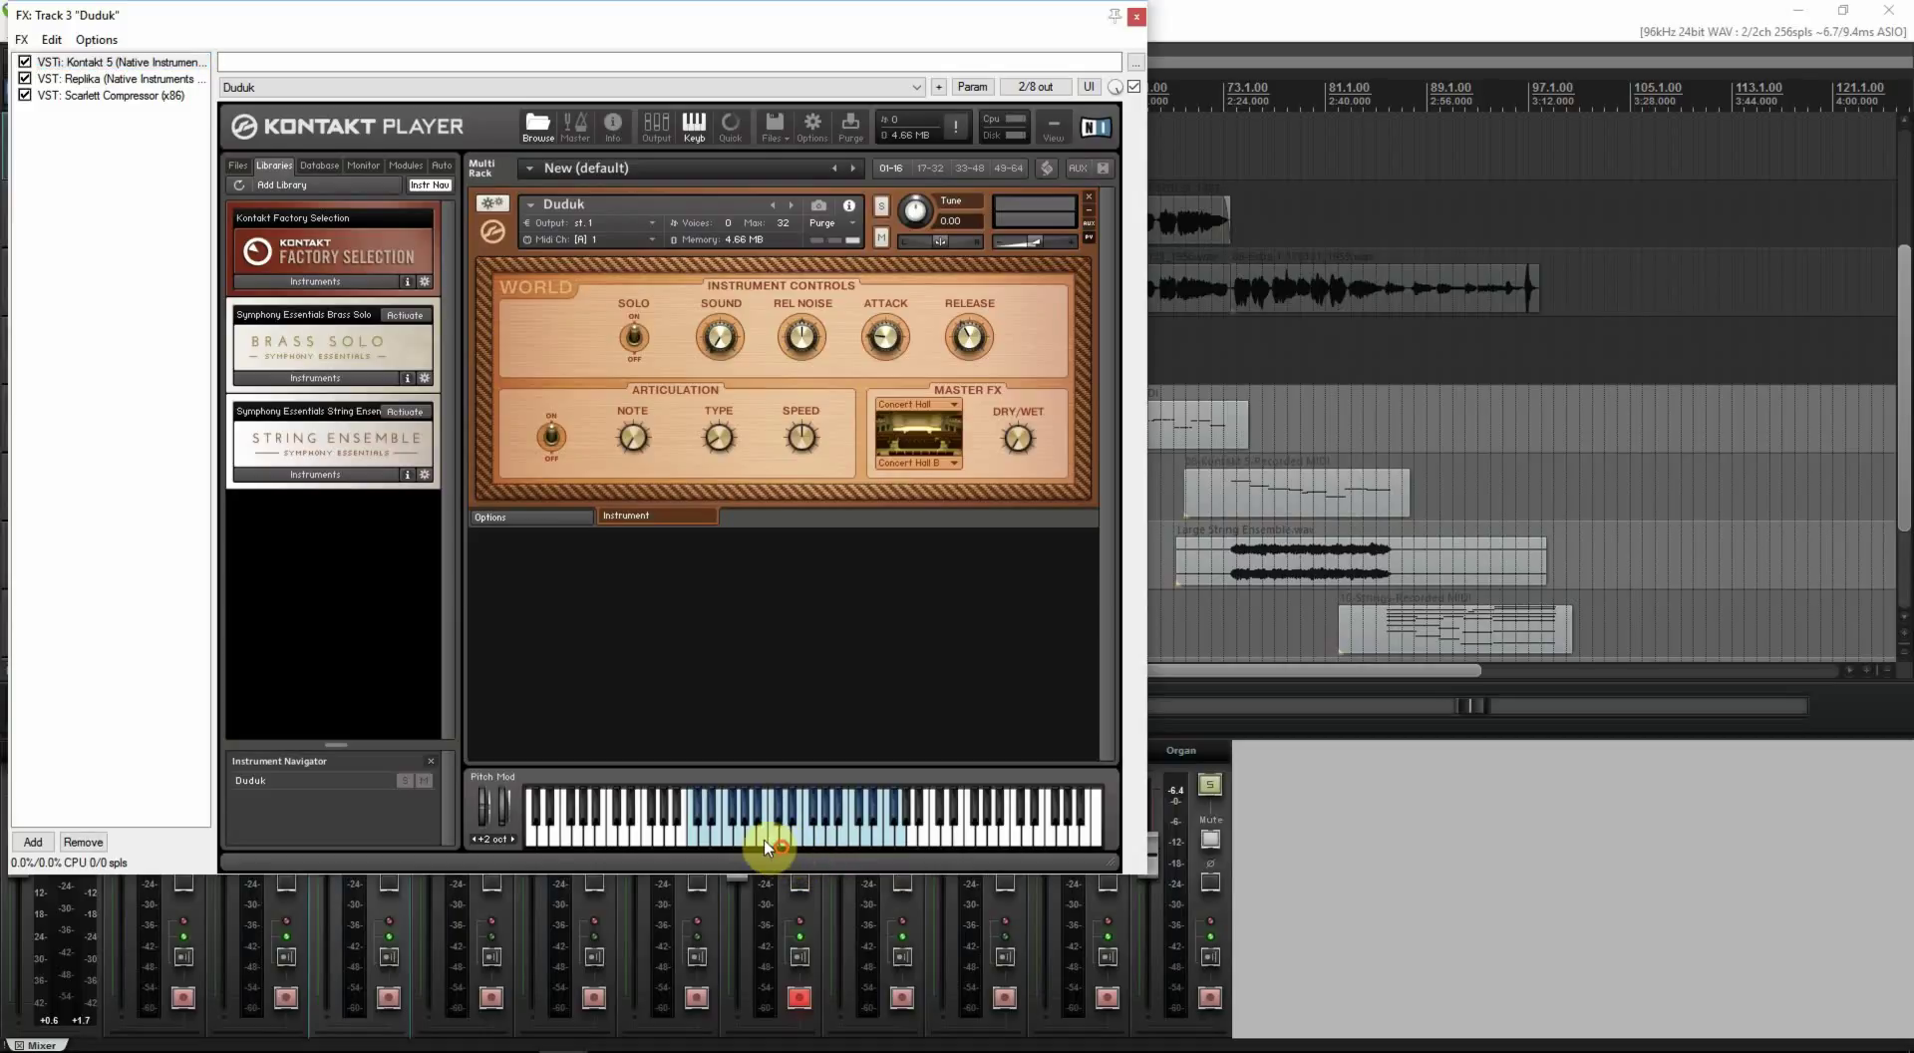
Step: Switch record arming from the Upright Bass to the Duduk track and unmute the Duduk
{"action": "left_click", "coordinate": [800, 995]}
{"action": "left_click_drag", "start_coordinate": [662, 20], "coordinate": [1201, 117]}
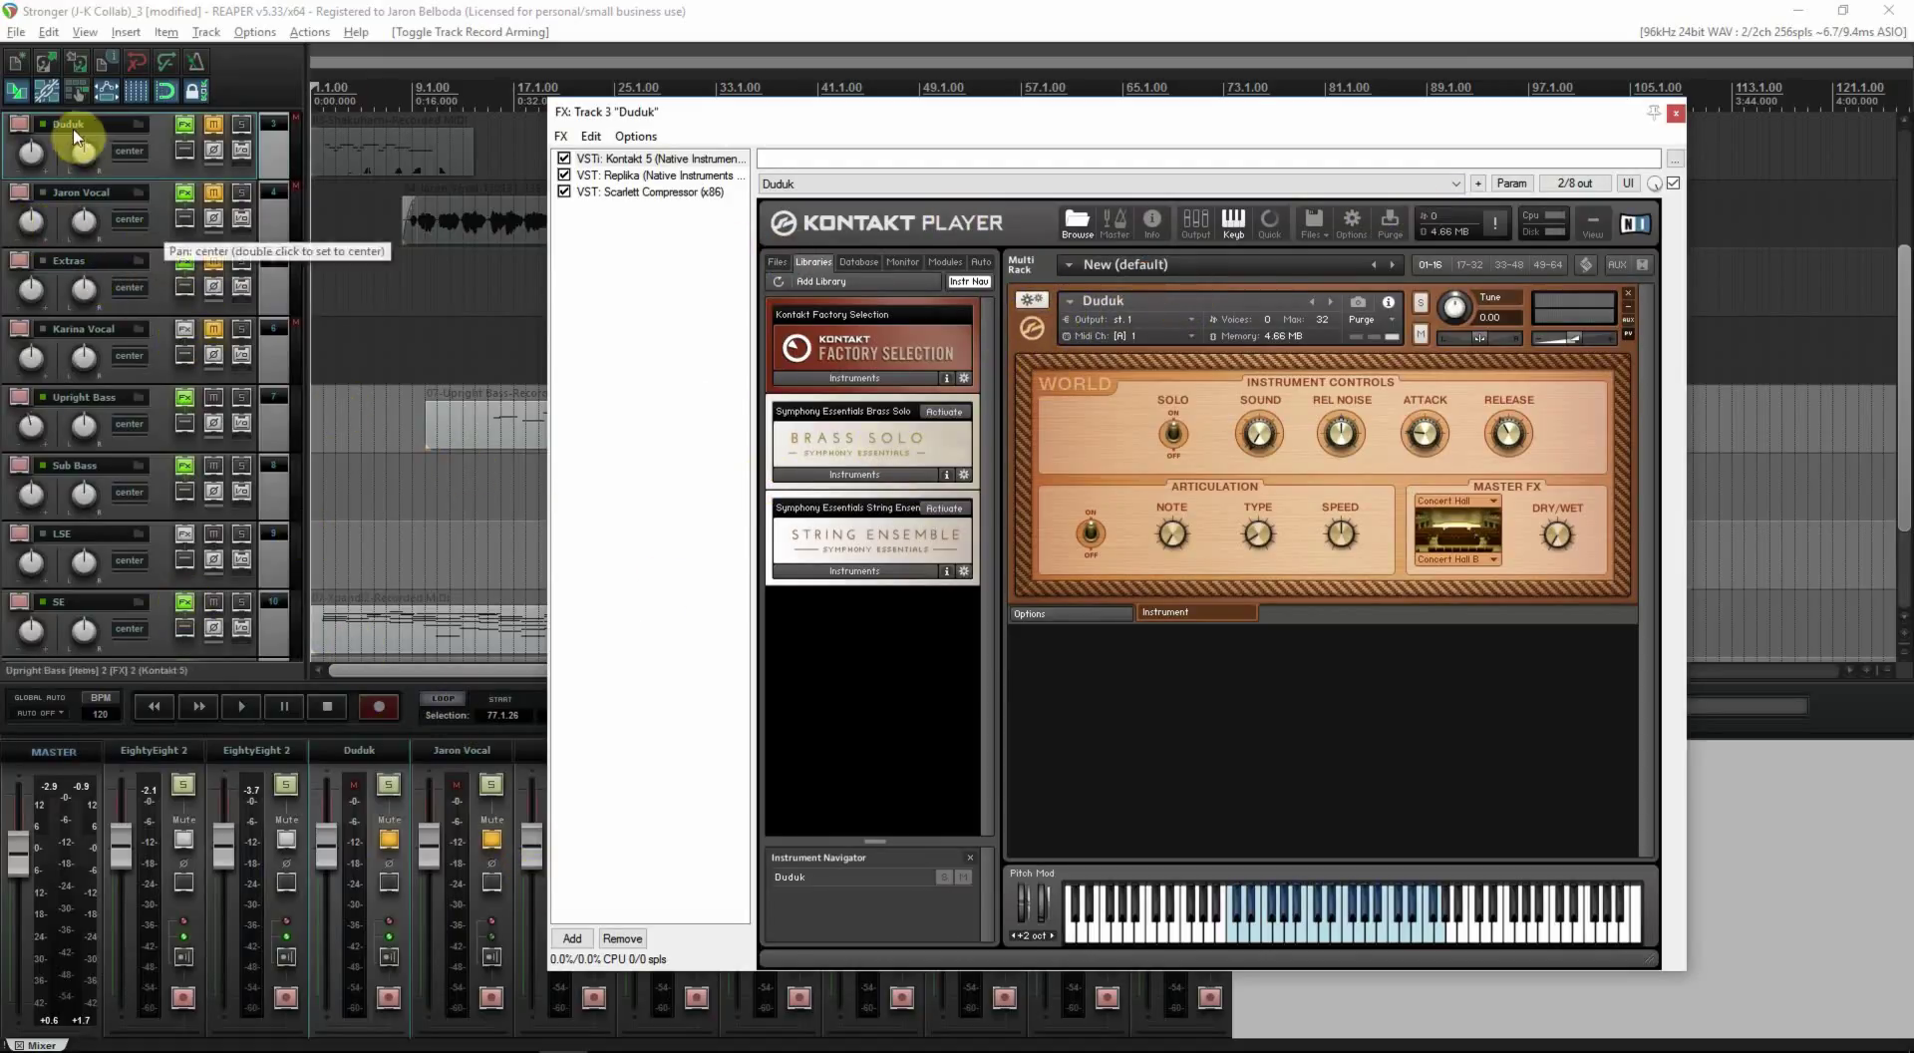
{"action": "left_click", "coordinate": [19, 124]}
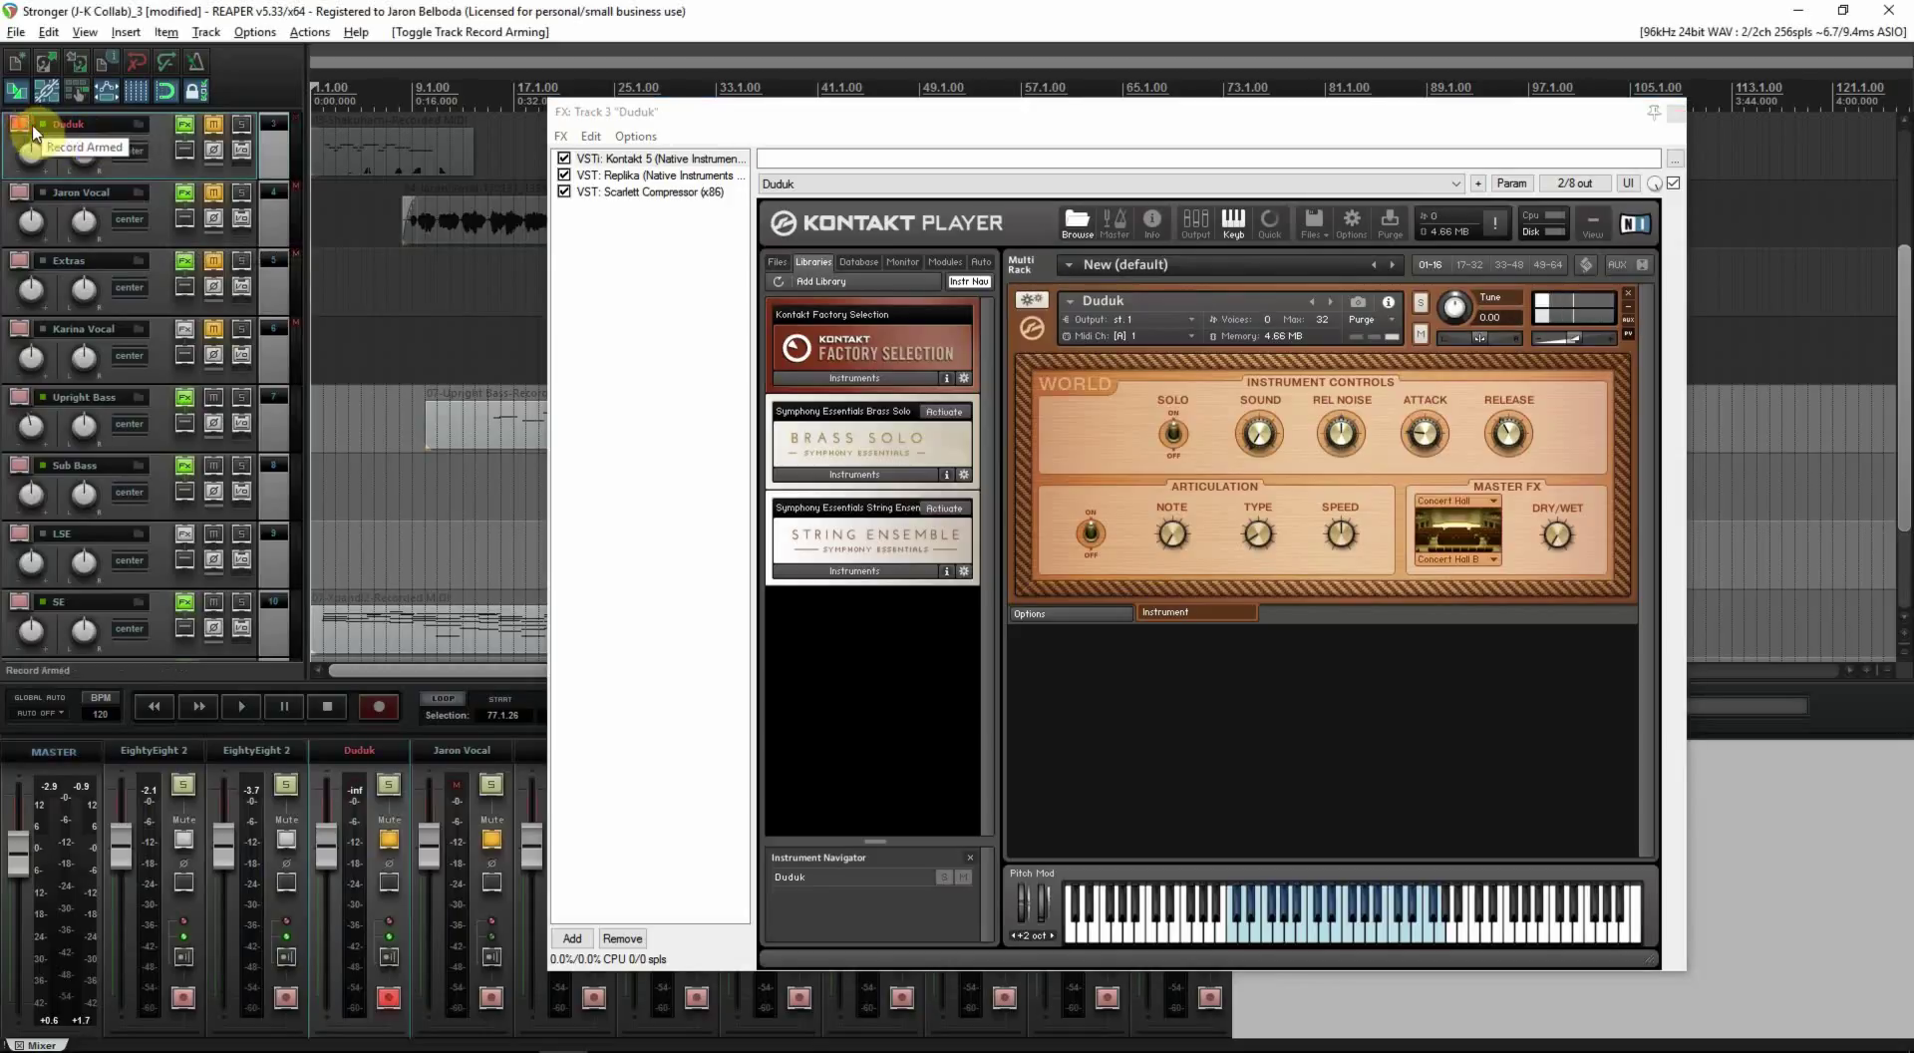
{"action": "left_click", "coordinate": [214, 125]}
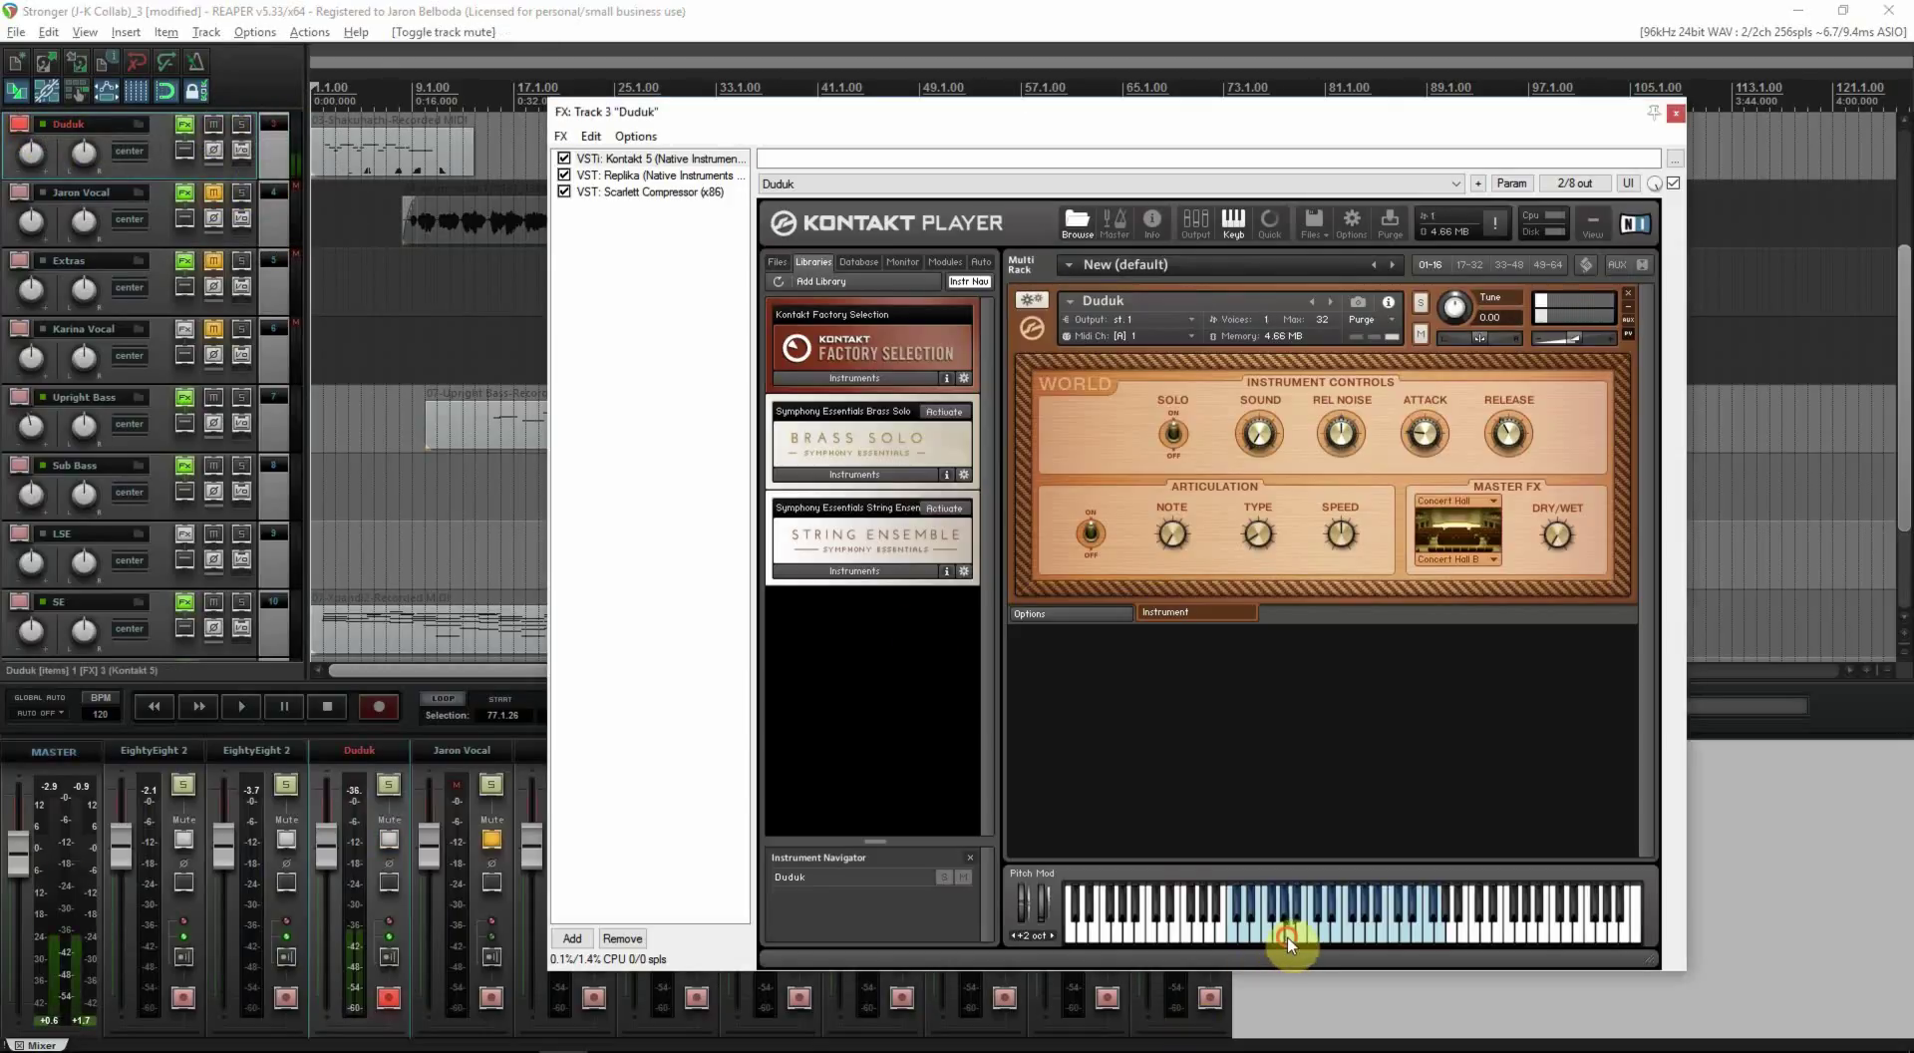
Step: Audition Duduk notes on Kontakt's on-screen keyboard with the track armed and with it disarmed
{"action": "left_click", "coordinate": [1372, 937]}
{"action": "left_click", "coordinate": [19, 123]}
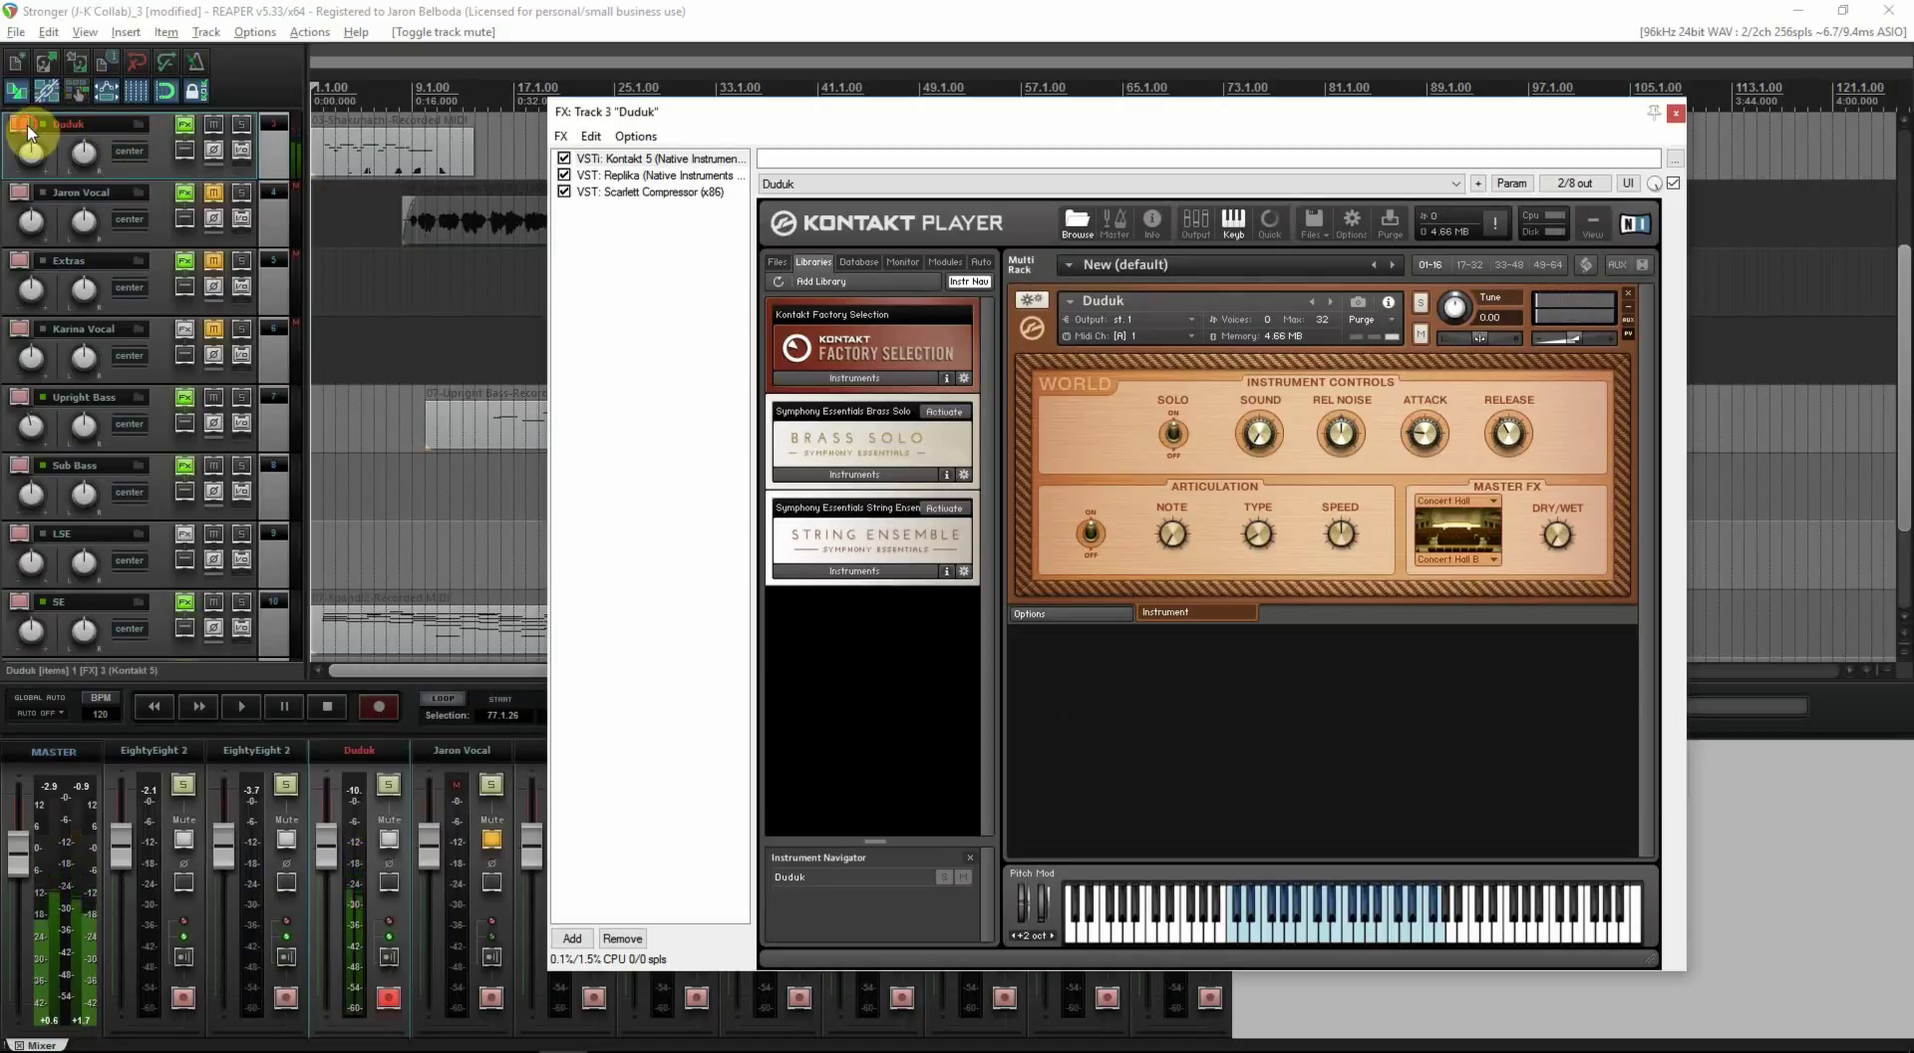
{"action": "left_click", "coordinate": [1282, 935]}
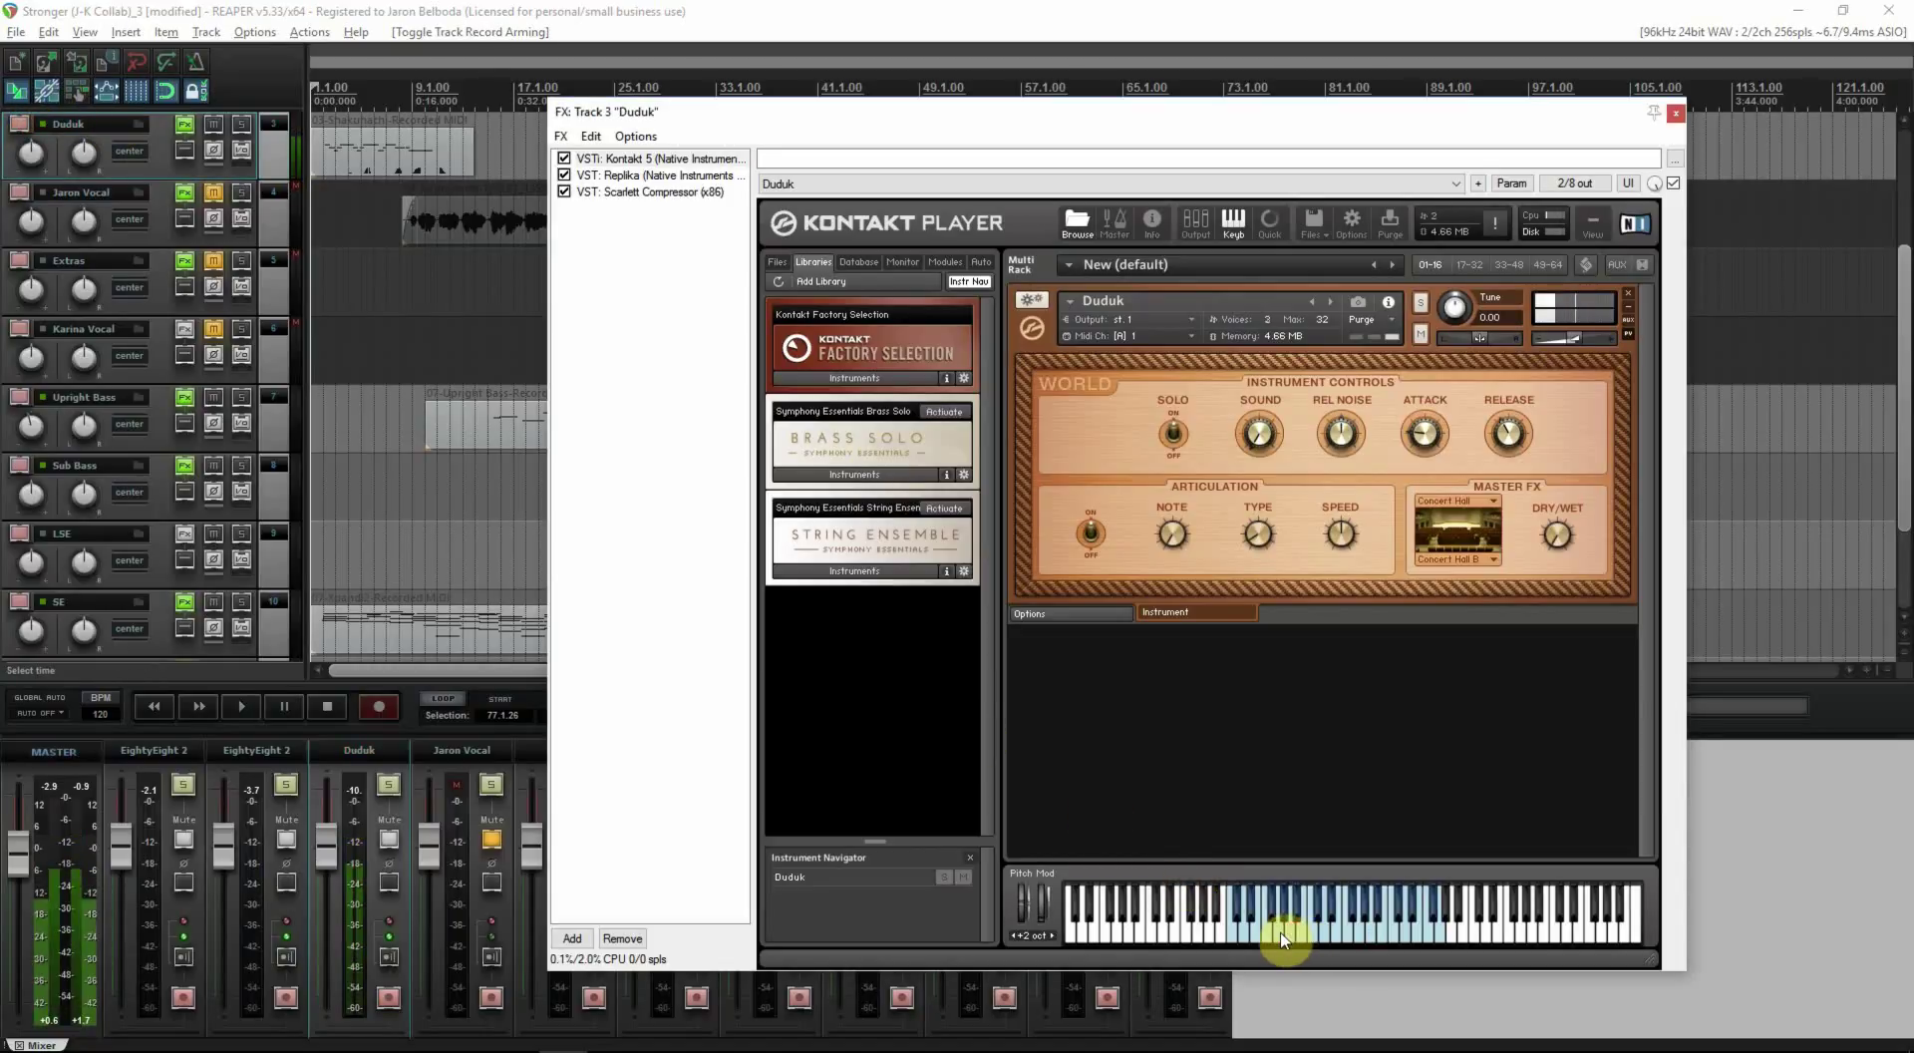
{"action": "left_click", "coordinate": [1337, 937]}
{"action": "left_click", "coordinate": [1295, 932]}
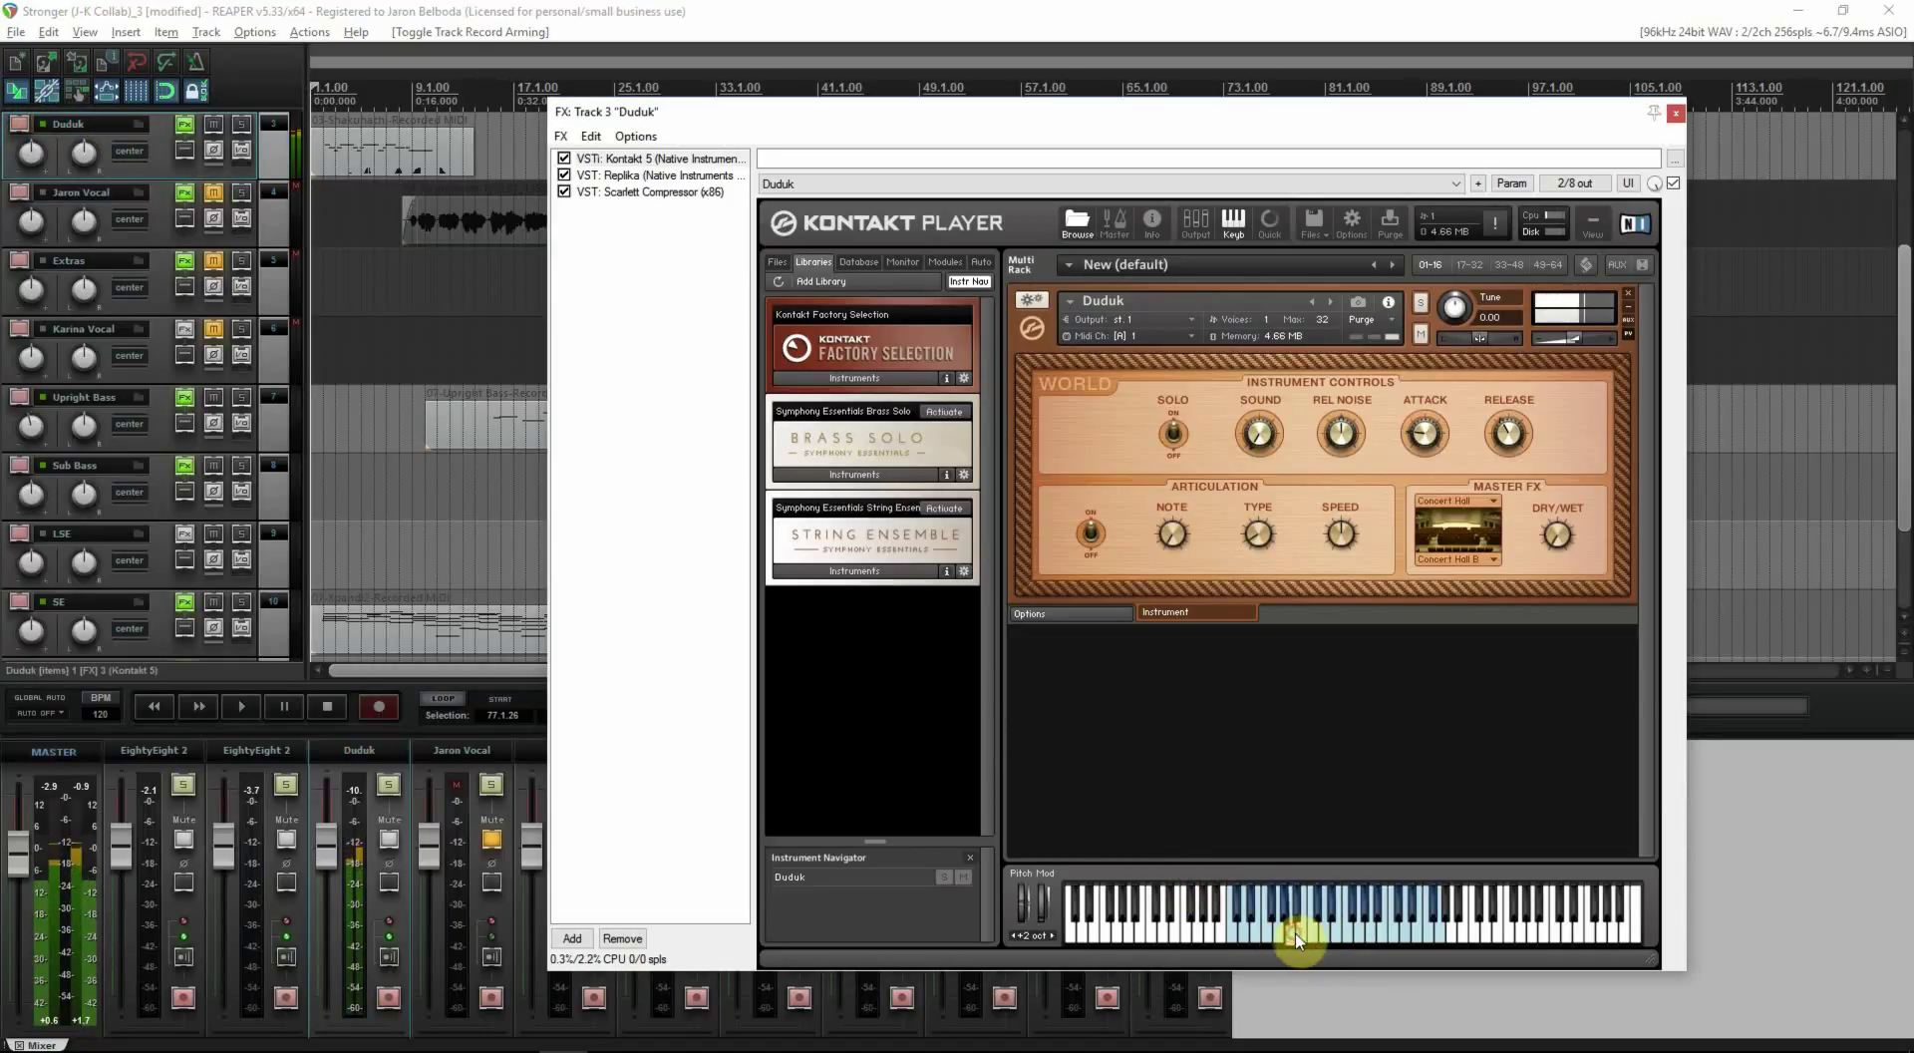
{"action": "left_click", "coordinate": [1322, 935]}
Step: Arm the Duduk track for recording again, and save the project with the FX chain closed
{"action": "left_click", "coordinate": [19, 123]}
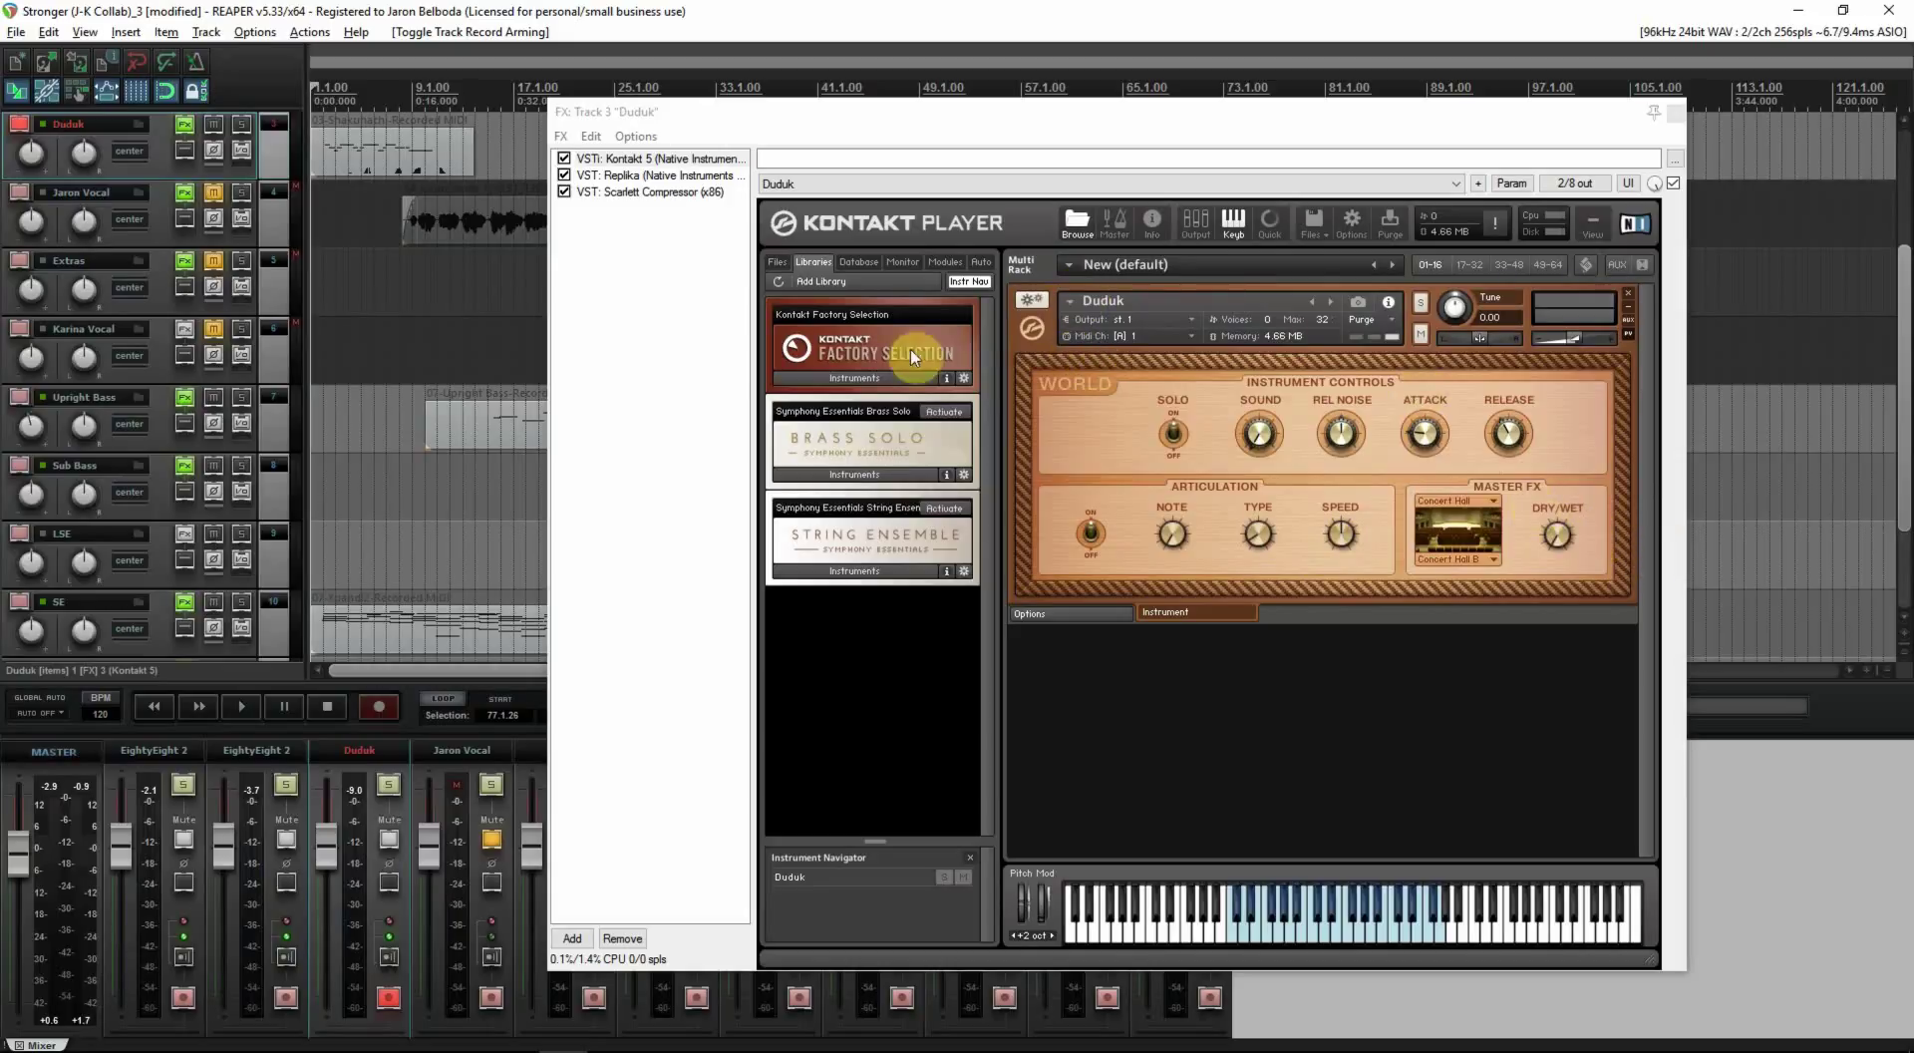
{"action": "left_click", "coordinate": [1675, 115]}
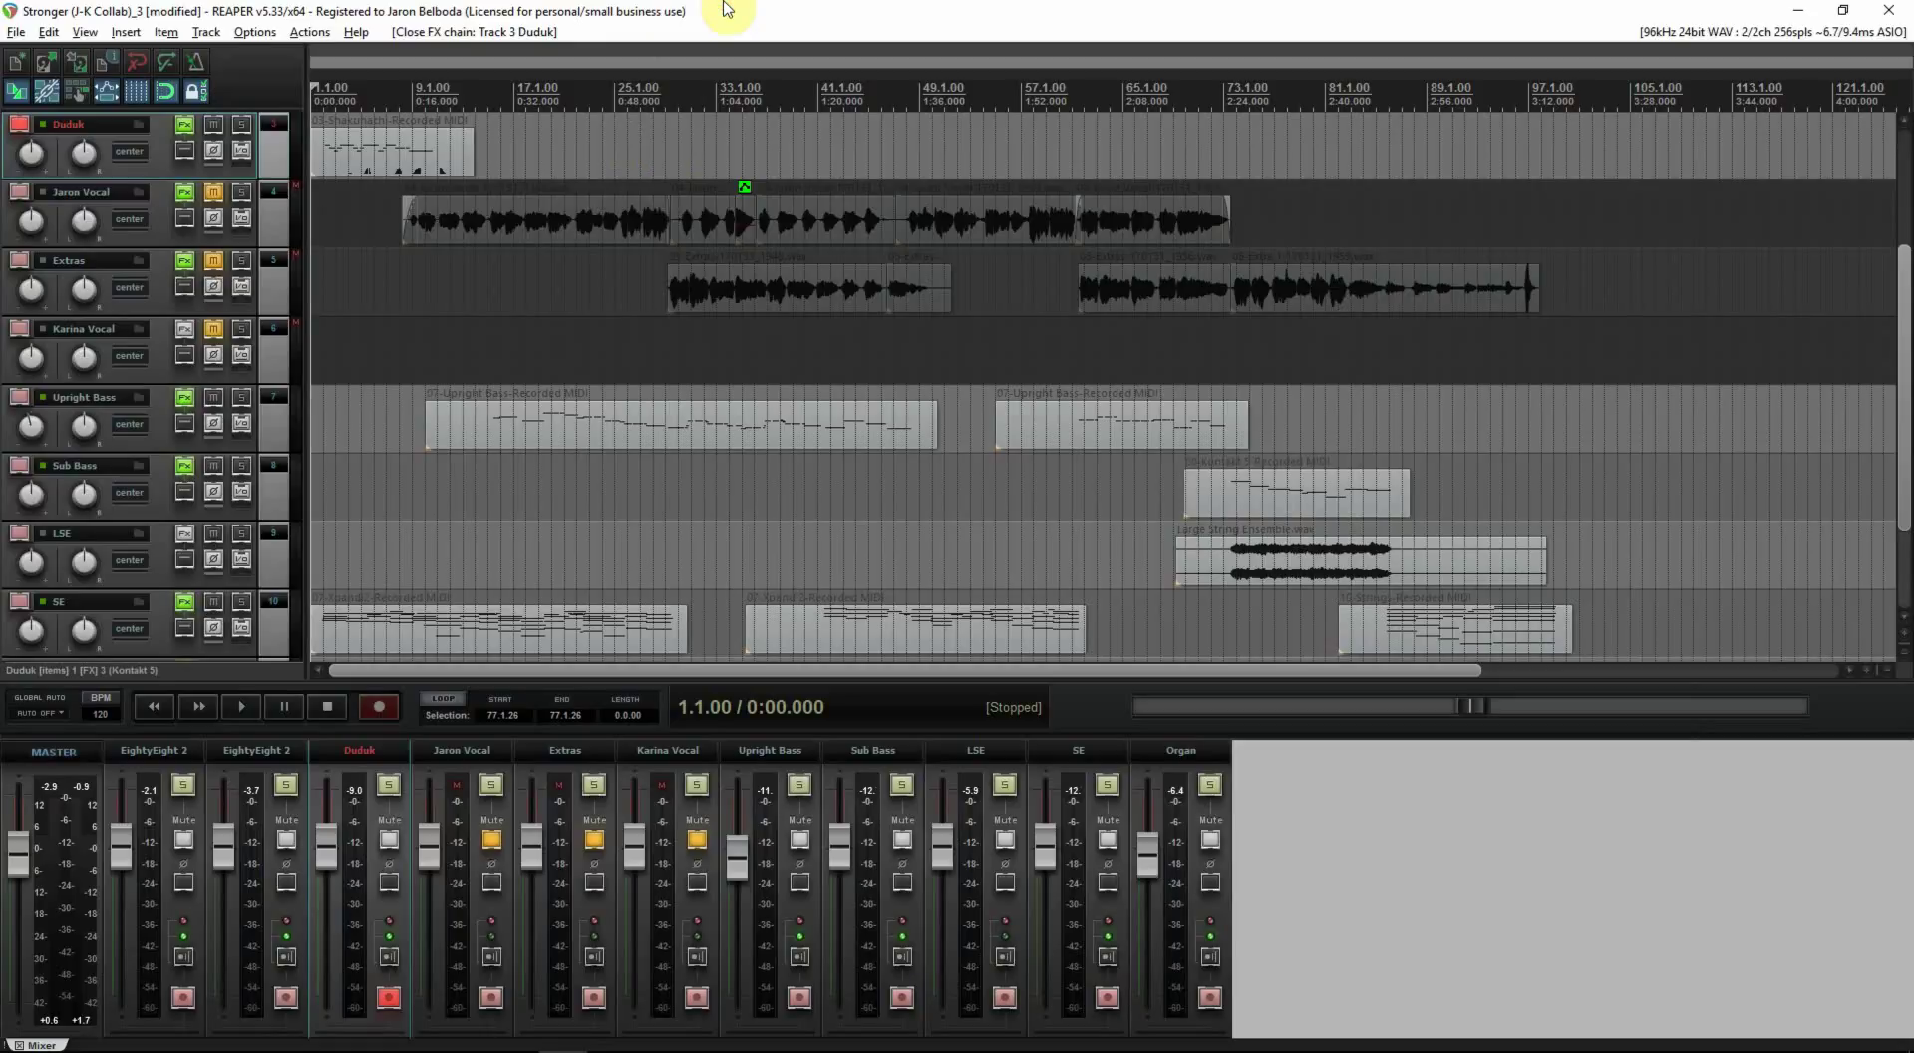
{"action": "key", "text": "ctrl+s"}
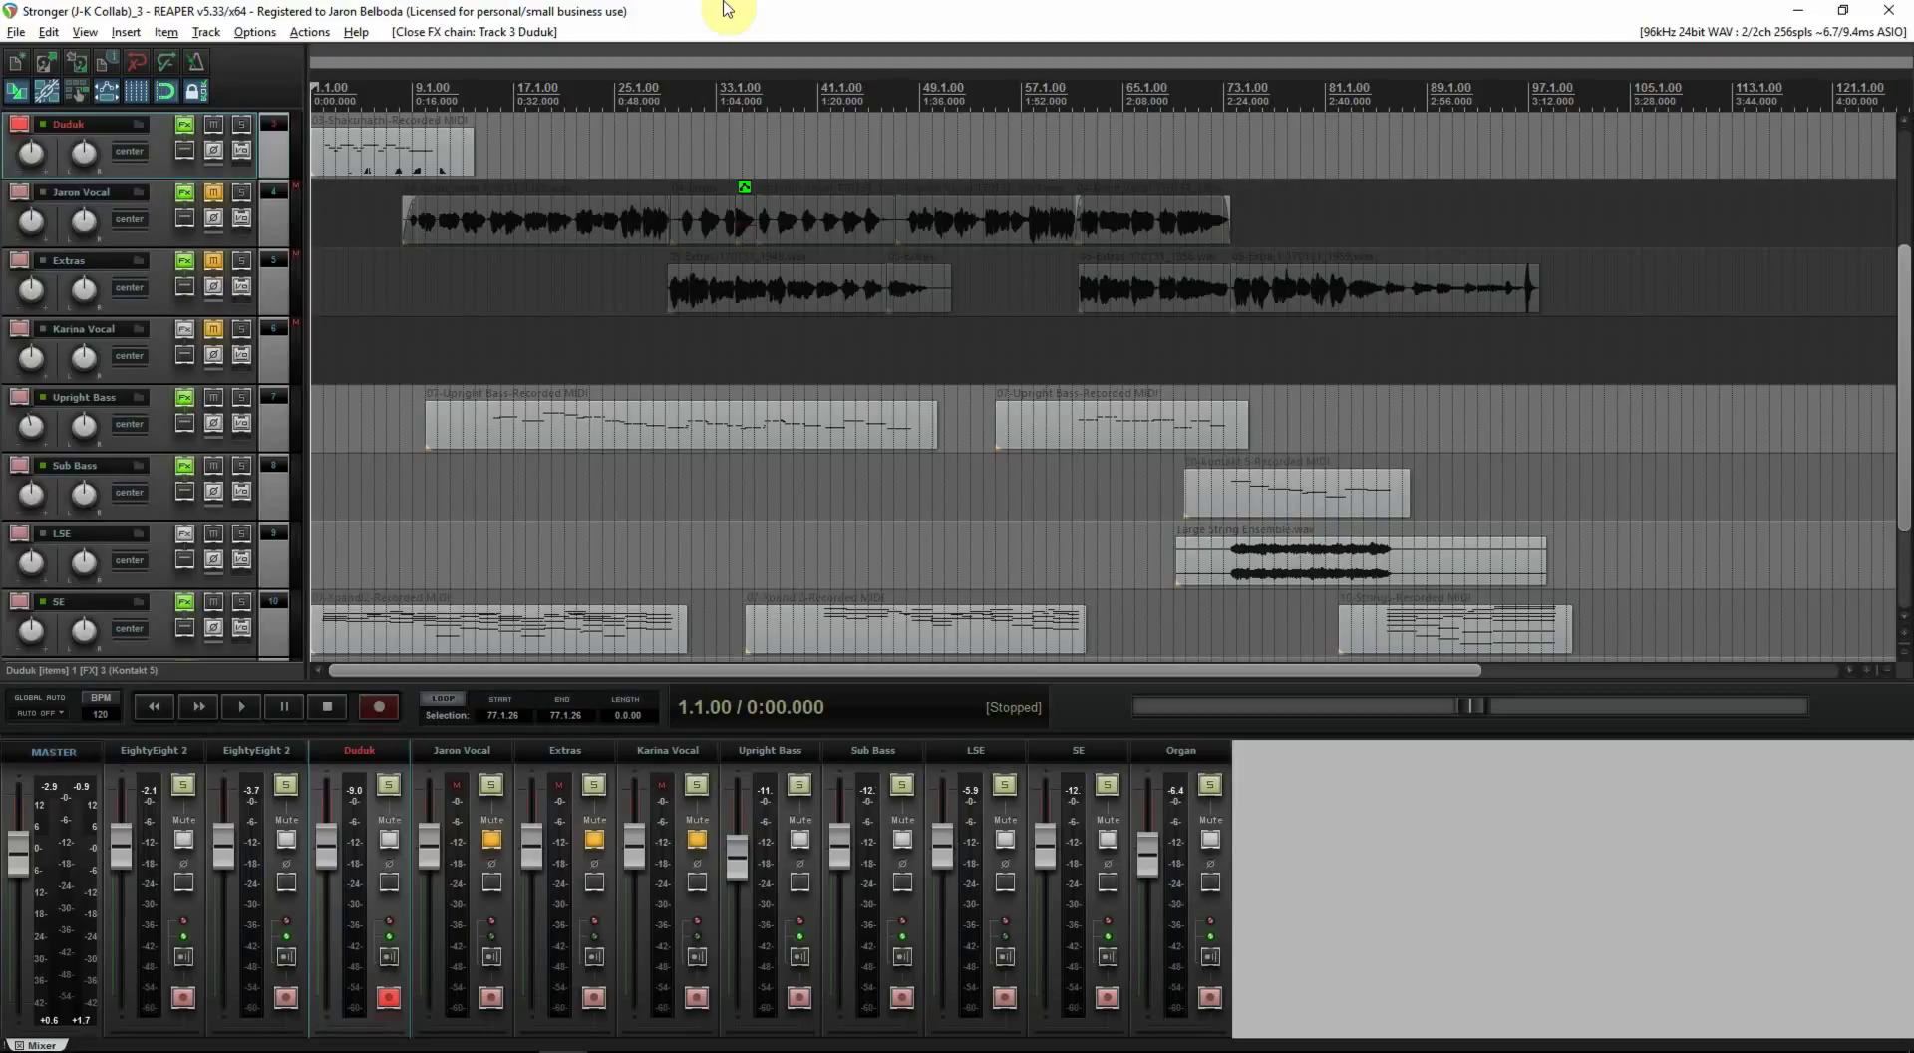
Step: Mute the Shakuhachi recorded MIDI item on the Duduk track while keeping the track itself unmuted
{"action": "left_click", "coordinate": [213, 123]}
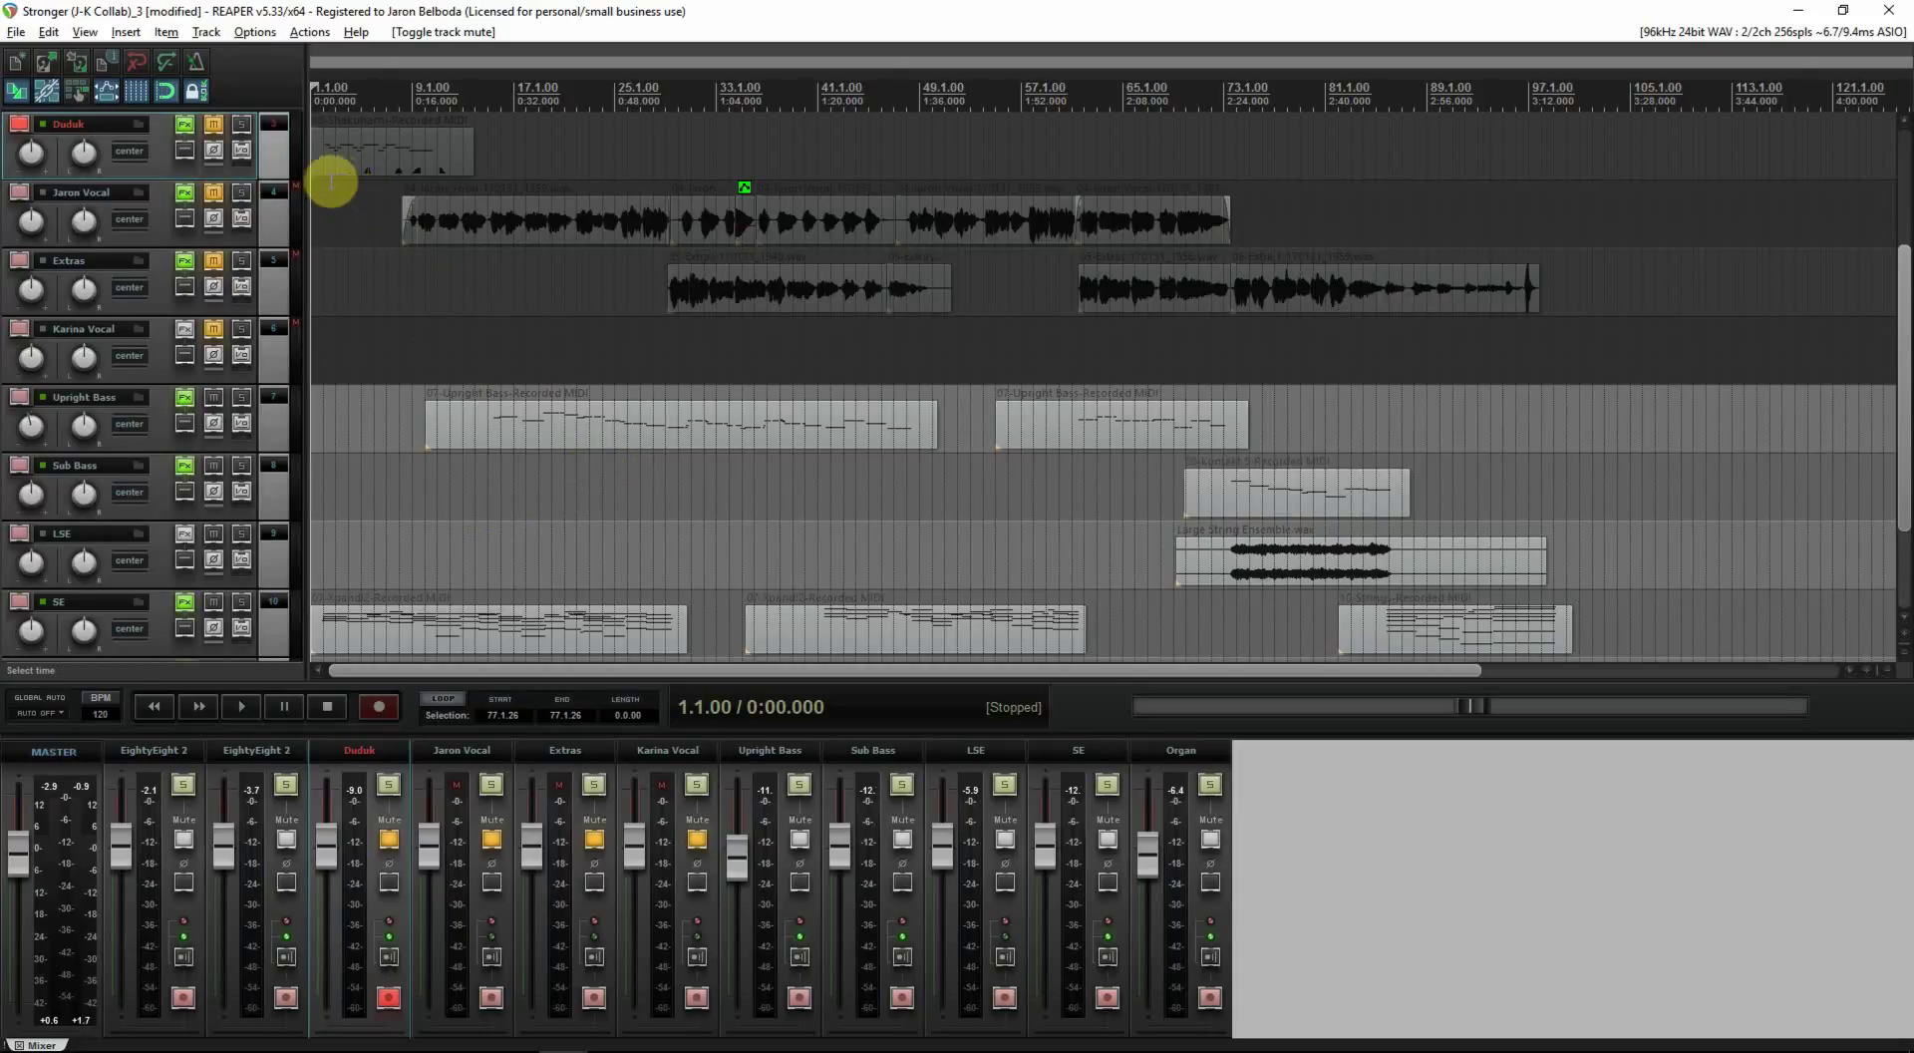
{"action": "left_click", "coordinate": [213, 127]}
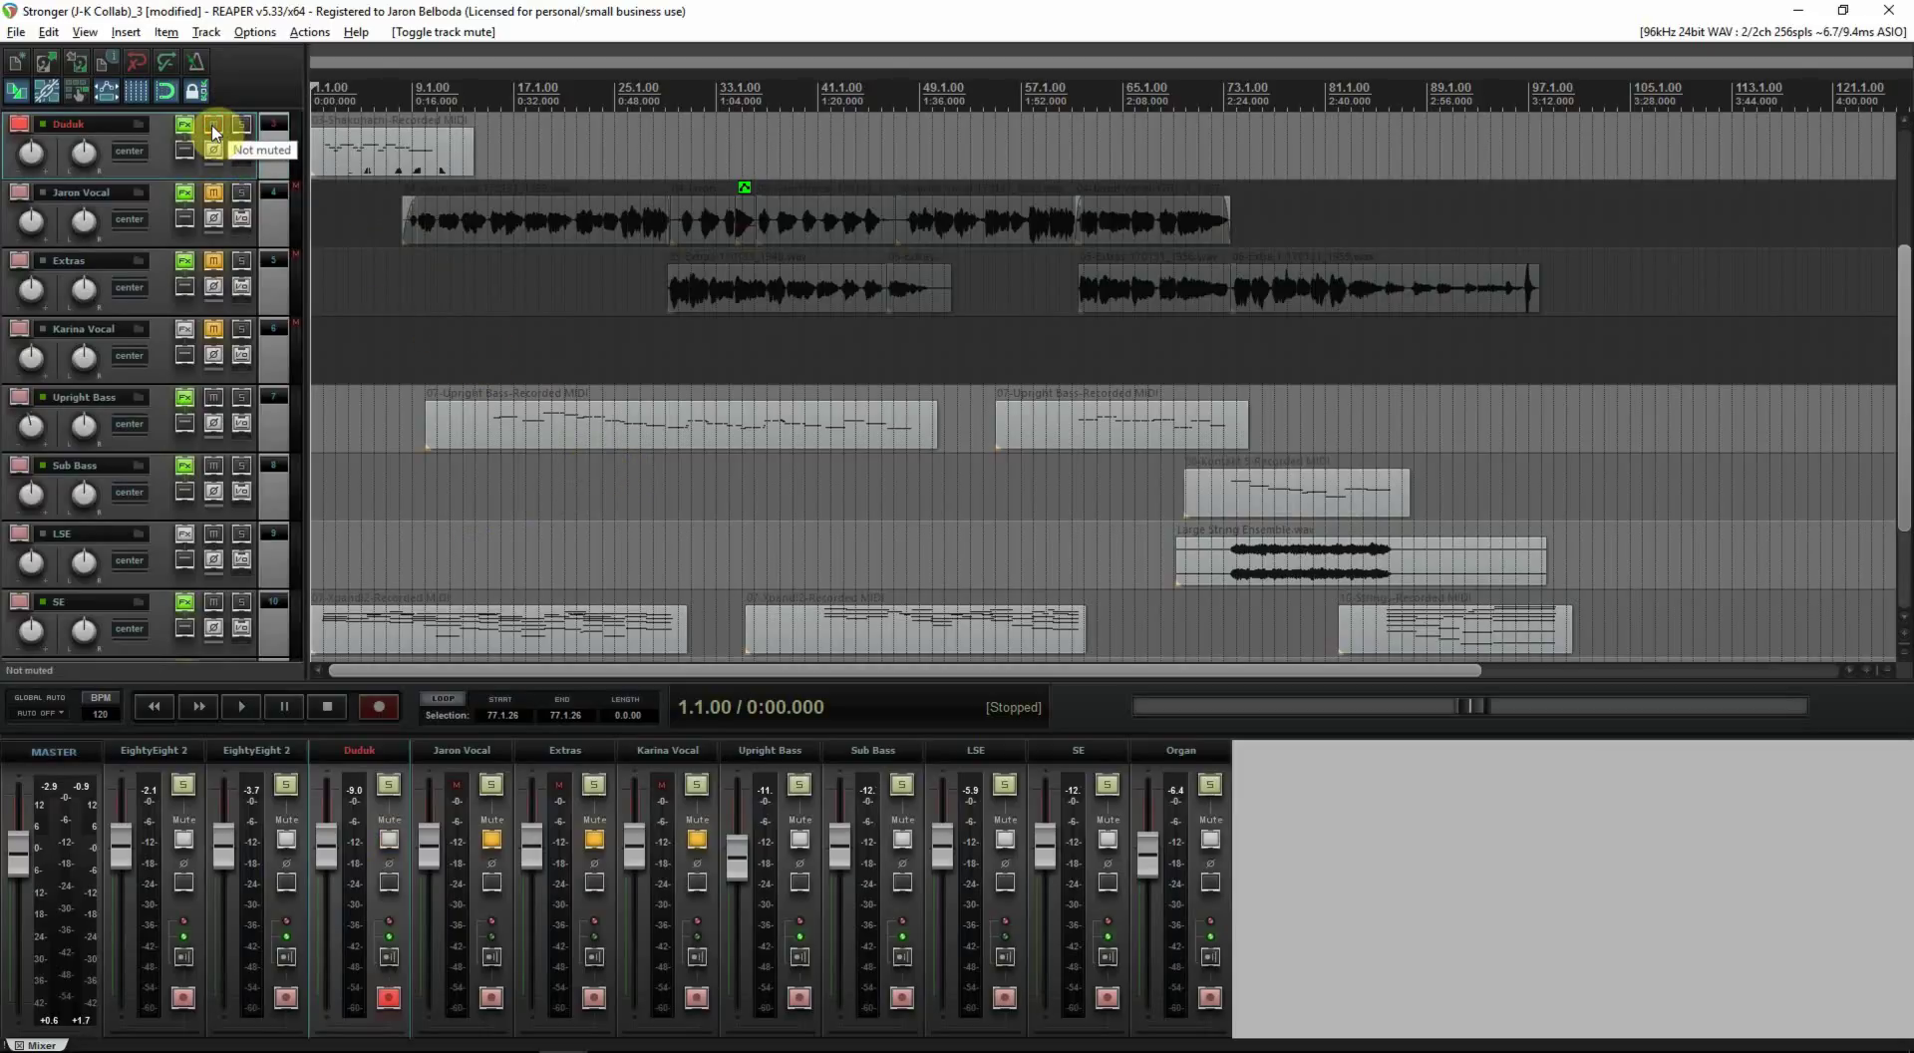
{"action": "right_click", "coordinate": [398, 162]}
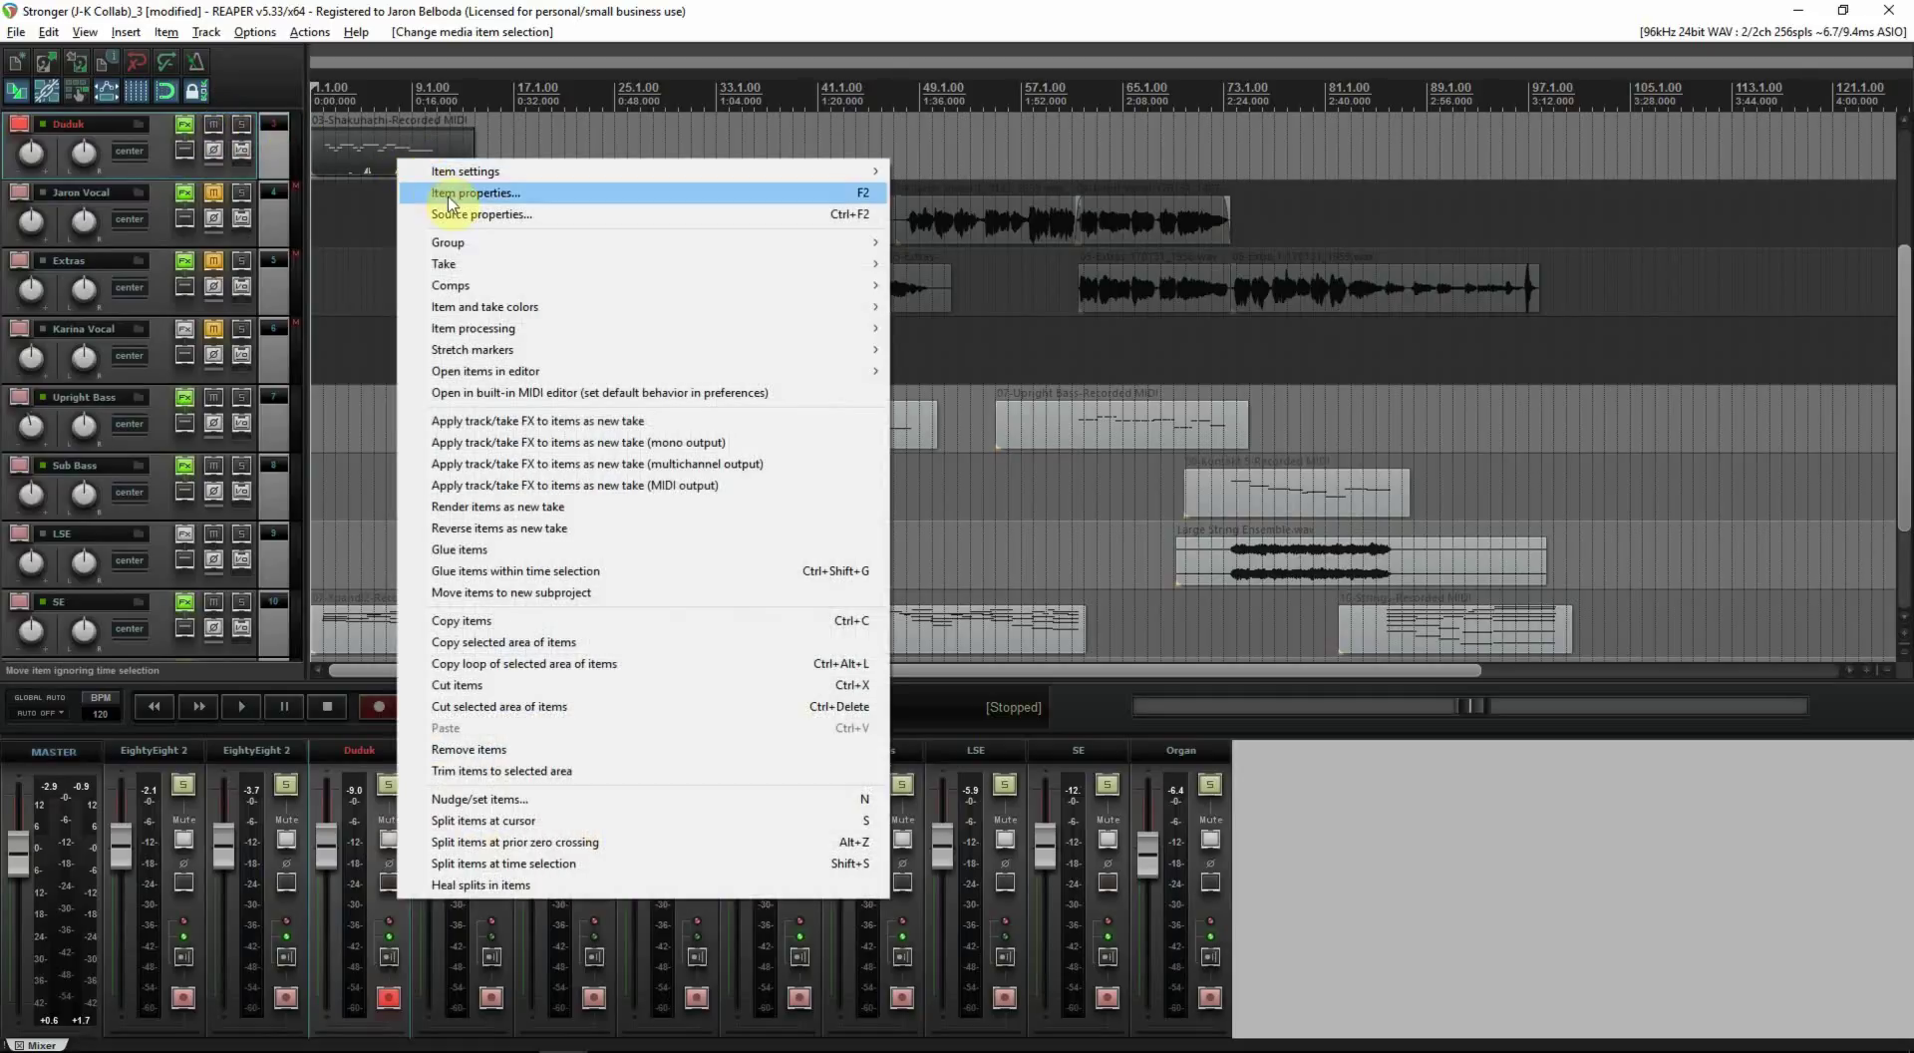
{"action": "mouse_move", "coordinate": [494, 174]}
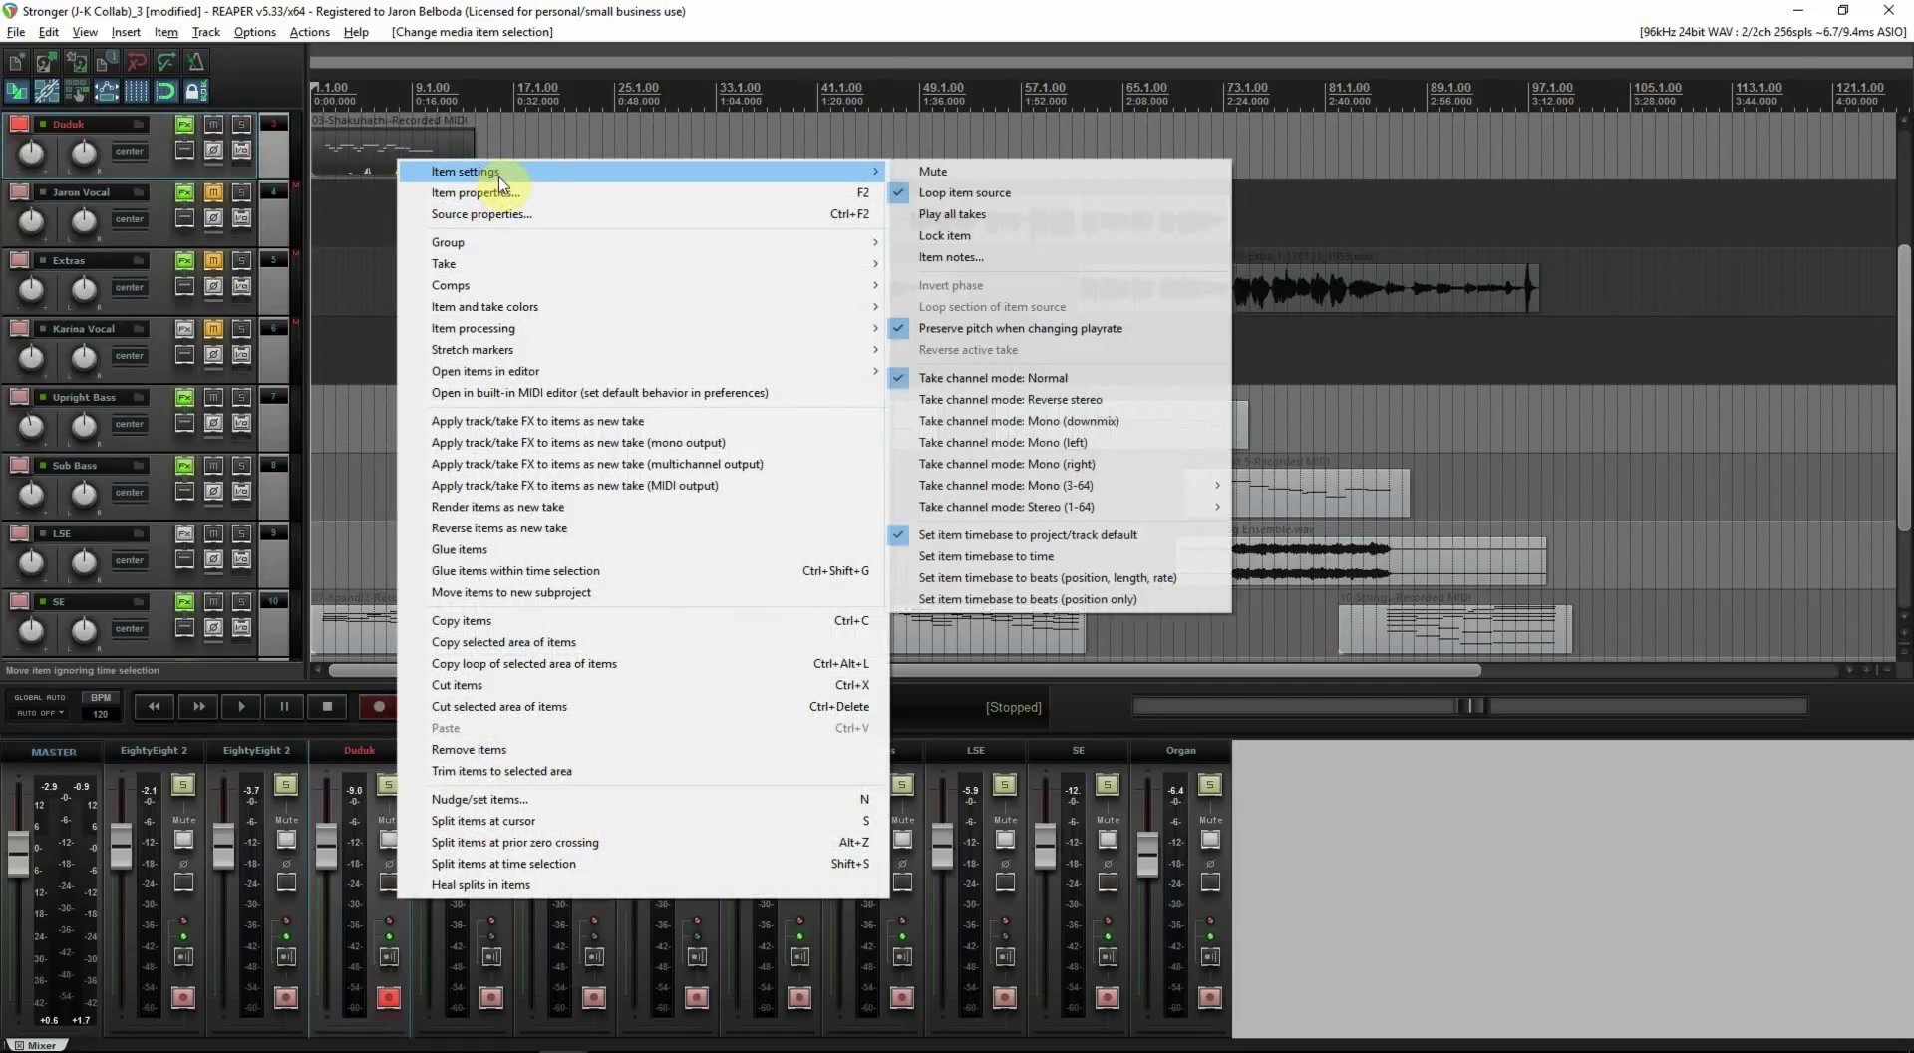
{"action": "left_click", "coordinate": [922, 173]}
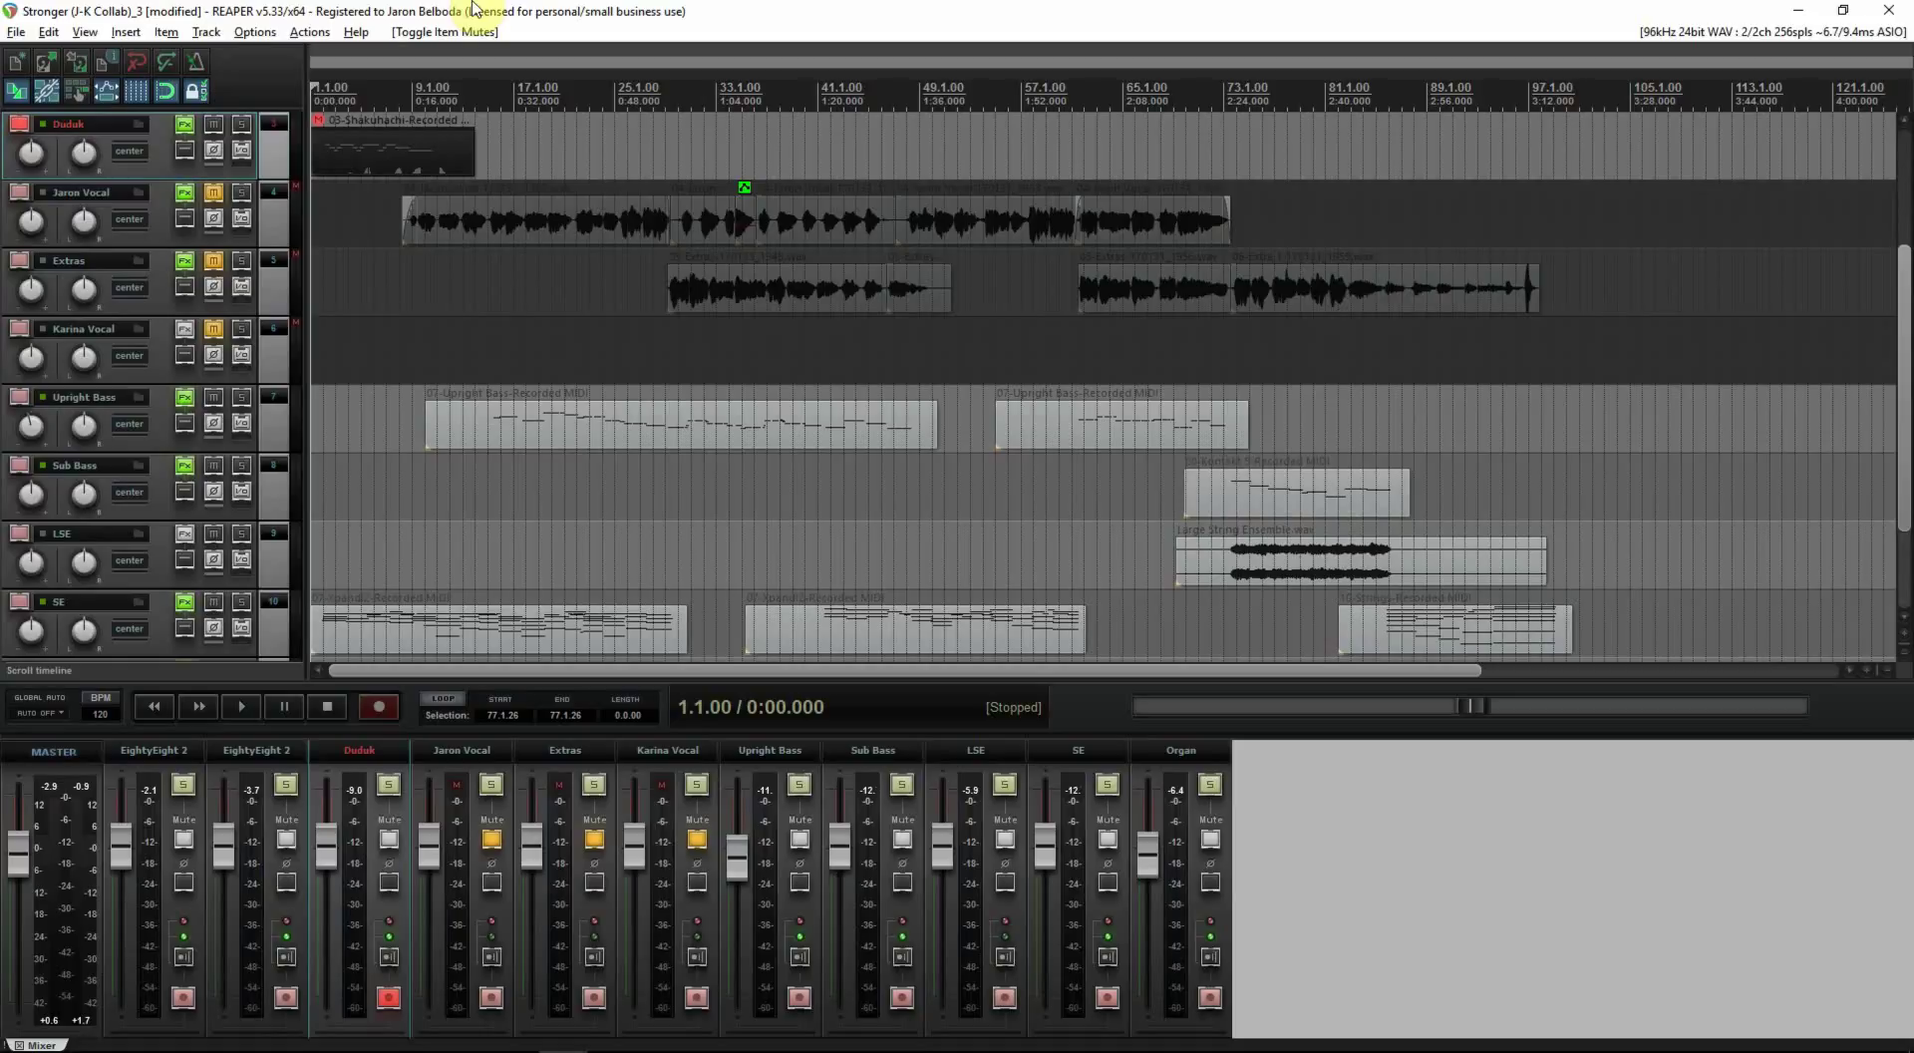
Step: Play the project from the start with the Duduk track armed, and open the Duduk's FX chain during playback
{"action": "key", "text": "space"}
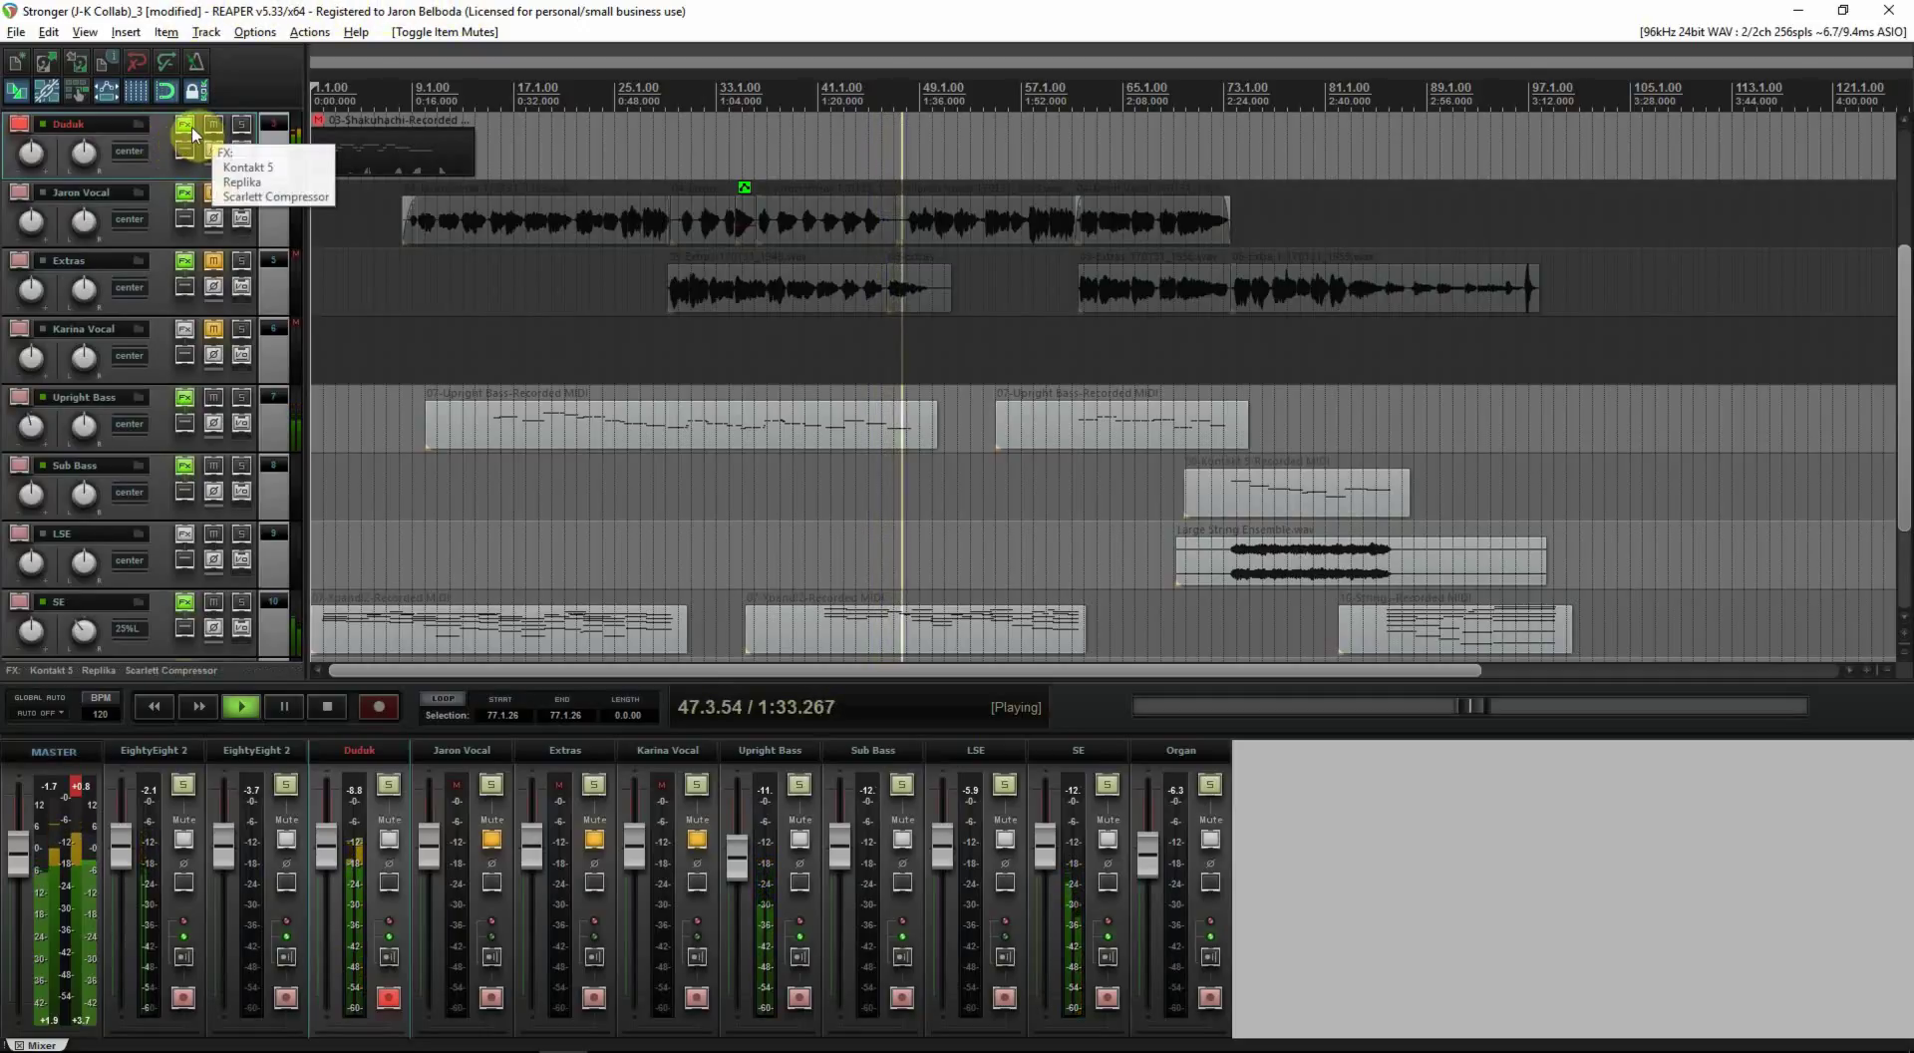
{"action": "mouse_move", "coordinate": [179, 137]}
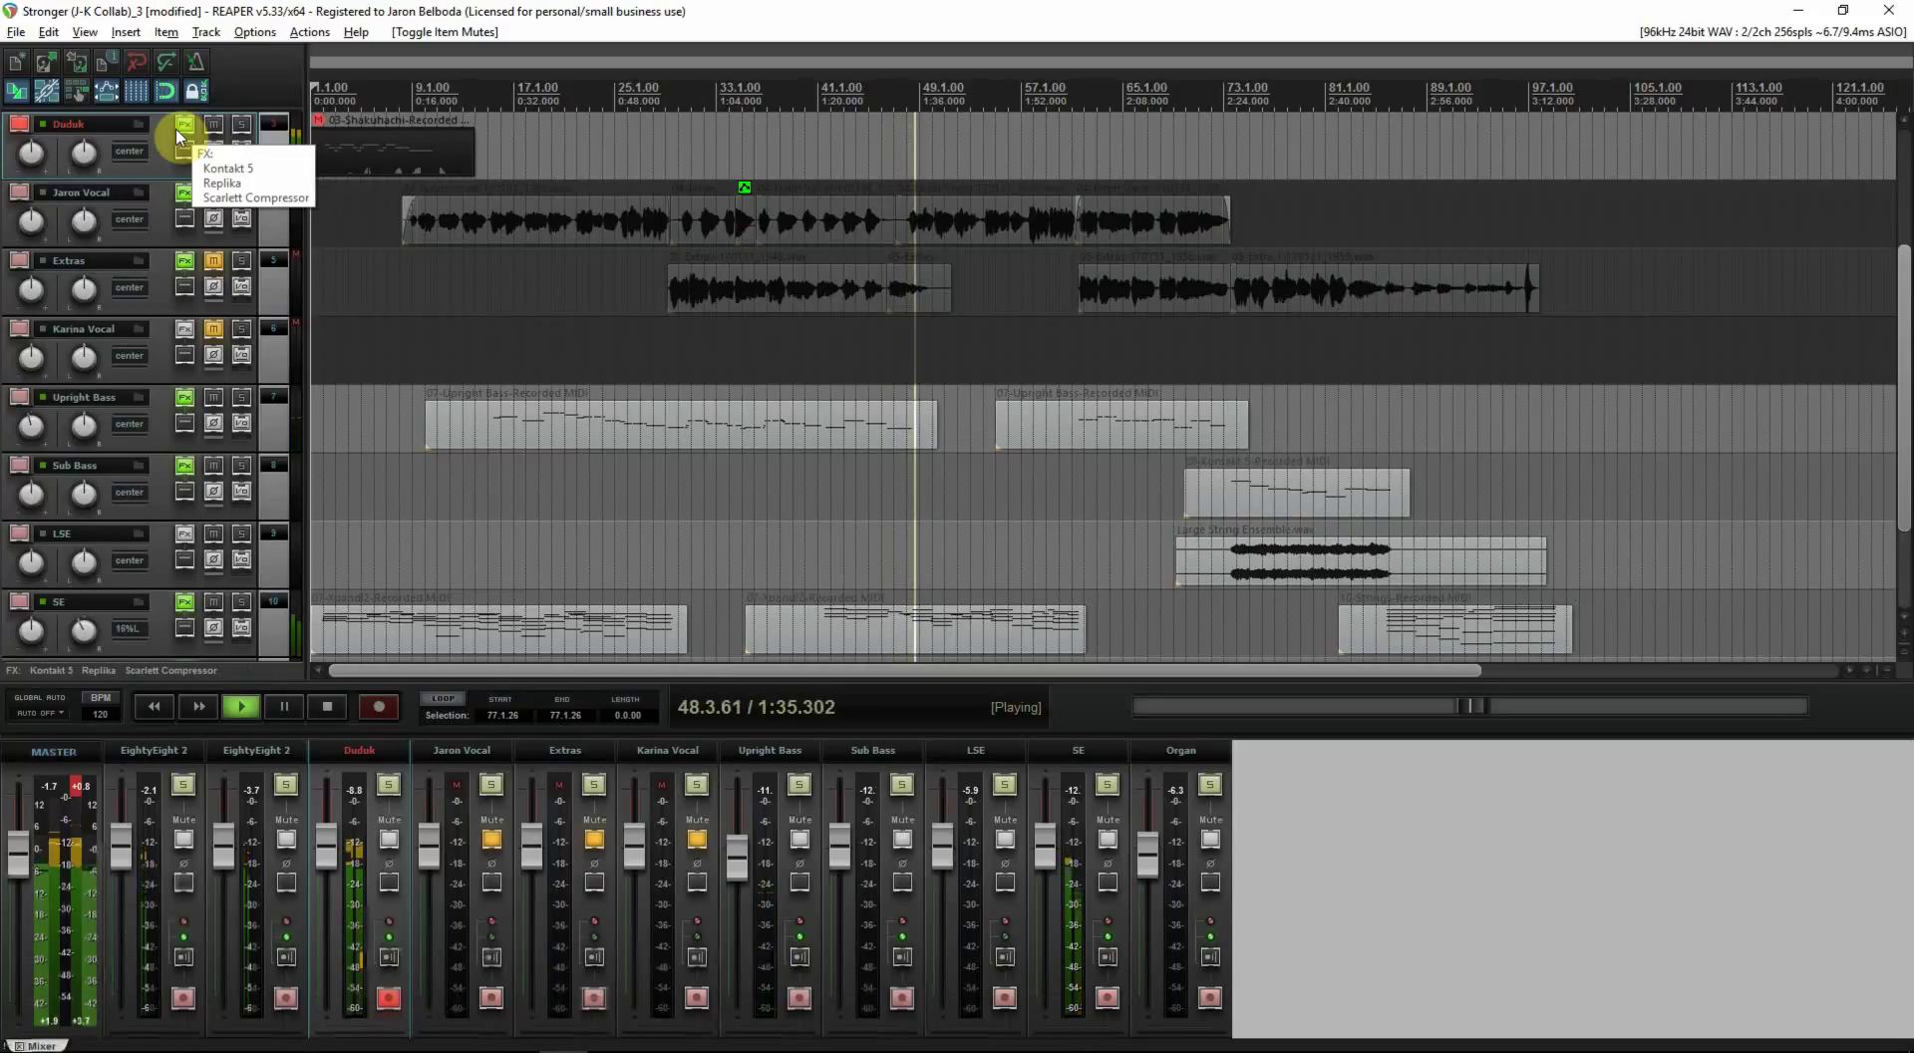
{"action": "left_click", "coordinate": [182, 125]}
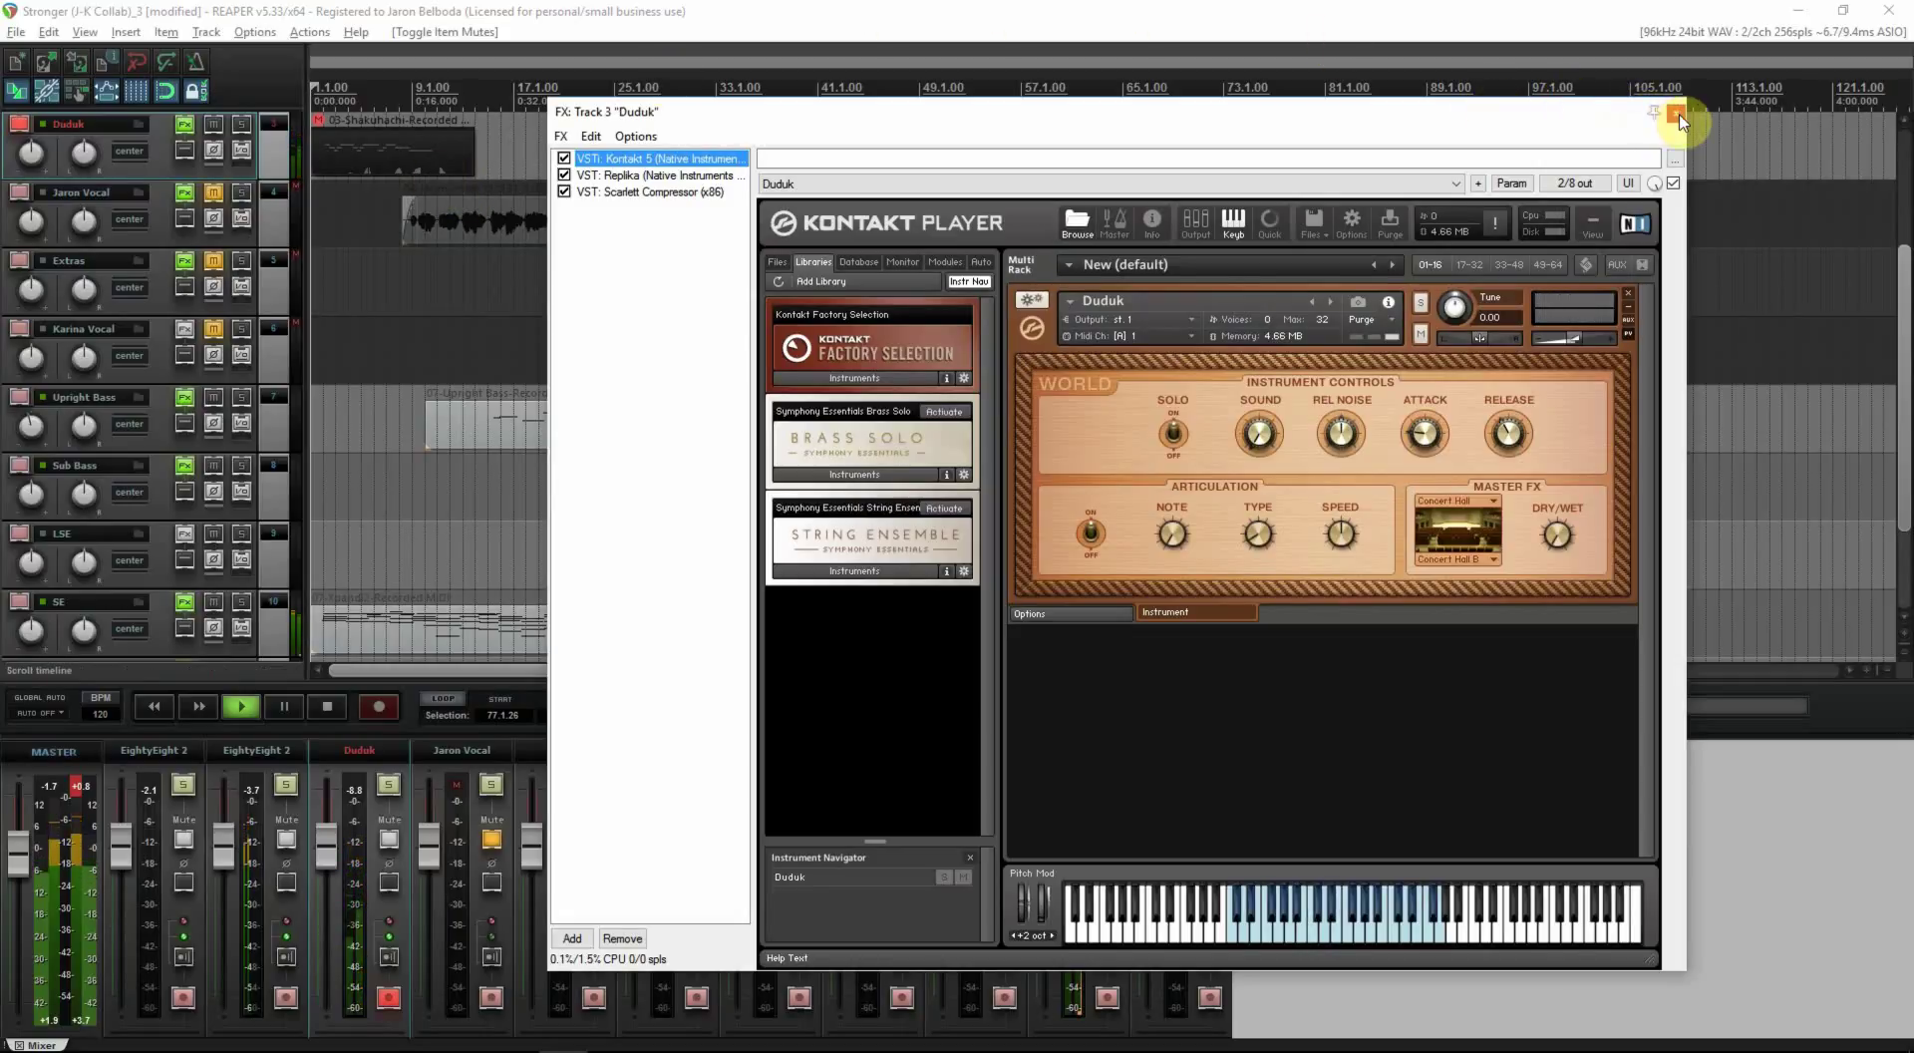
Step: Mute the LSE and Sub Bass tracks during playback, moving the Duduk FX window out of the way and back
{"action": "left_click_drag", "start_coordinate": [1556, 128], "coordinate": [825, 47]}
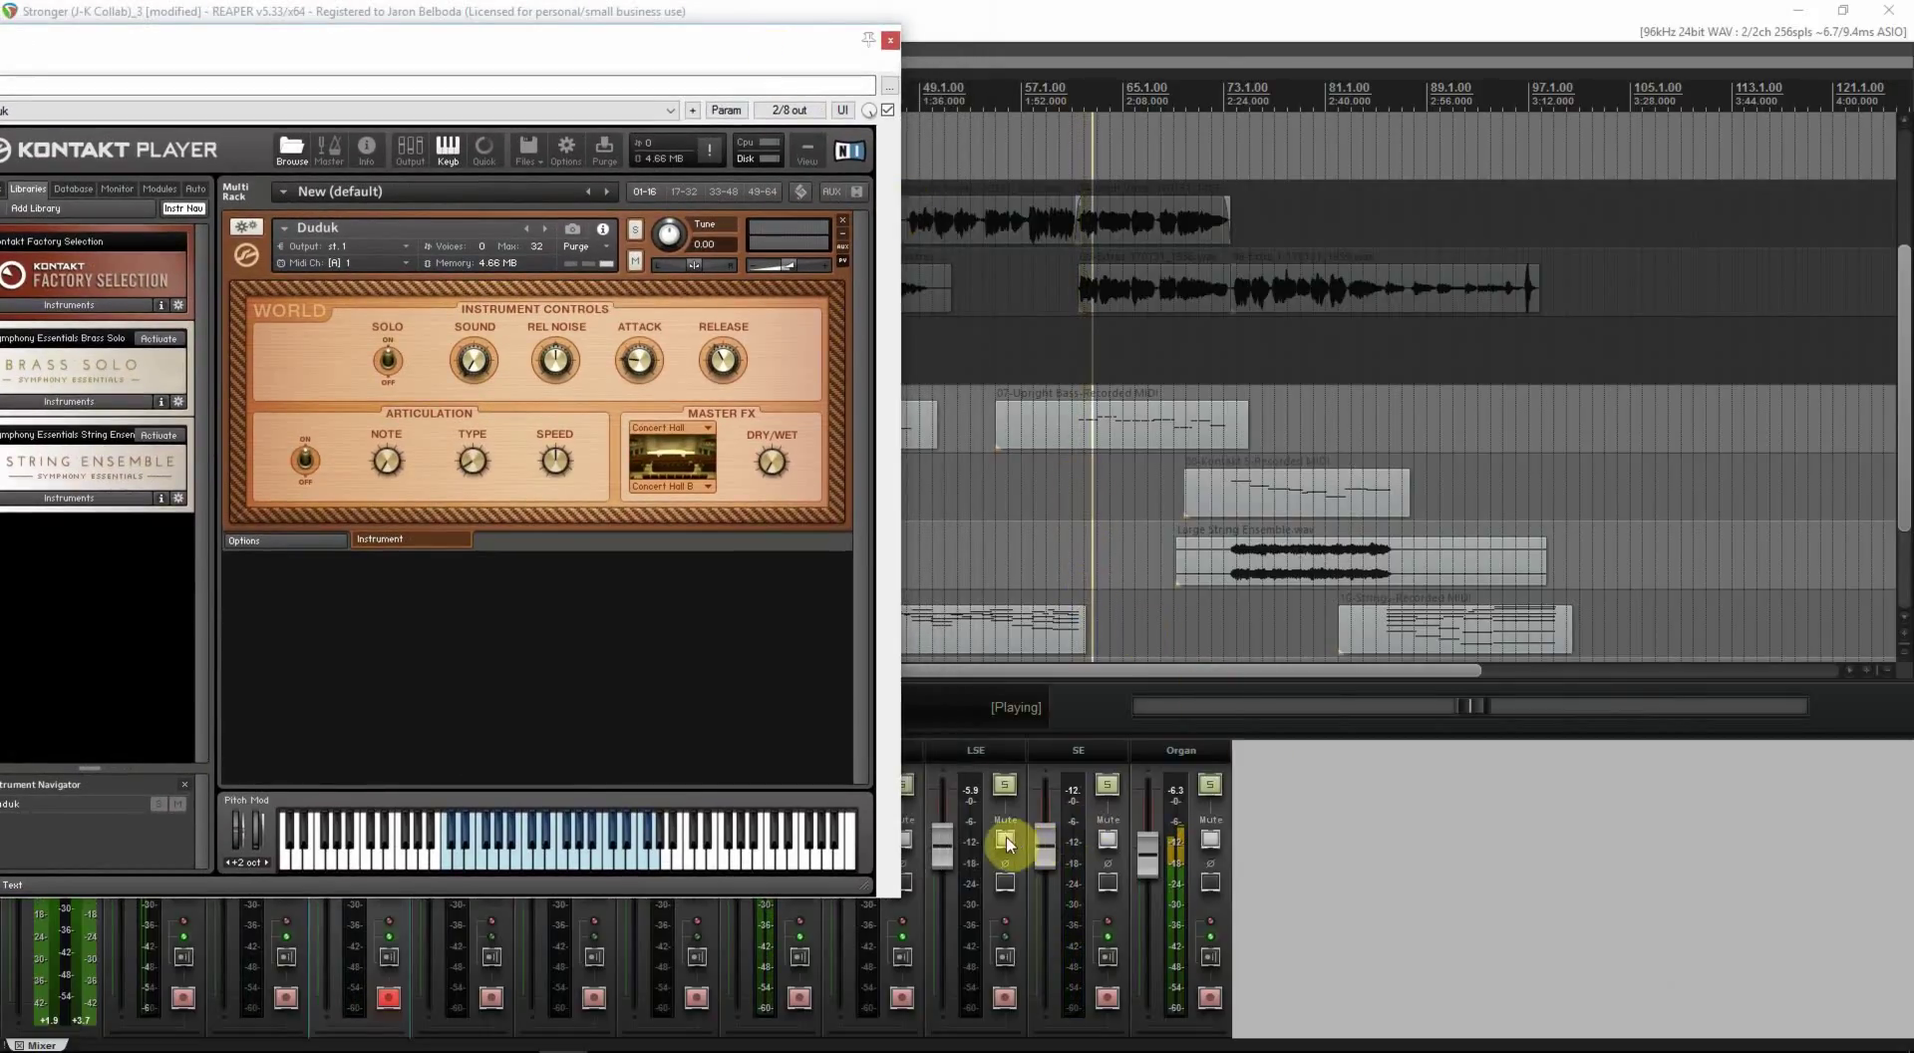
{"action": "left_click", "coordinate": [1006, 840]}
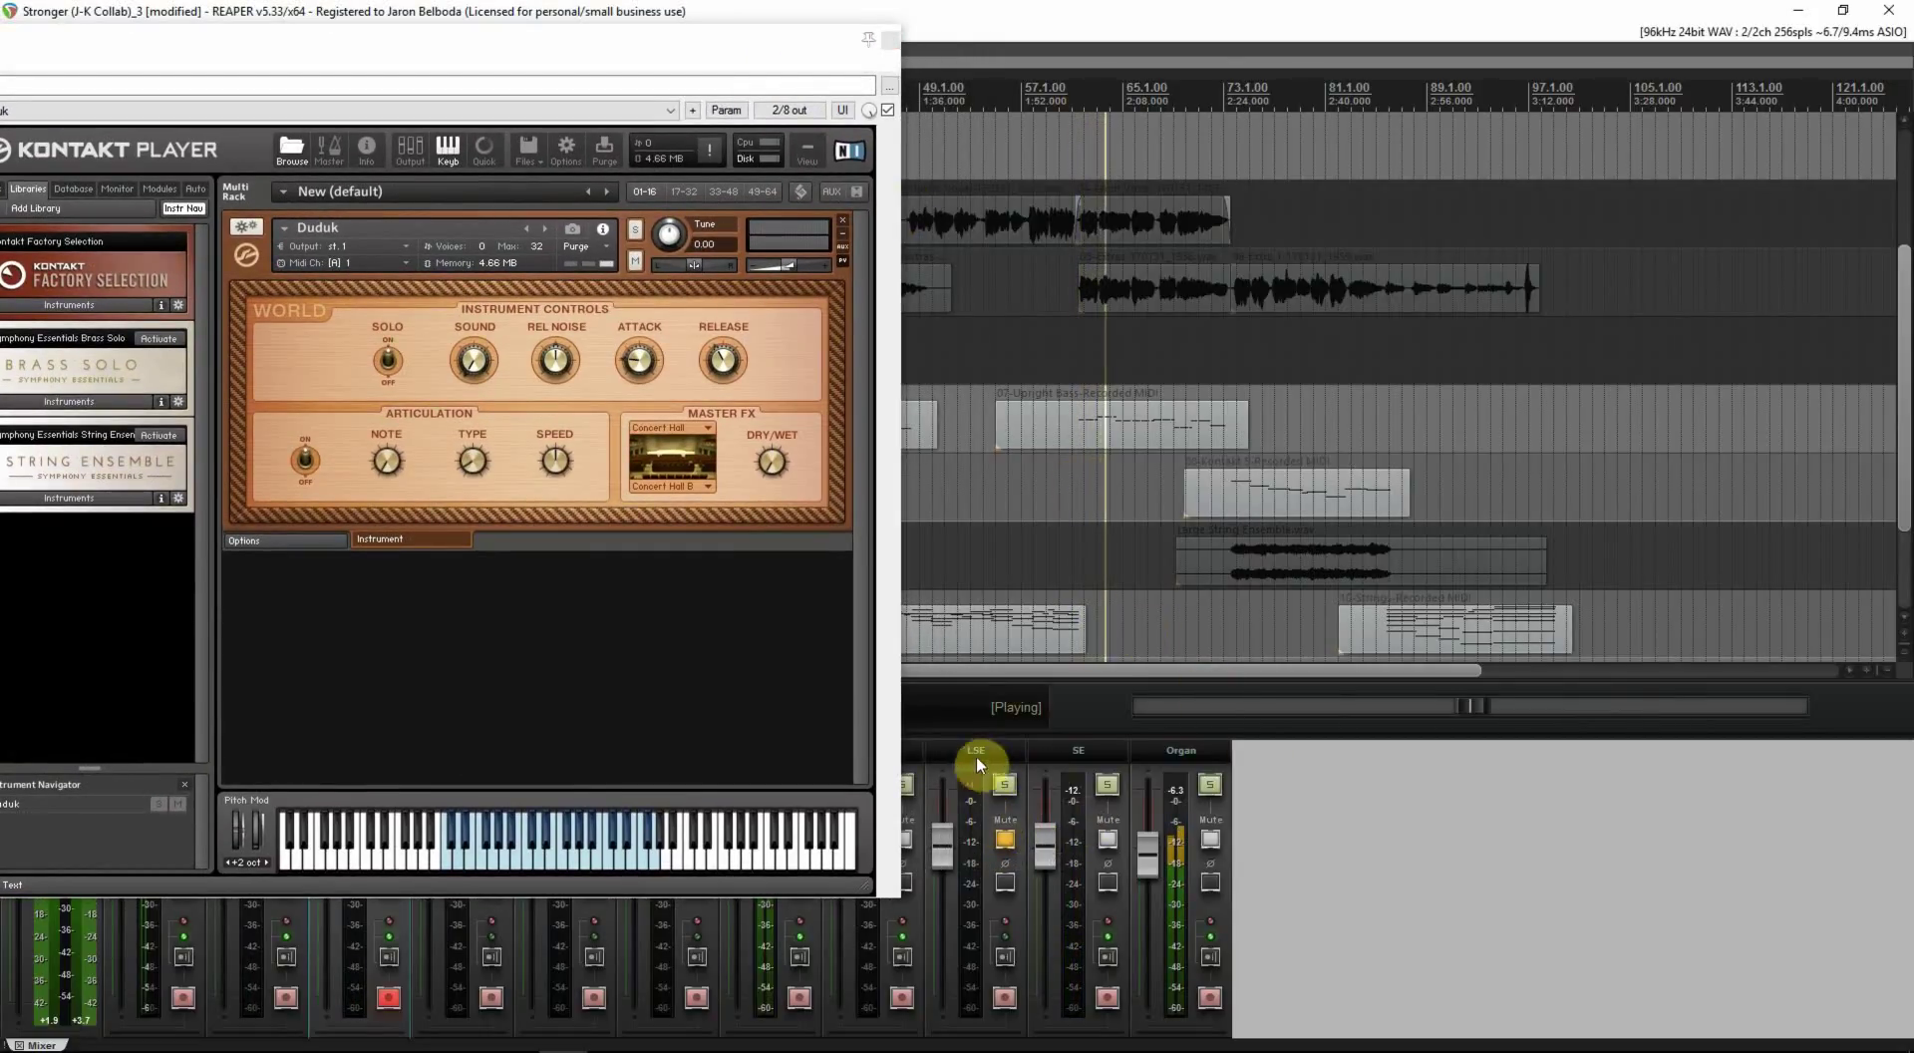
{"action": "left_click", "coordinate": [556, 45]}
{"action": "left_click_drag", "start_coordinate": [630, 88], "coordinate": [1795, 658]}
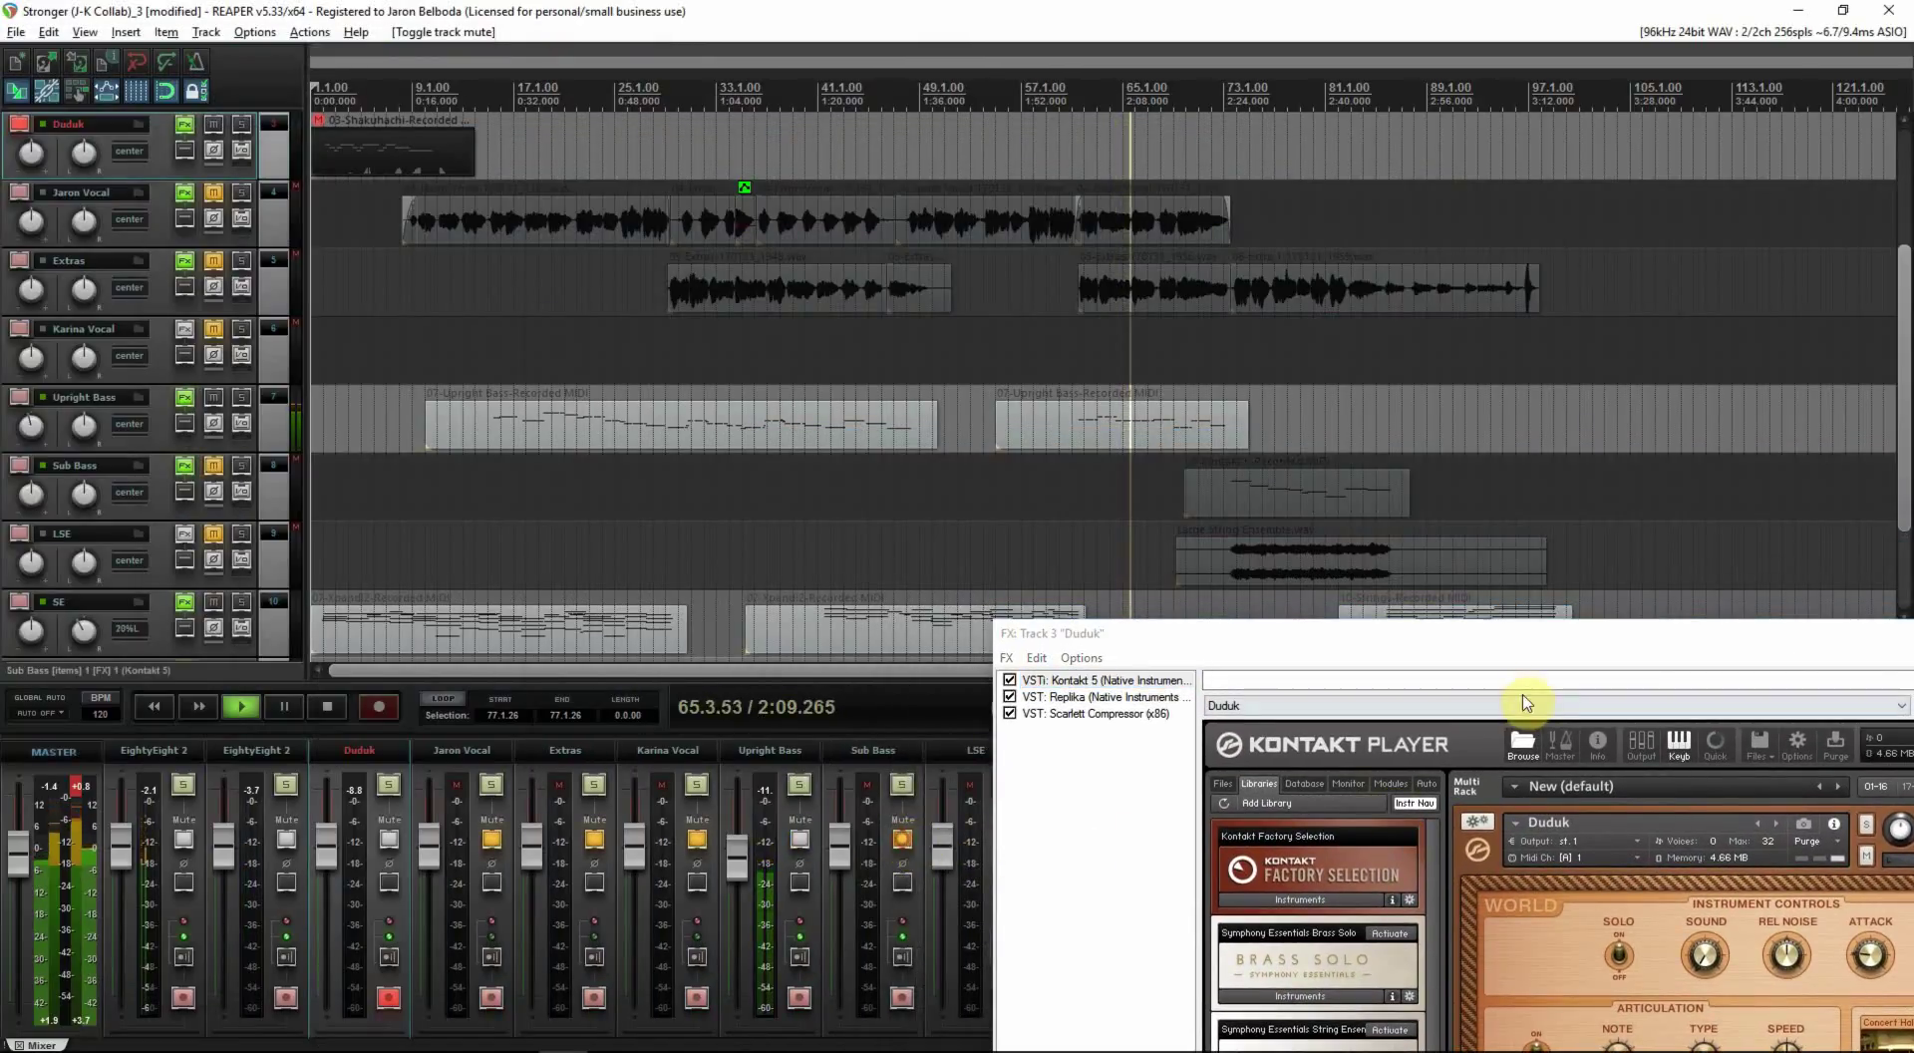
{"action": "left_click_drag", "start_coordinate": [1529, 644], "coordinate": [974, 143]}
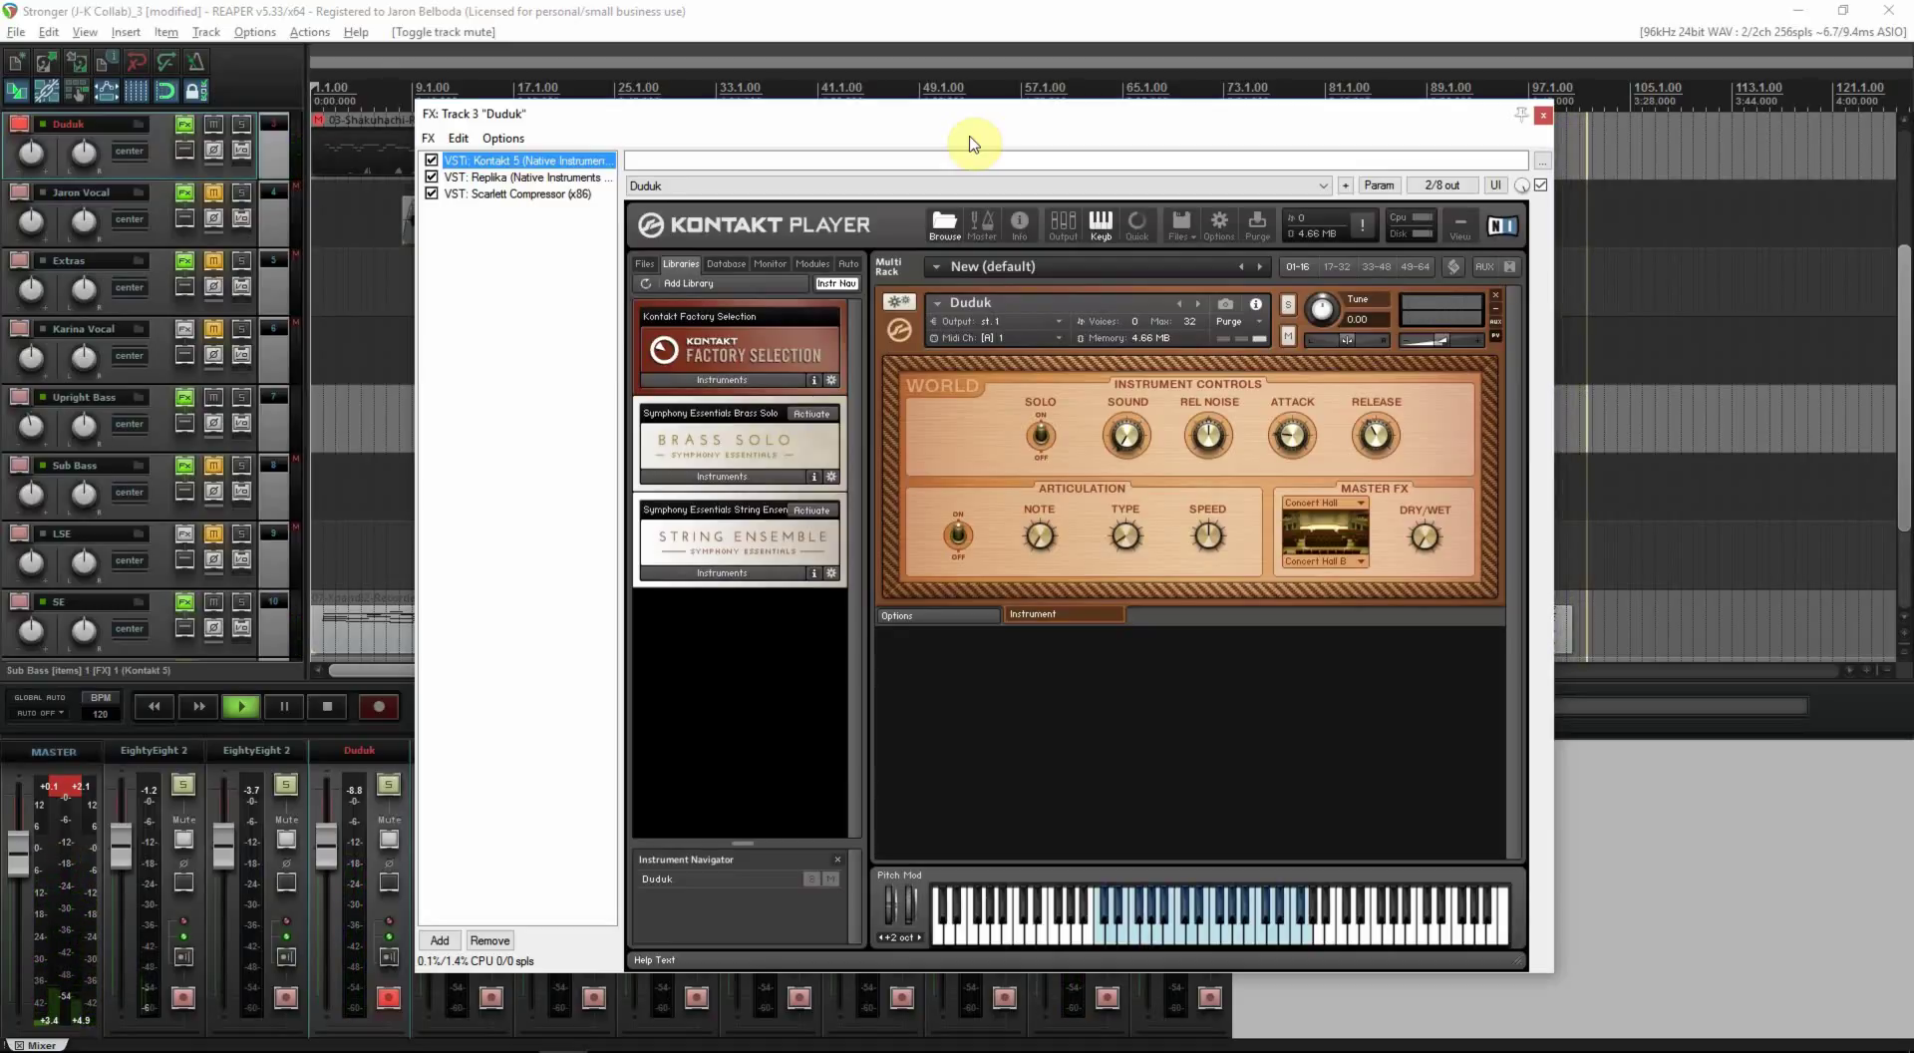
Step: Stop playback, close the Duduk's FX chain and save the project
{"action": "key", "text": "space"}
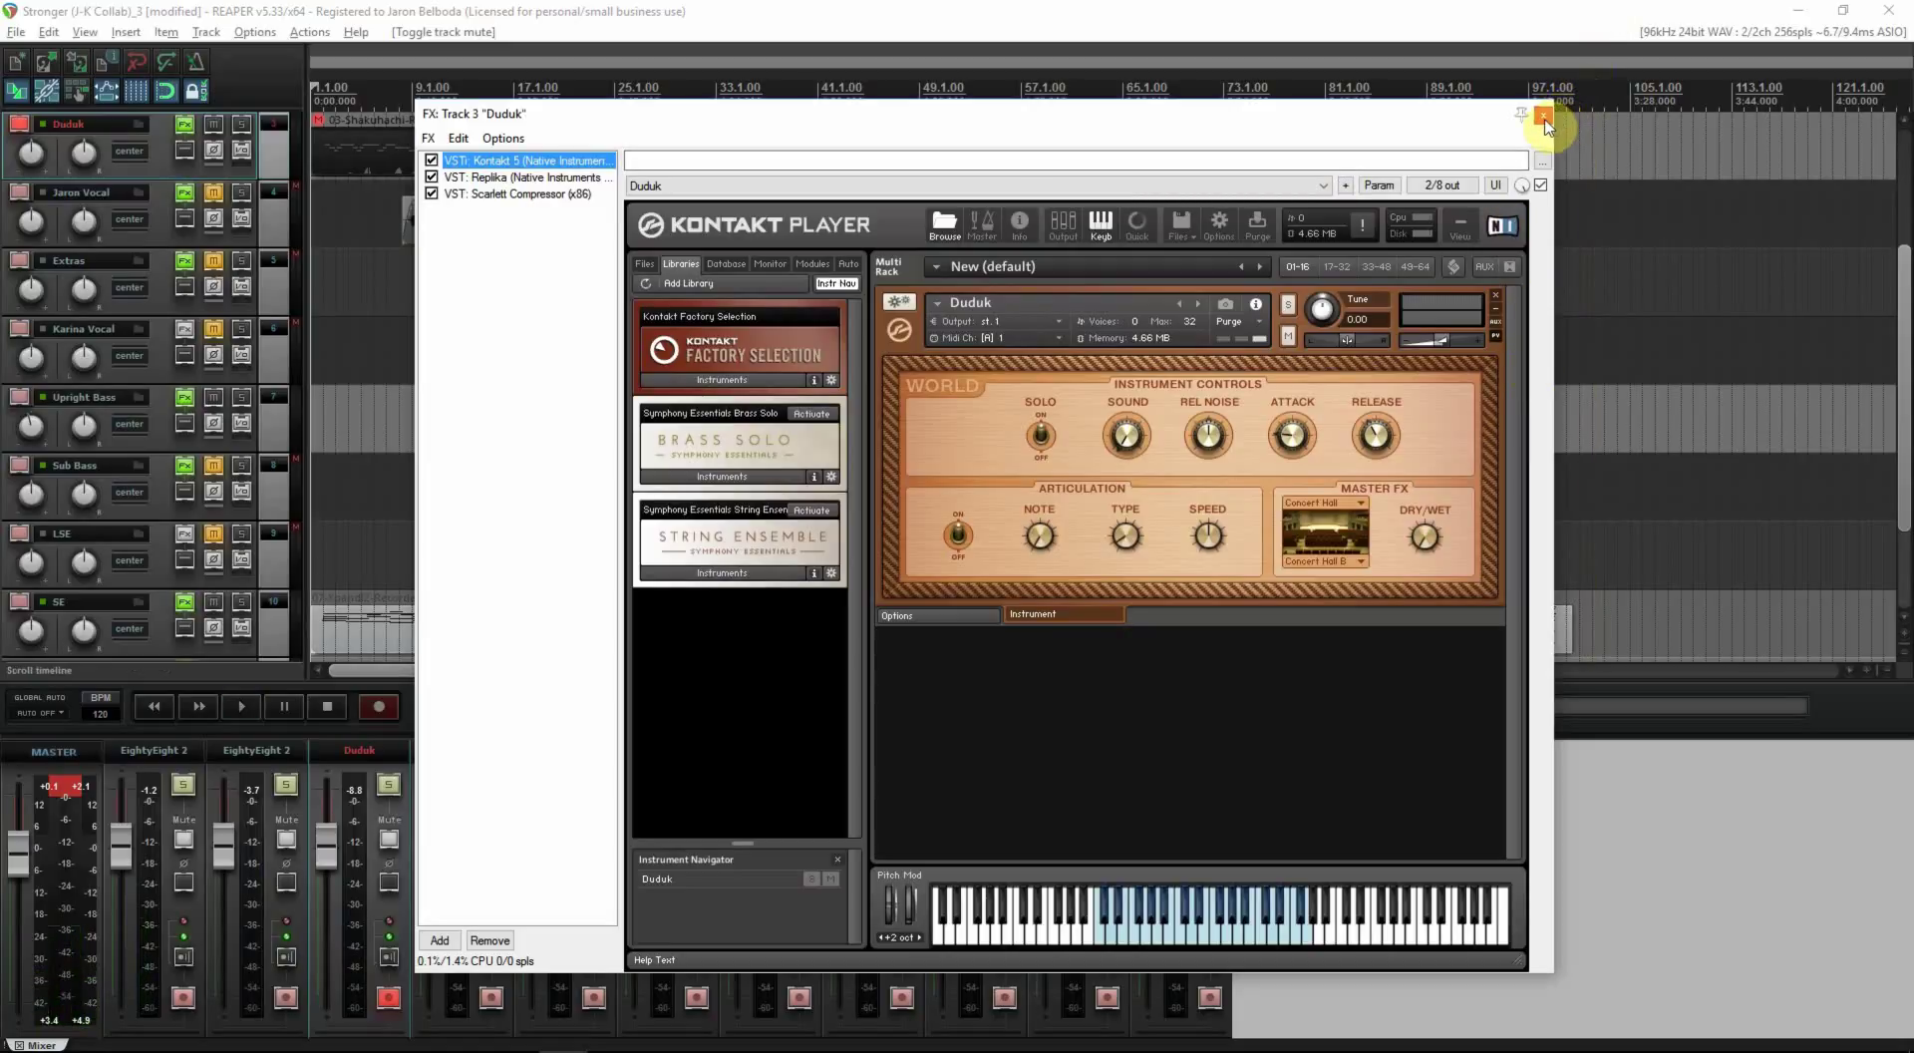
{"action": "left_click", "coordinate": [1542, 115]}
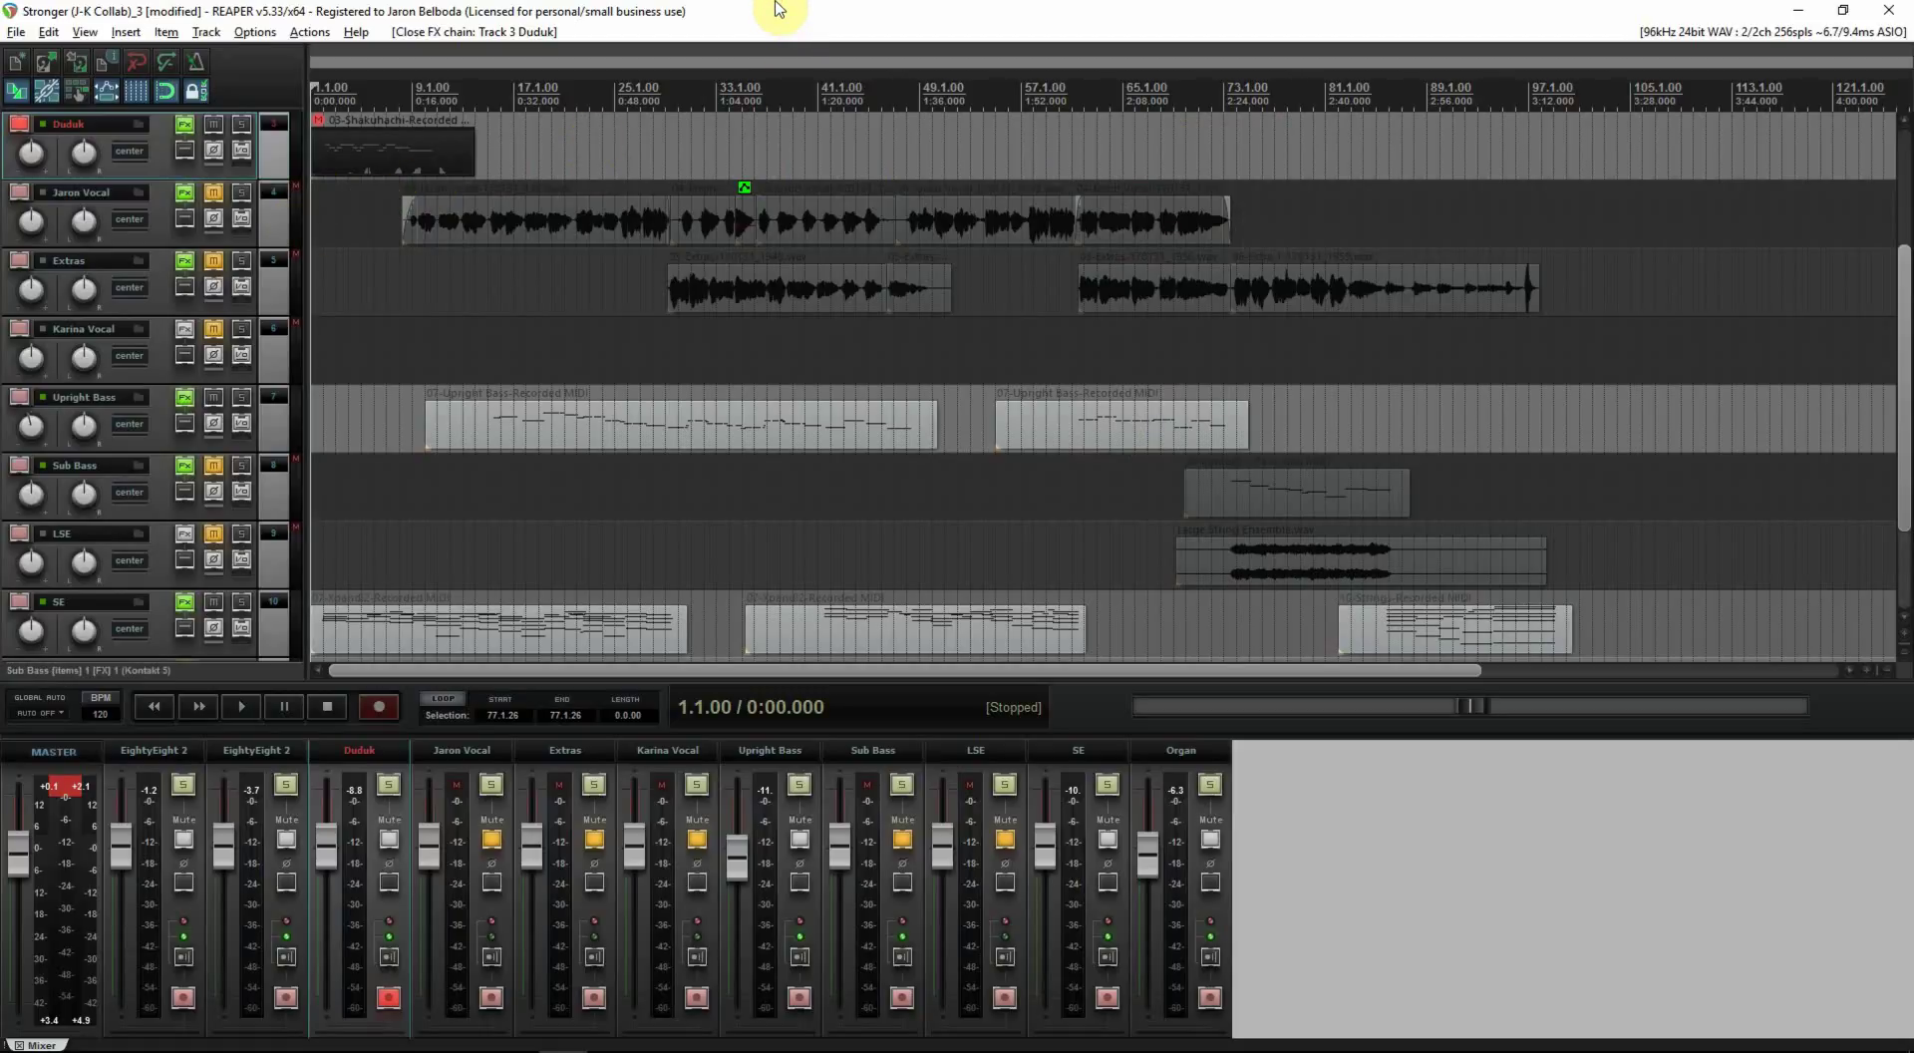
{"action": "key", "text": "ctrl+s"}
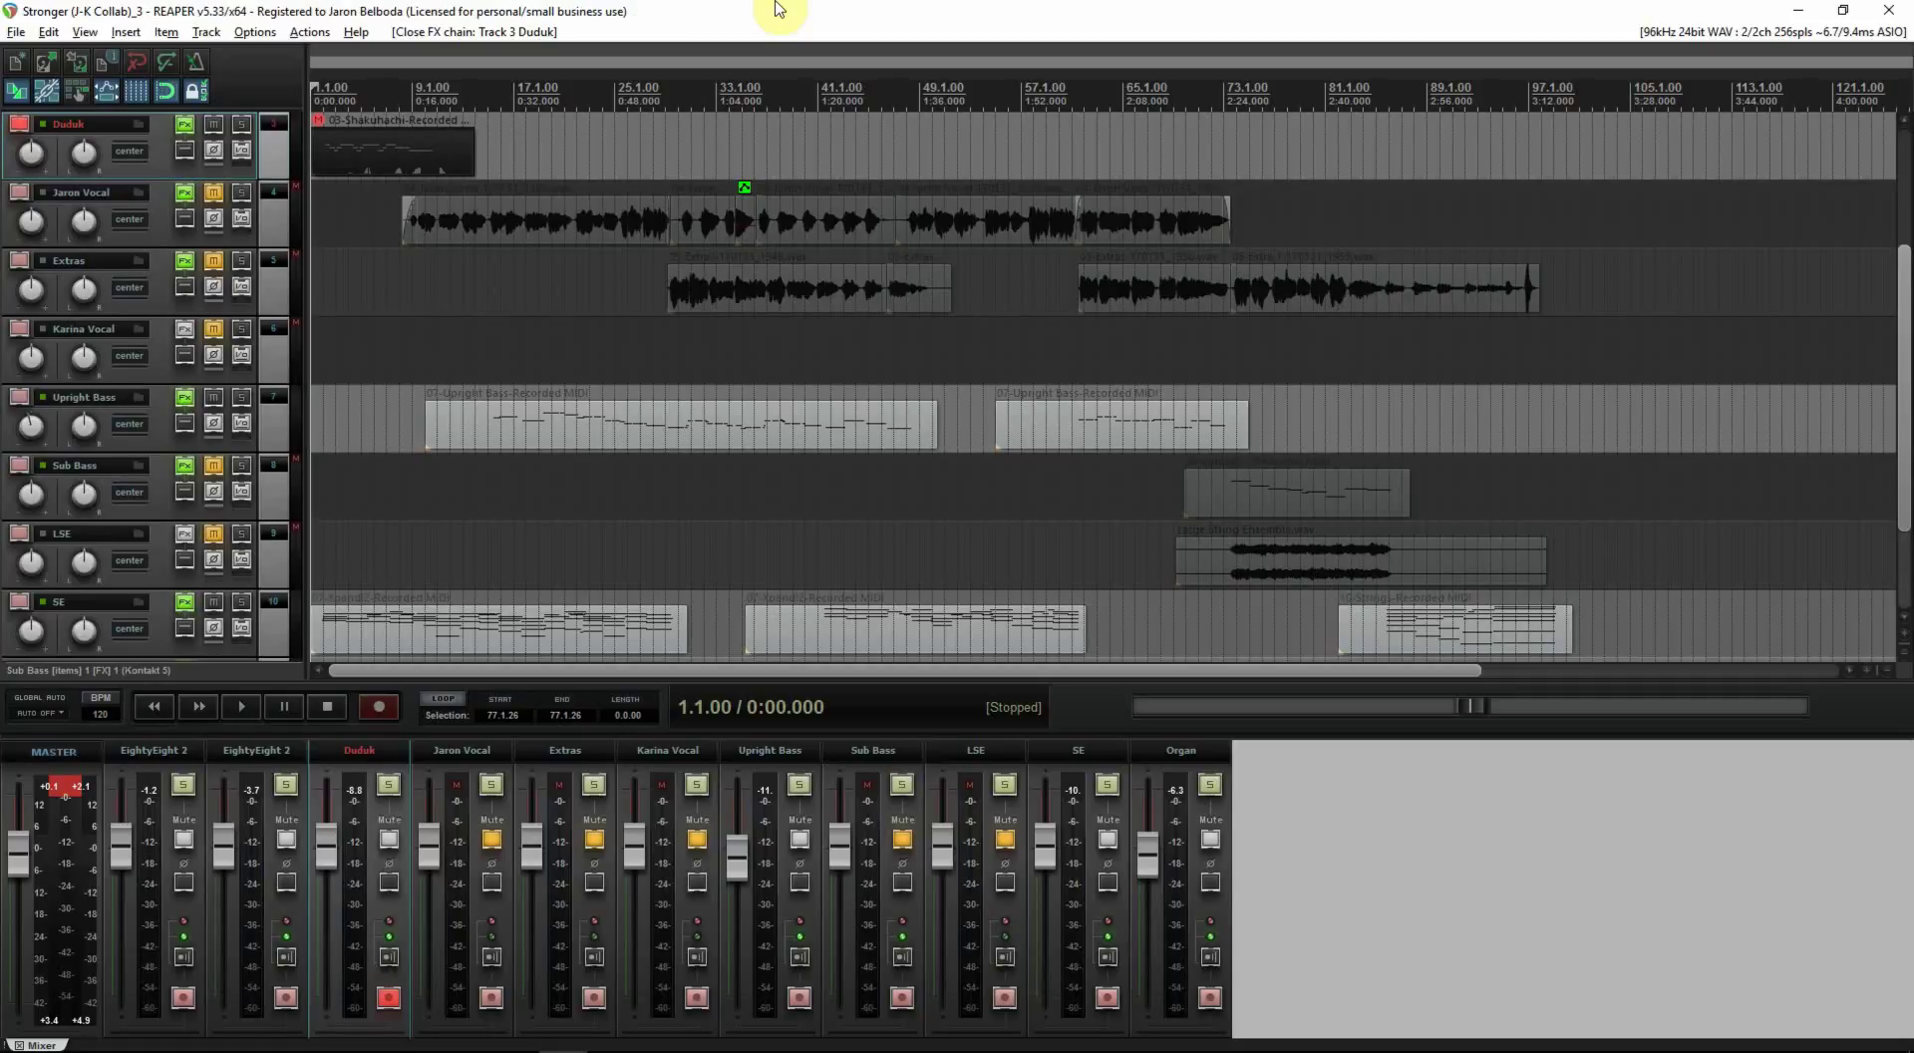